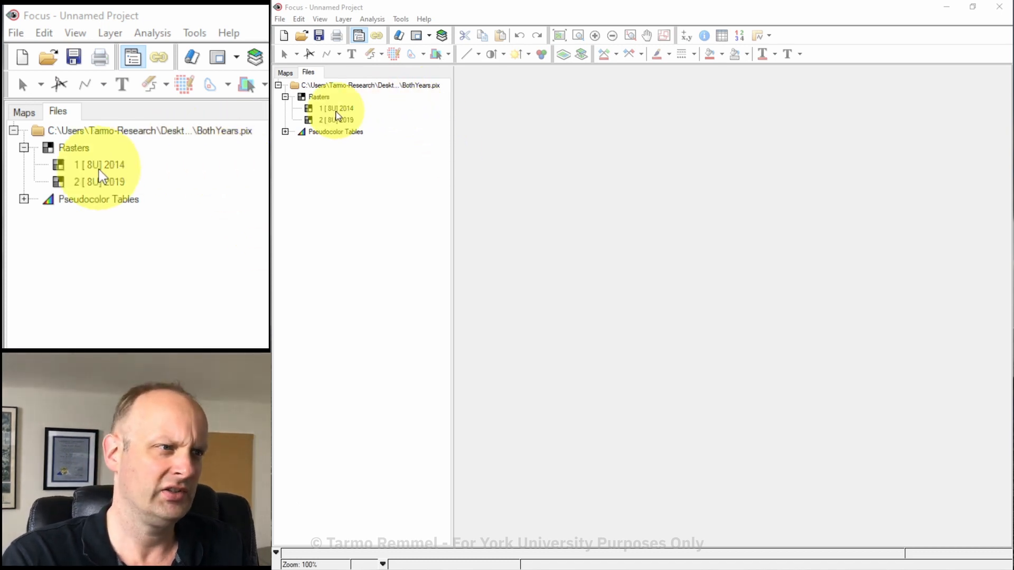
Step: Display the 2014 and 2019 rasters from BothYears.pix in the map as pseudocolor layers
right_click(338, 112)
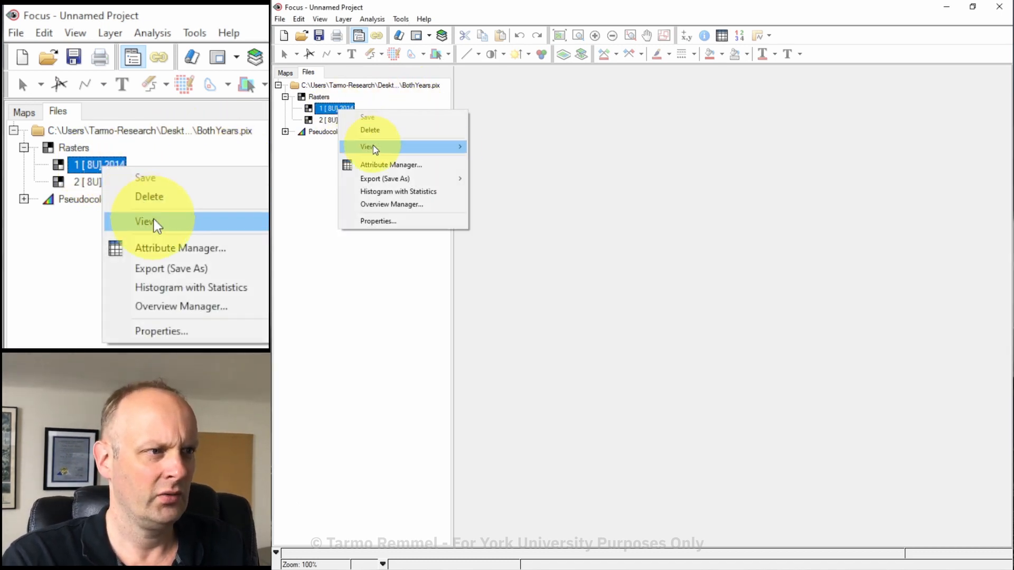
mouse_move(372, 147)
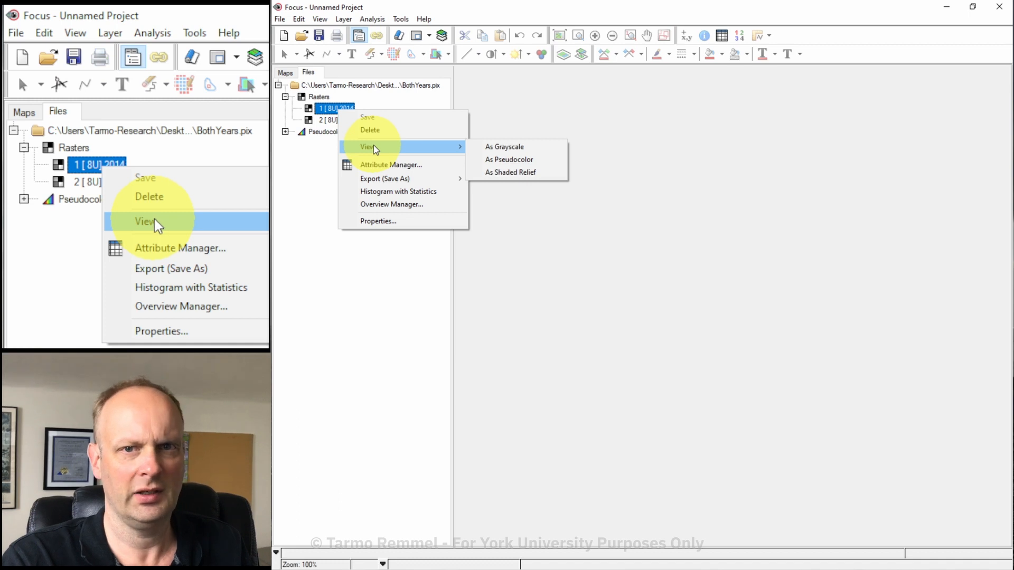
left_click(510, 164)
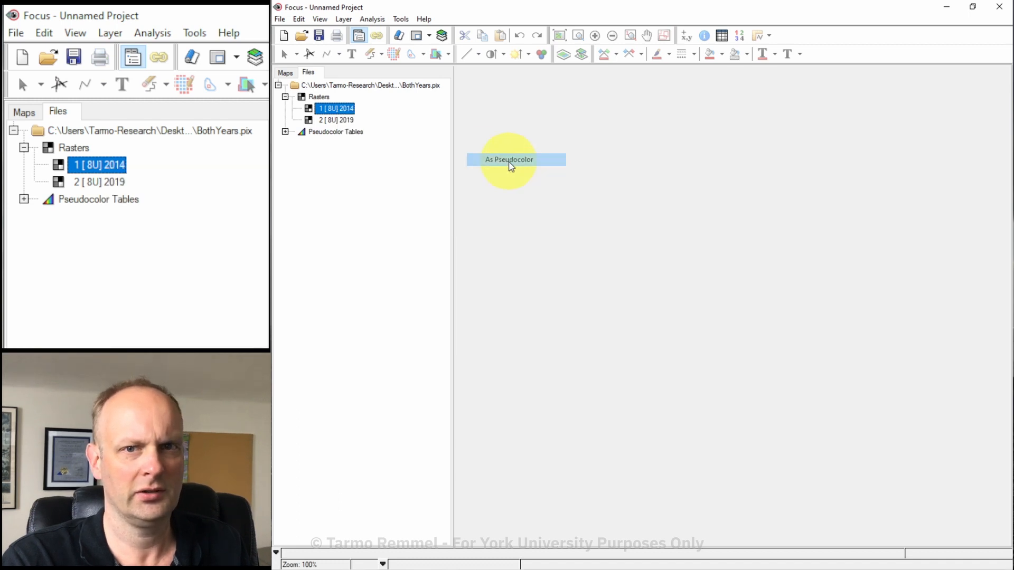
right_click(334, 121)
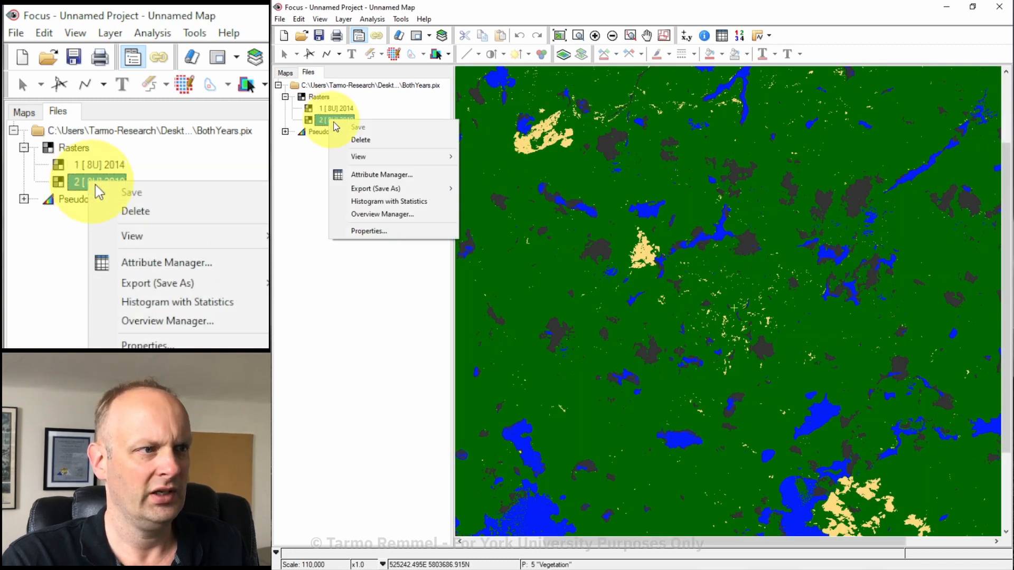
mouse_move(362, 156)
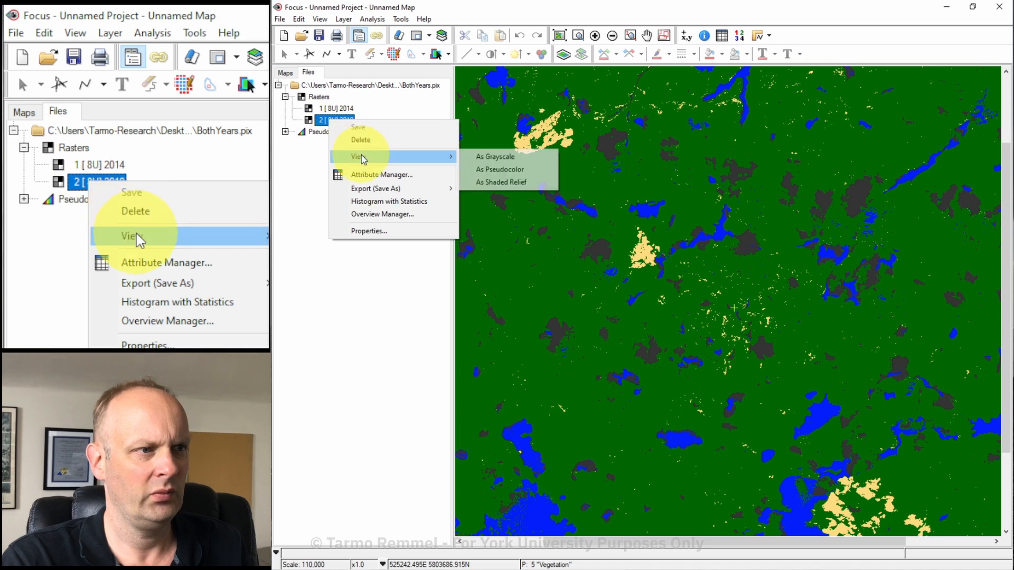
left_click(503, 170)
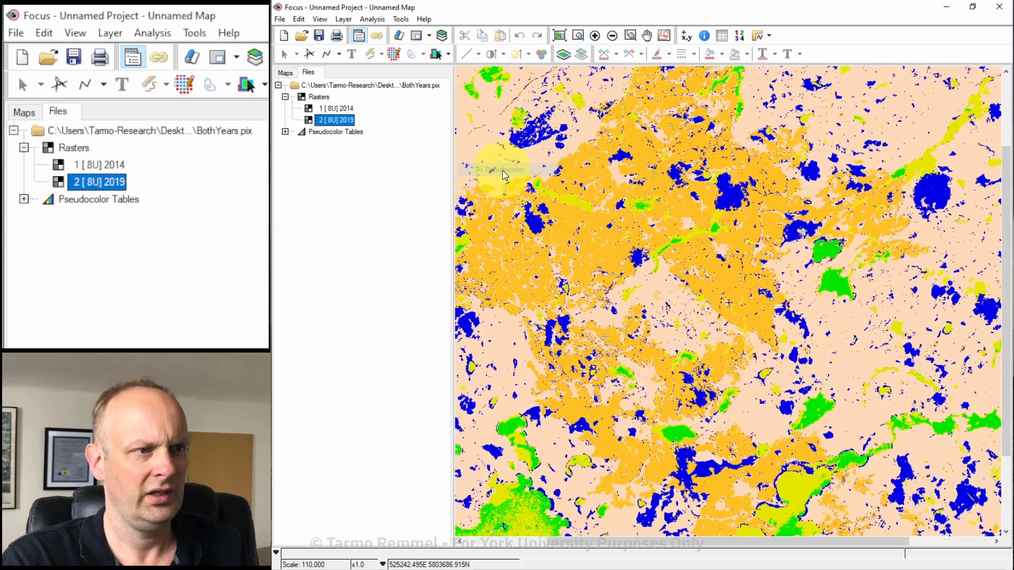
Step: Expand the class legends of the 2014 and 2019 map layers and review the entries listed for 2019
left_click(285, 73)
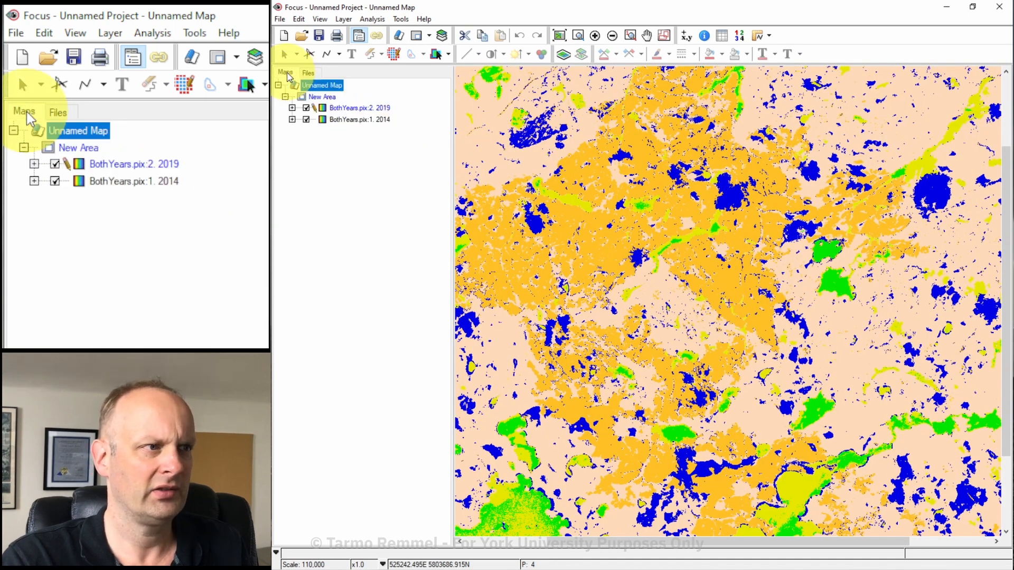
left_click(292, 119)
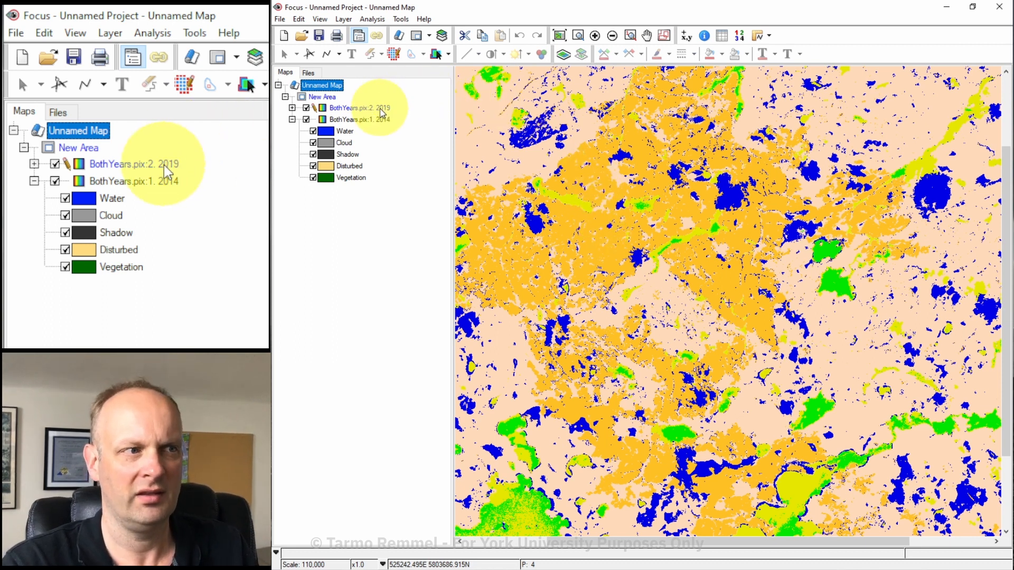
left_click(293, 108)
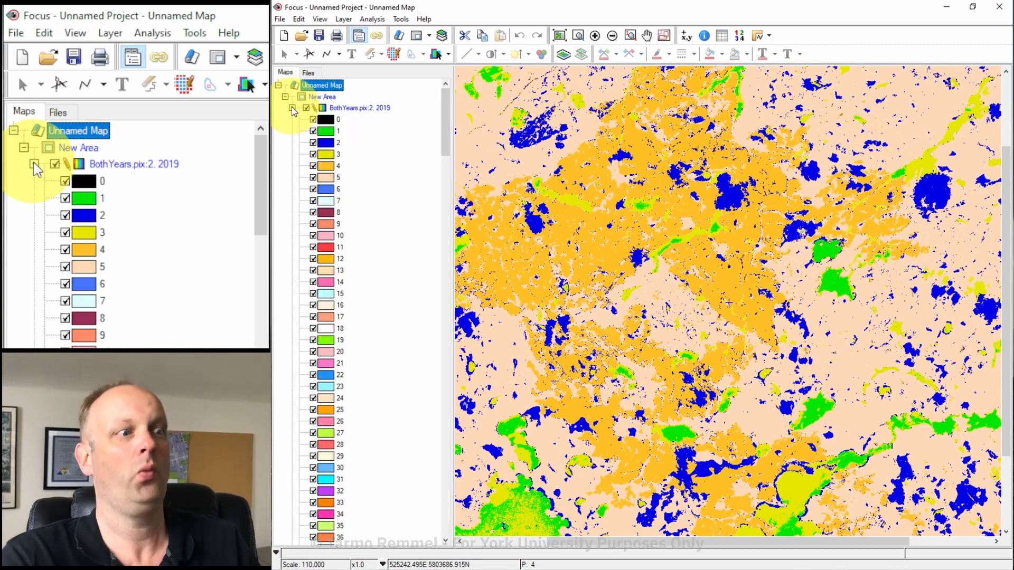
left_click_drag(444, 107, 463, 515)
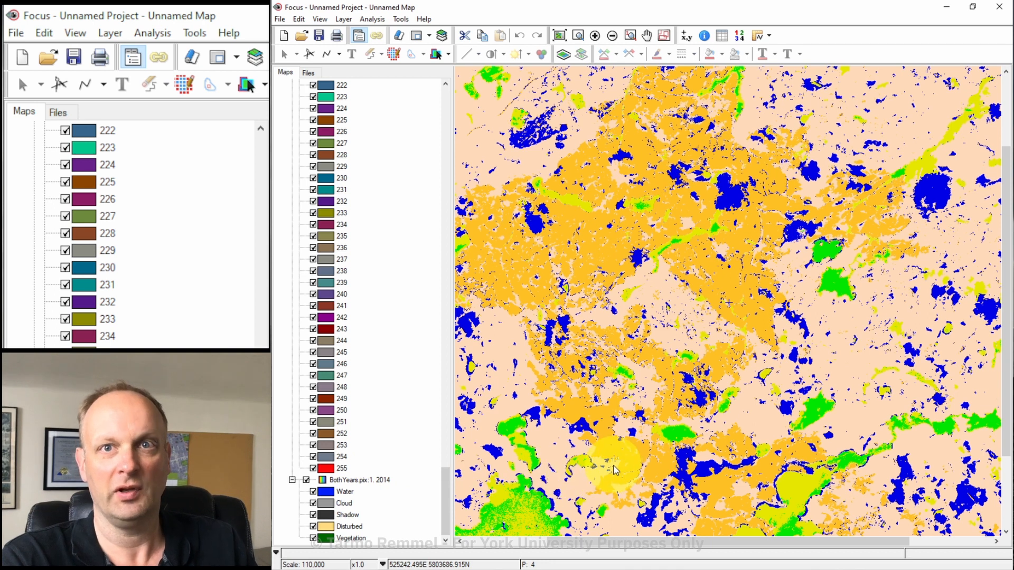
left_click_drag(446, 491, 442, 79)
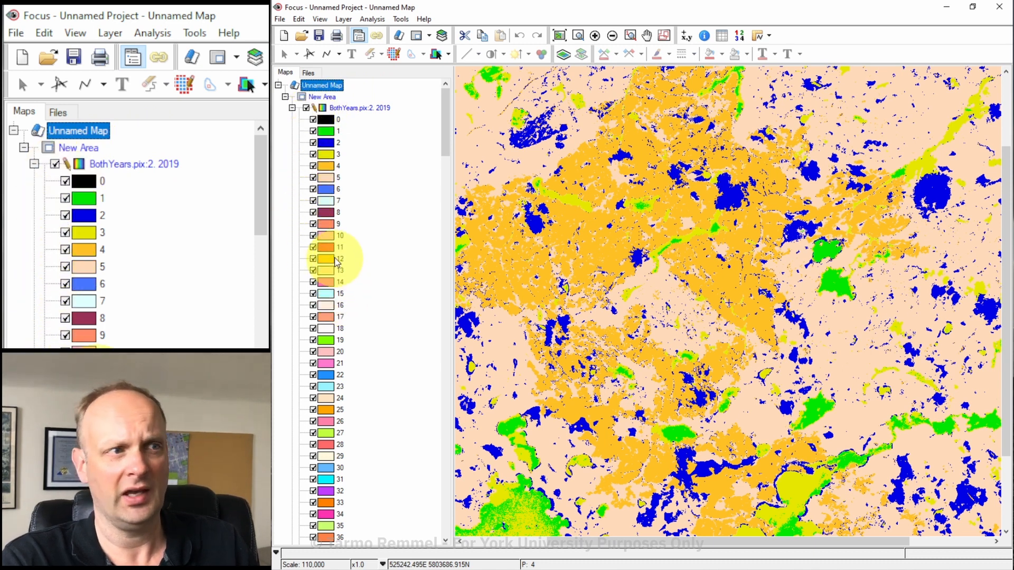
Step: Set the 2019 layer's pseudocolor table source to BothYears.pix with the table 6 [PCT] Classified PCT
right_click(348, 111)
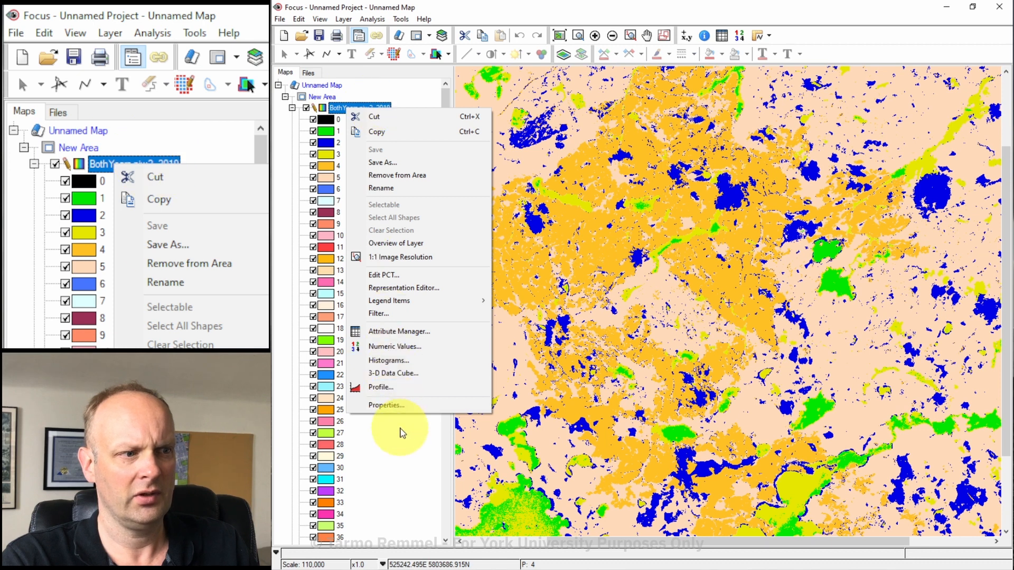
left_click(391, 405)
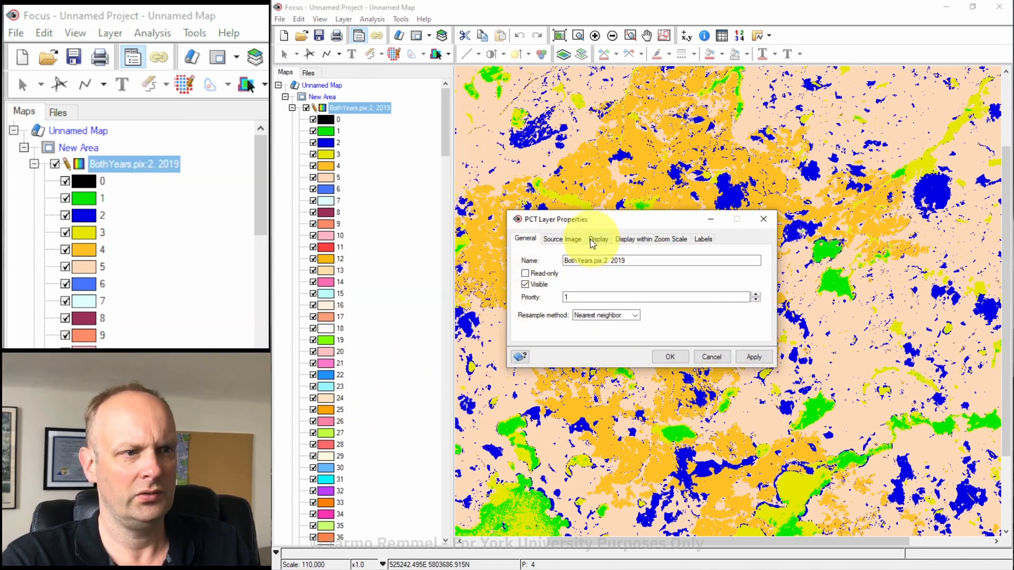
left_click(561, 240)
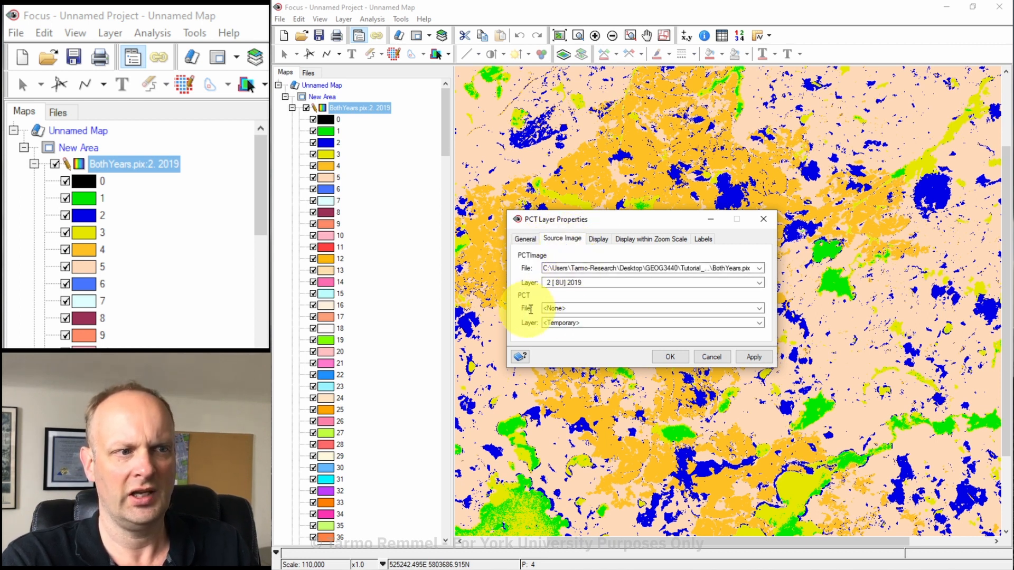
left_click(759, 310)
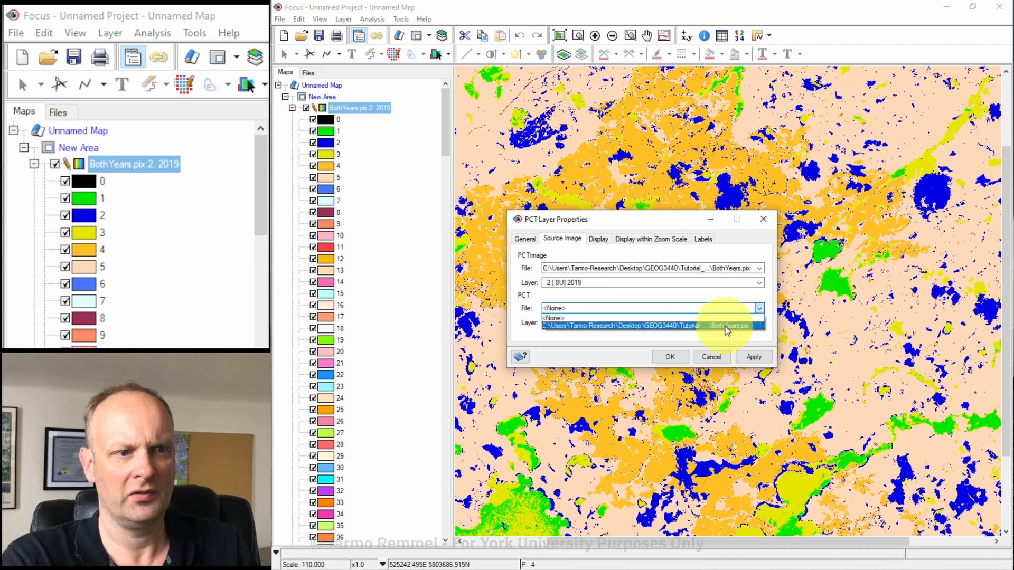
left_click(728, 326)
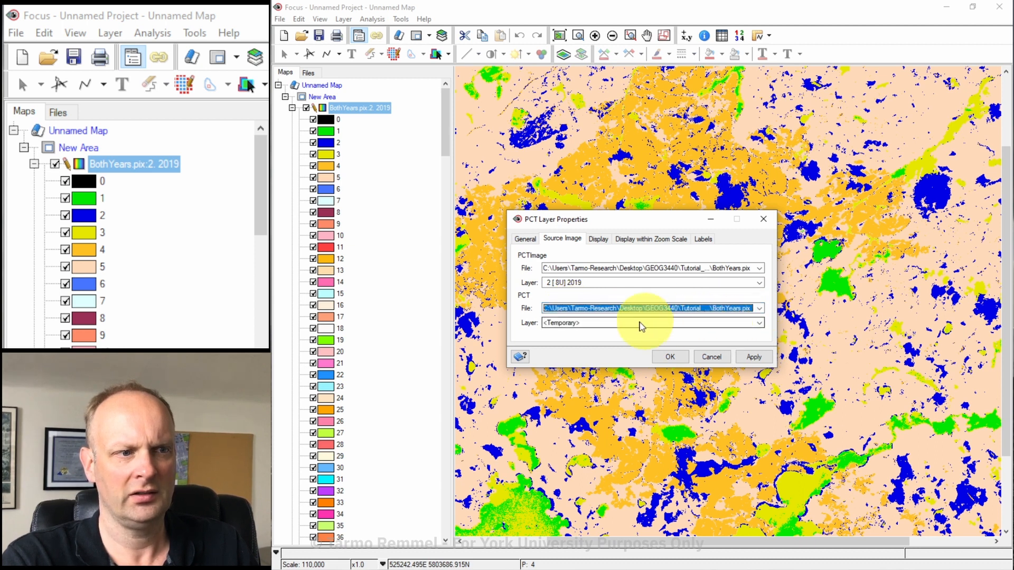
left_click(760, 322)
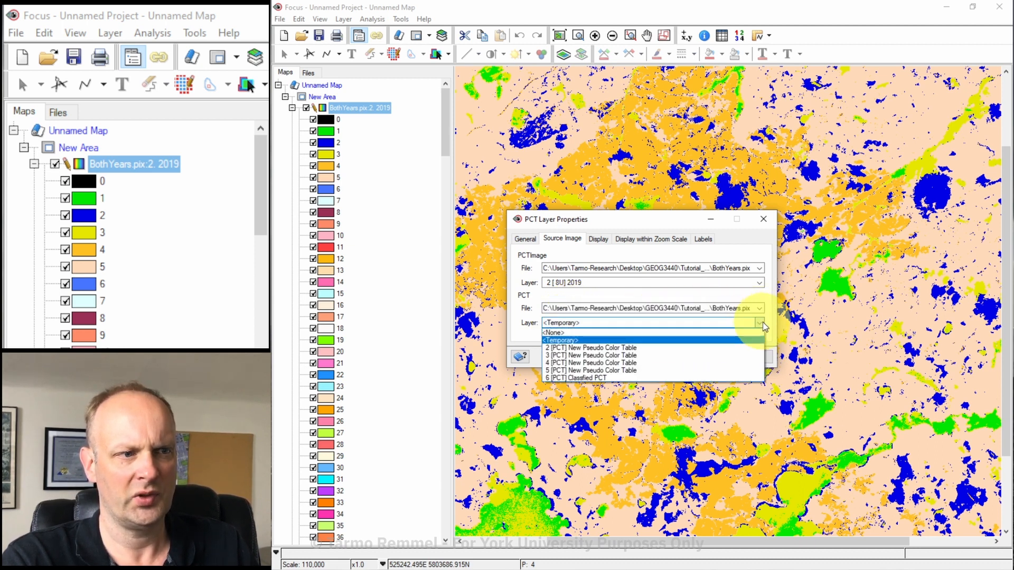
left_click(583, 378)
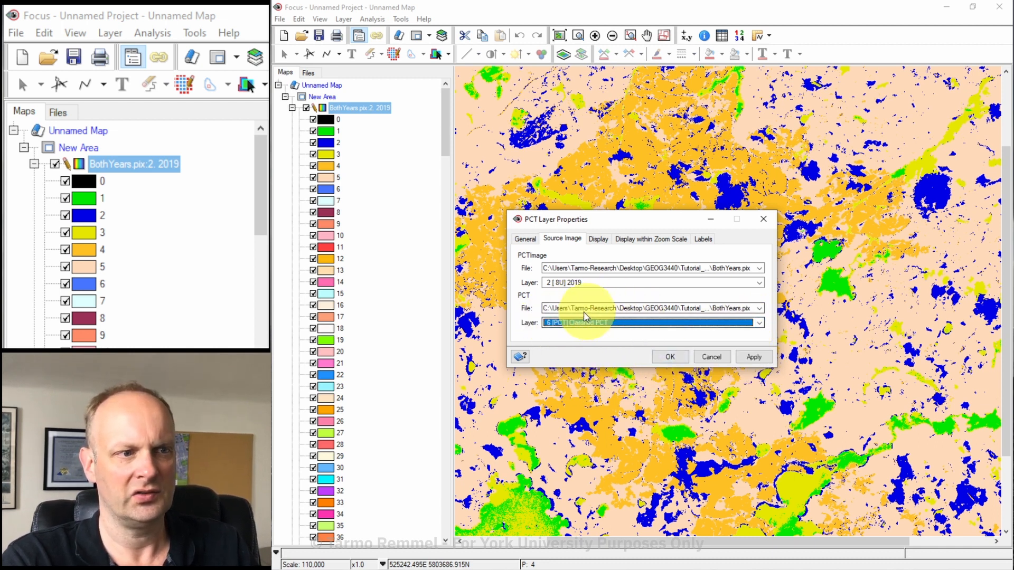
left_click(676, 363)
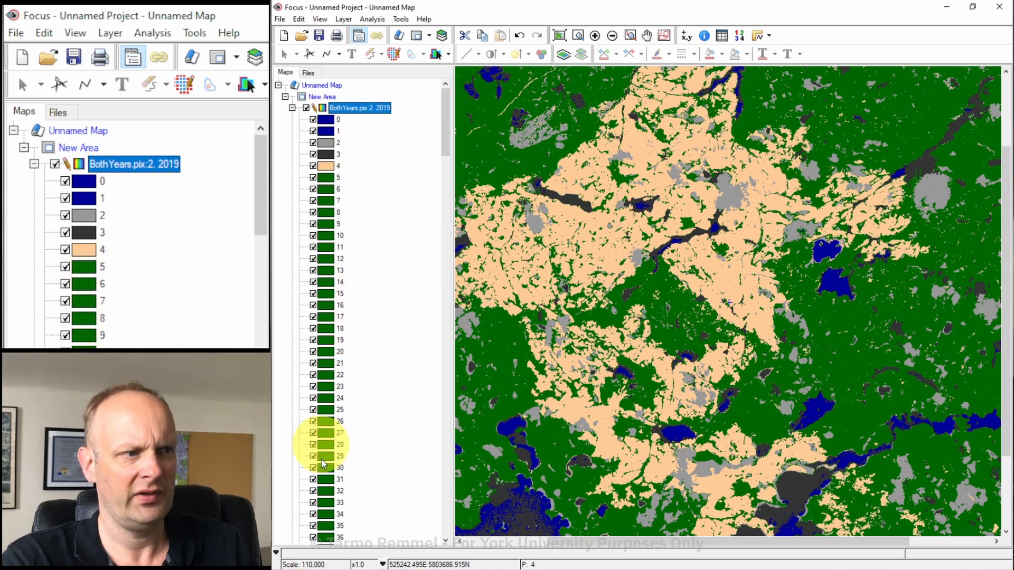
Step: Open the 2019 layer's pseudocolor table for editing and delete the breakpoint 0 entry
left_click_drag(445, 132, 453, 91)
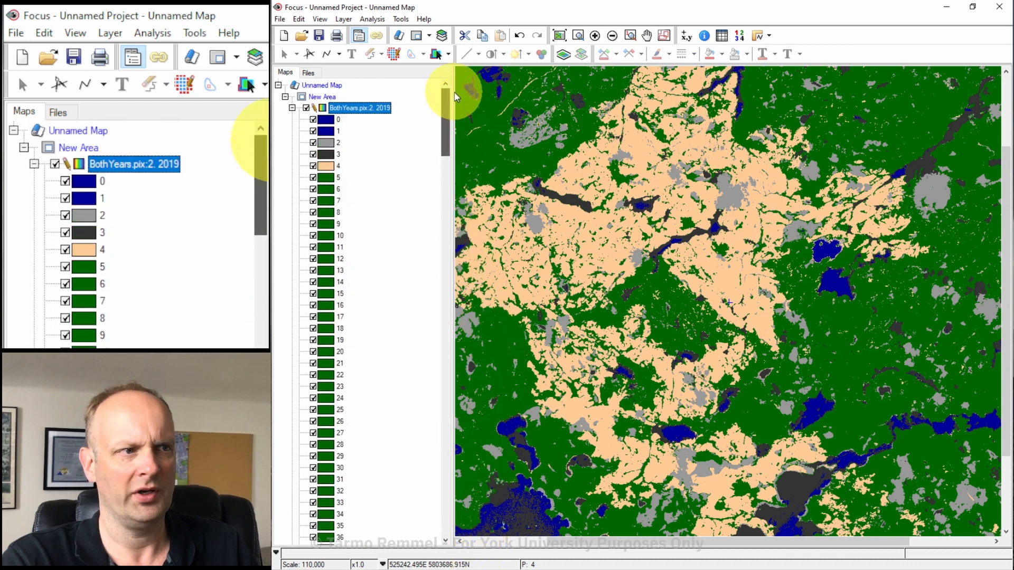
right_click(351, 109)
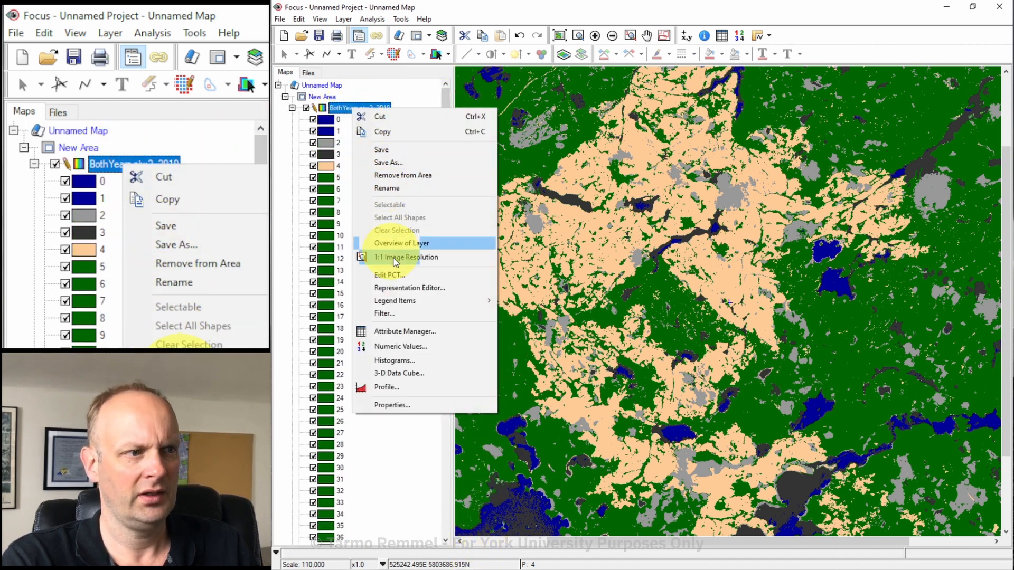
left_click(426, 276)
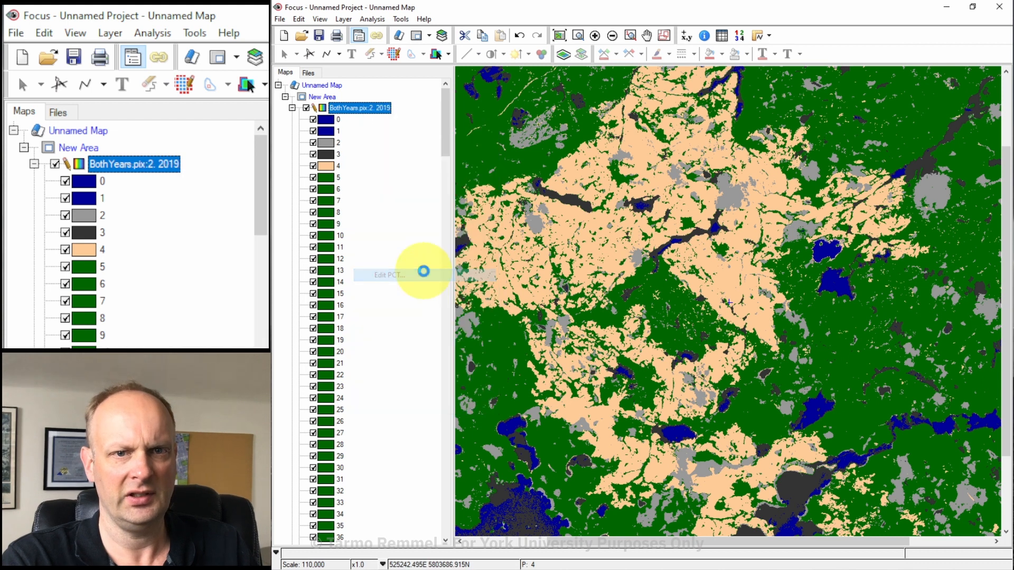
left_click(564, 189)
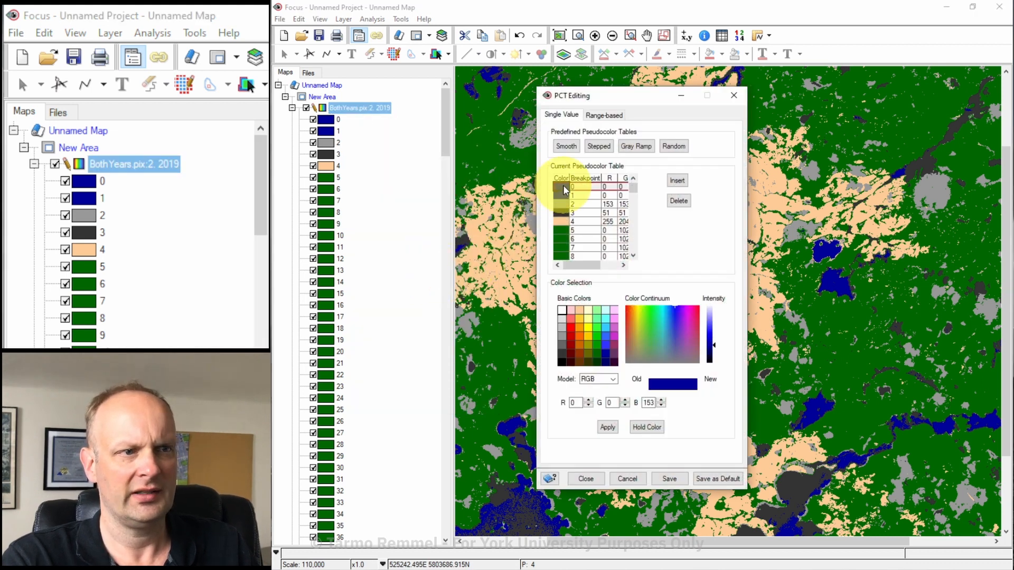
left_click(681, 202)
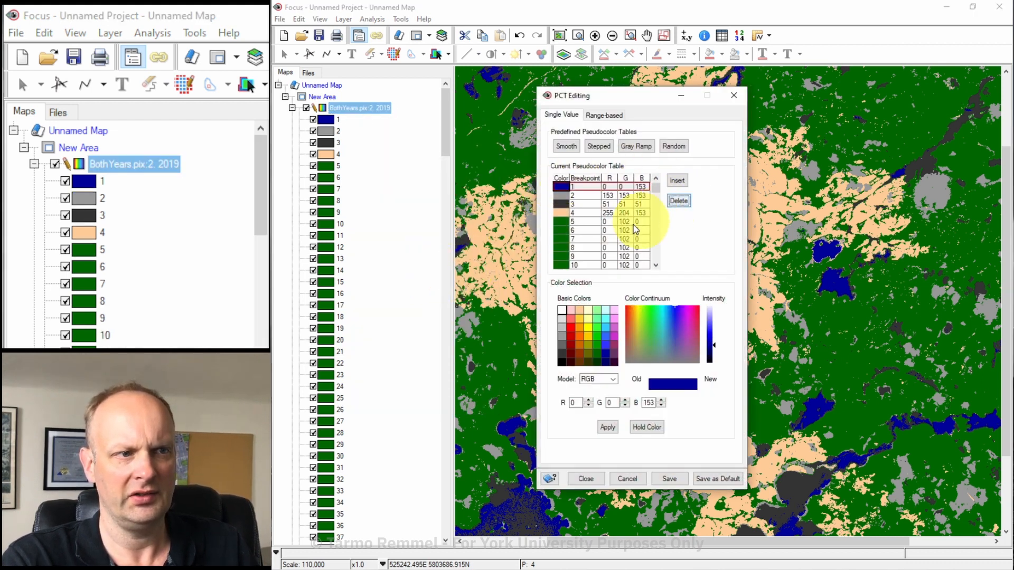
Step: Delete breakpoints 6 through 255 from the 2019 pseudocolor table, apply the change and close the editor
left_click(561, 230)
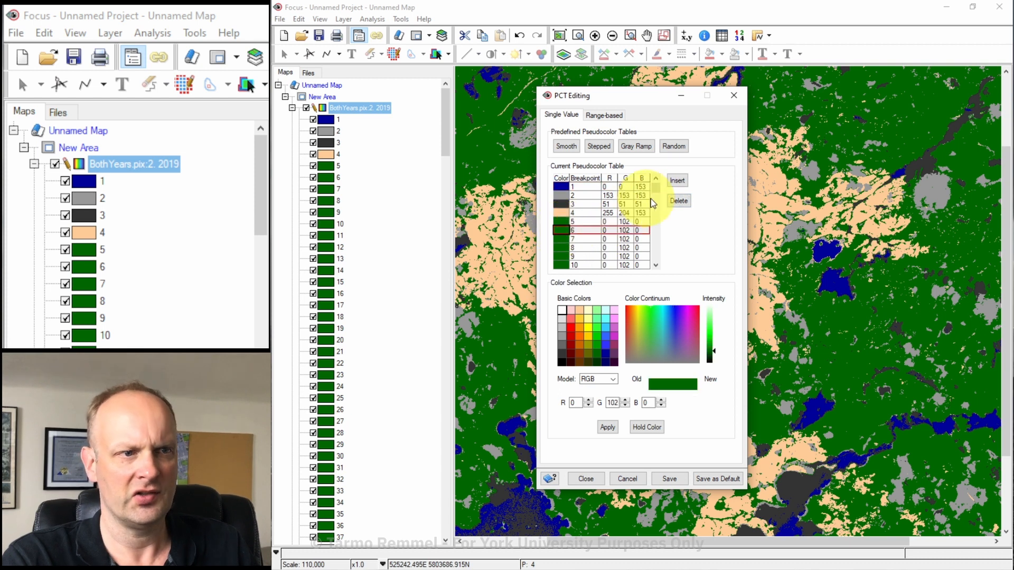
left_click_drag(655, 188, 666, 275)
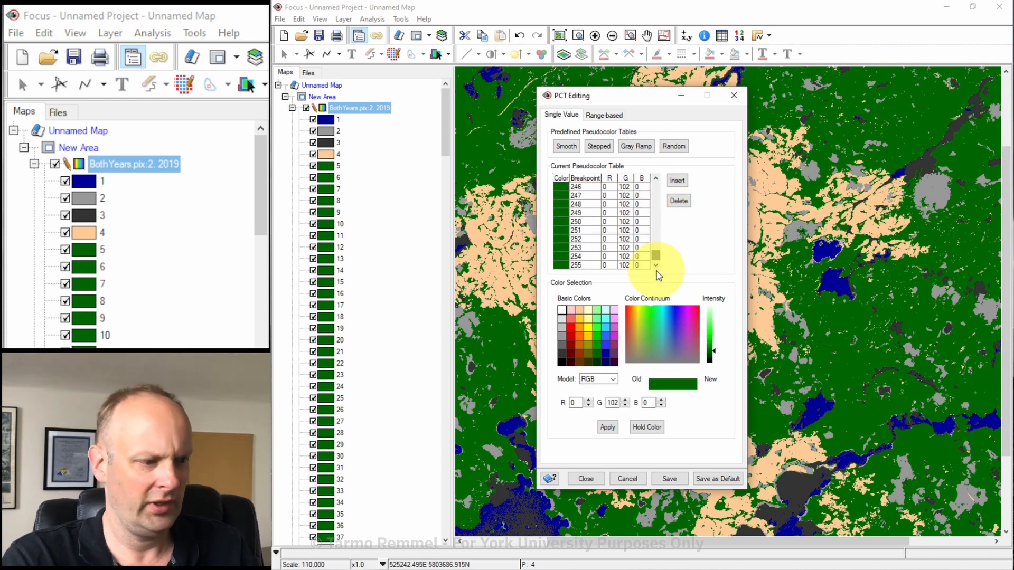
left_click(562, 266, "shift")
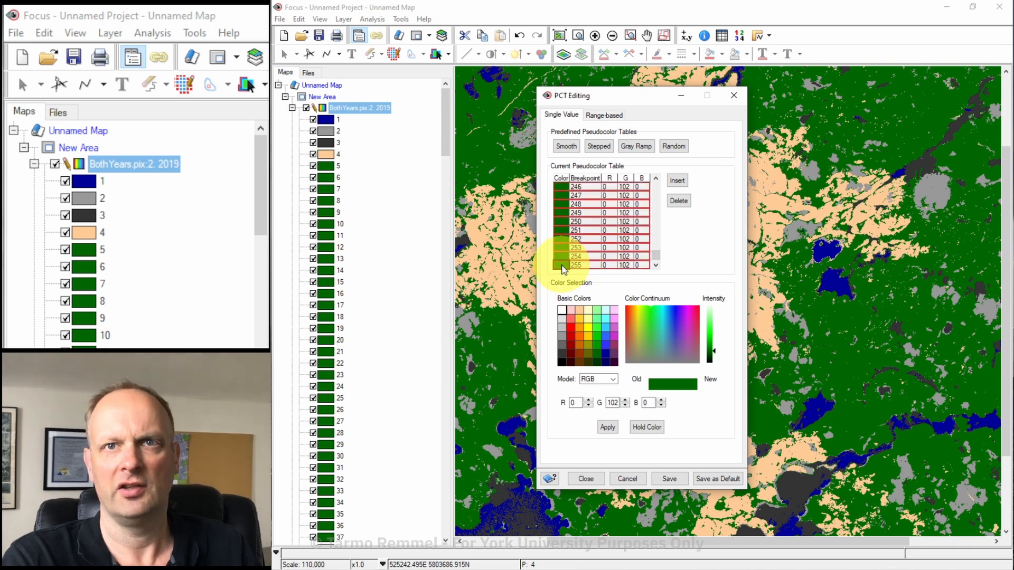
left_click(684, 203)
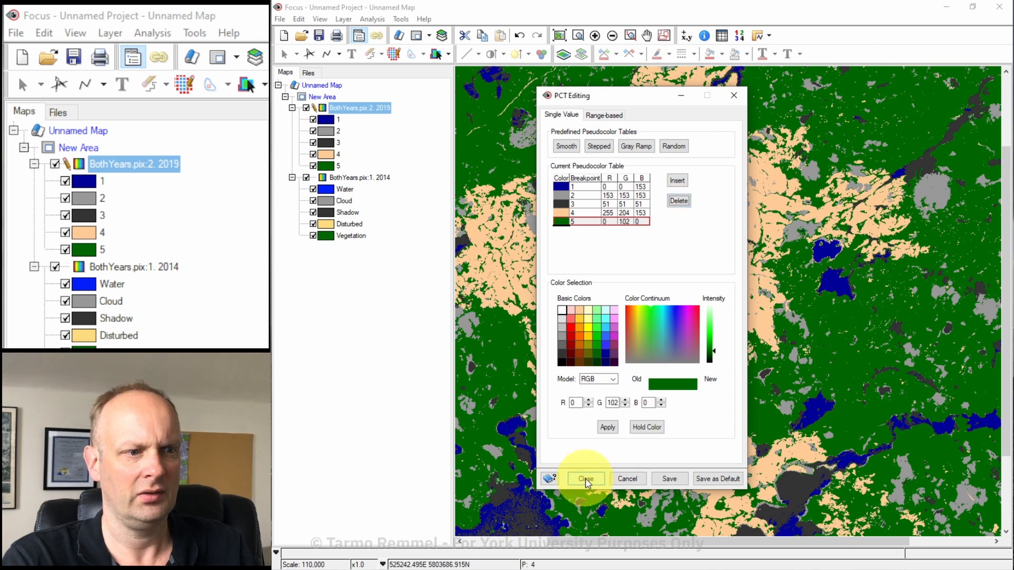
left_click(606, 428)
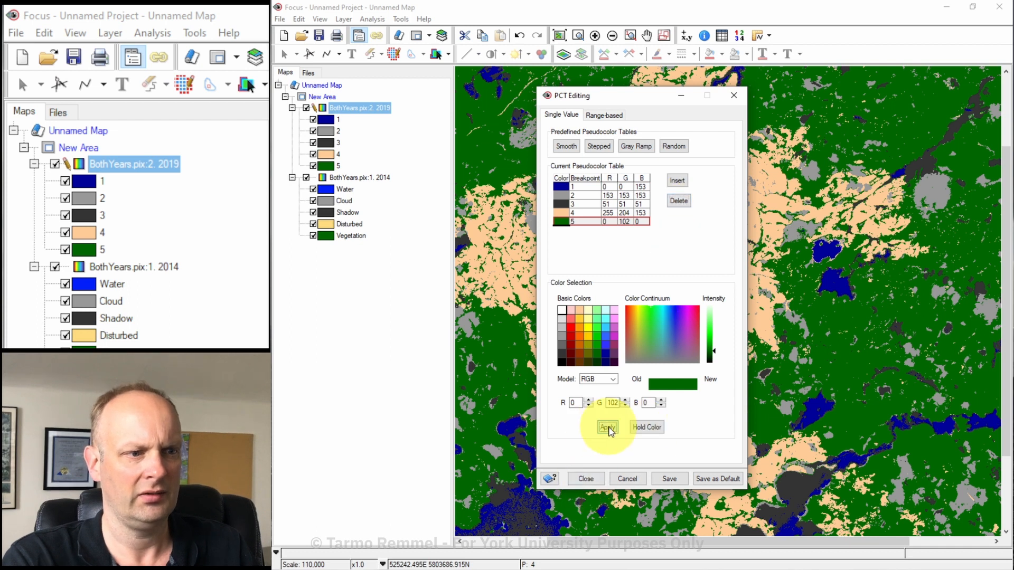
left_click(584, 479)
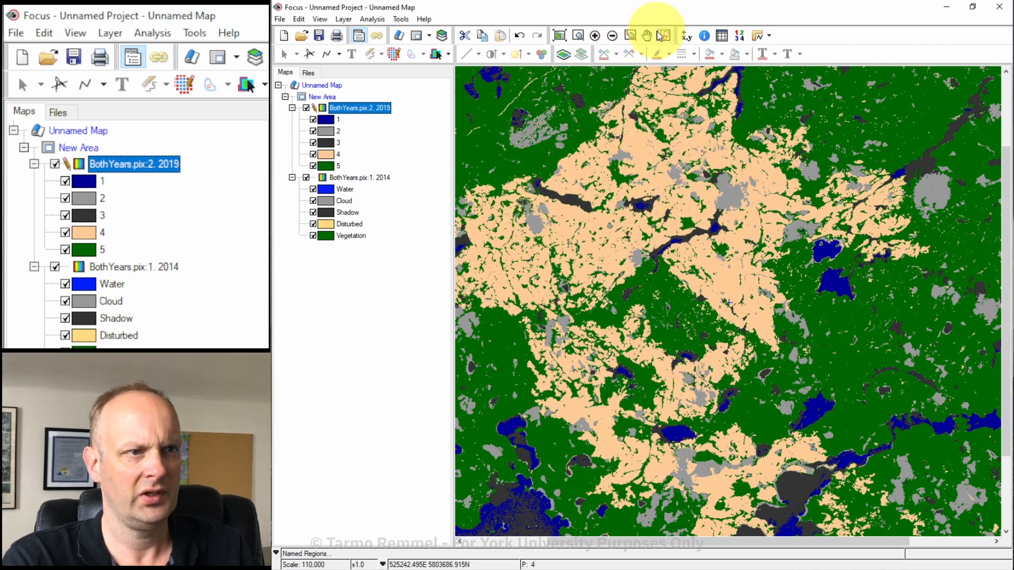
Step: Rename classes 1 and 2 in the 2019 layer's legend as Water and Cloud
left_click(578, 36)
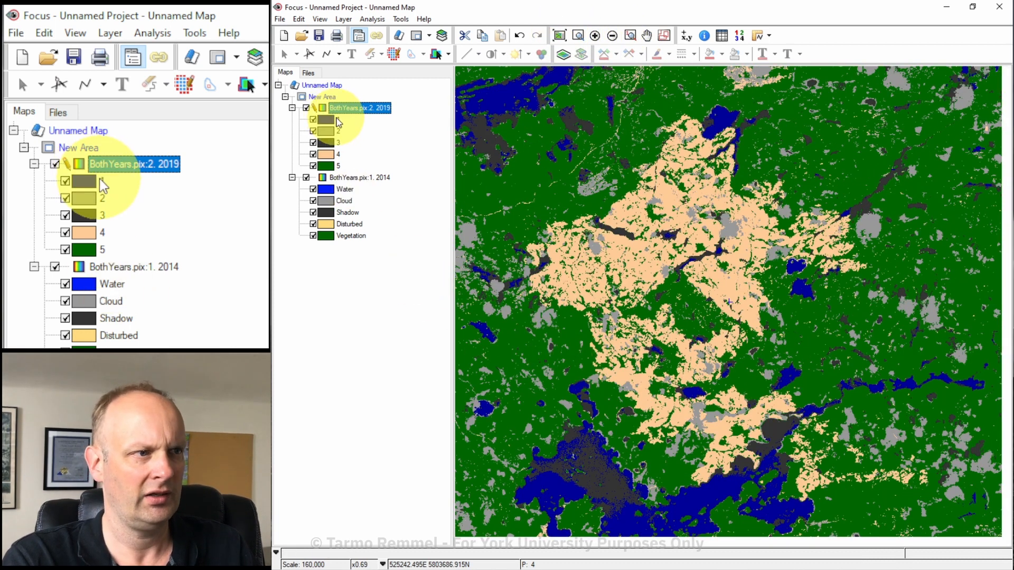
left_click(339, 120)
left_click(356, 119)
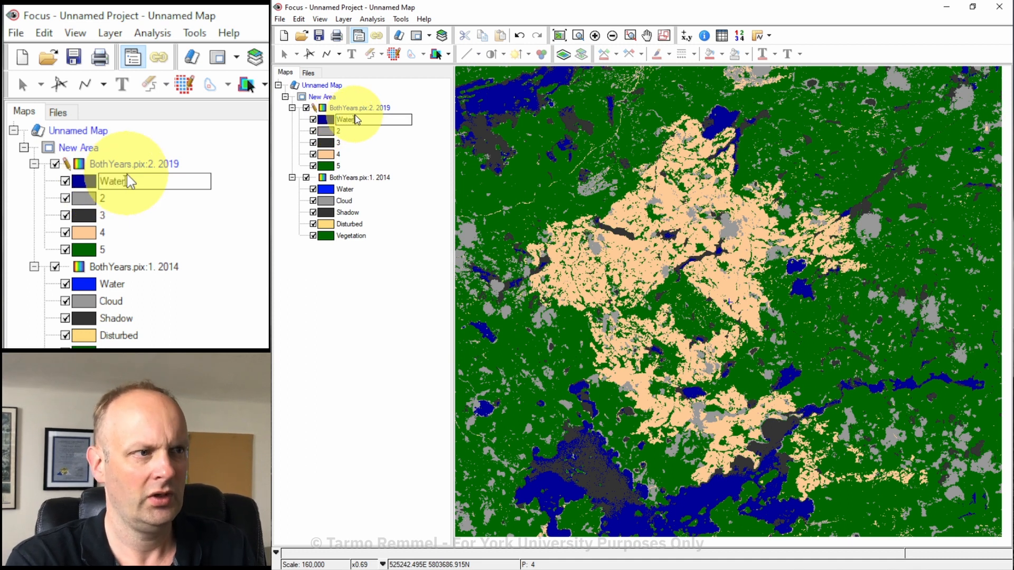
type("Water")
key("Return")
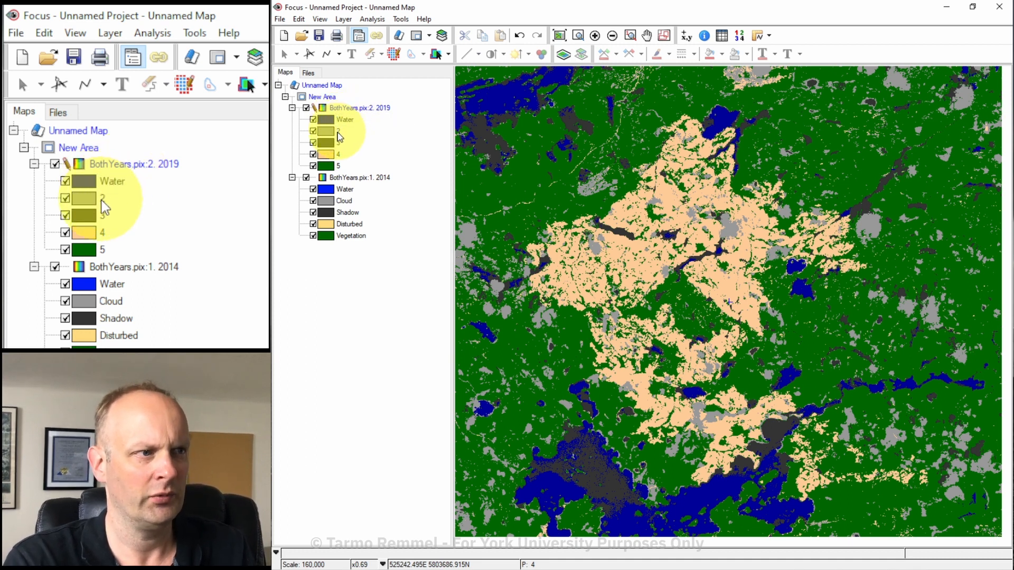
left_click(338, 132)
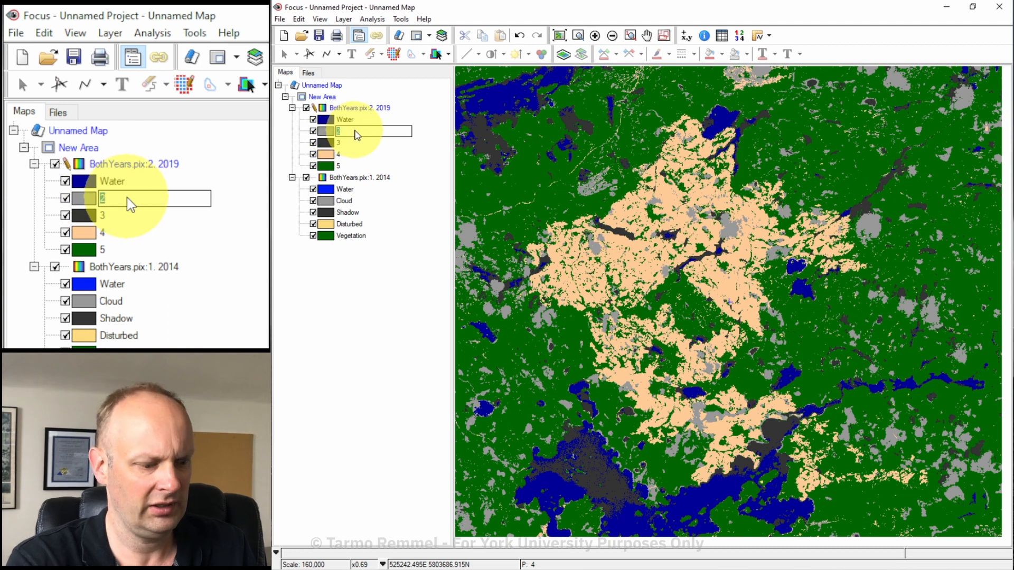
type("Cloud")
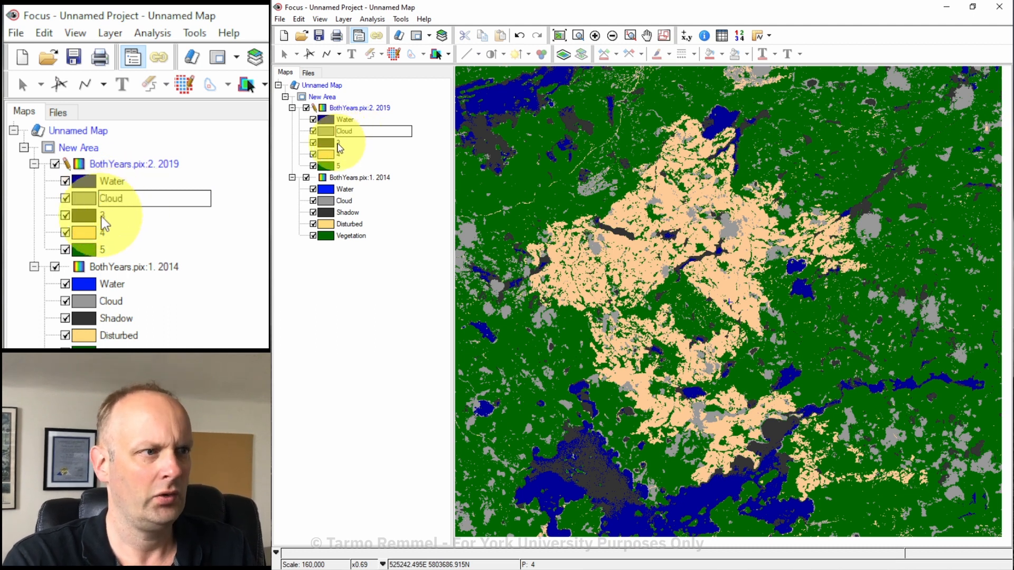
key("Return")
Step: Rename classes 3, 4 and 5 in the 2019 layer's legend as Shadow, Disturbed and Vegetation
left_click(338, 143)
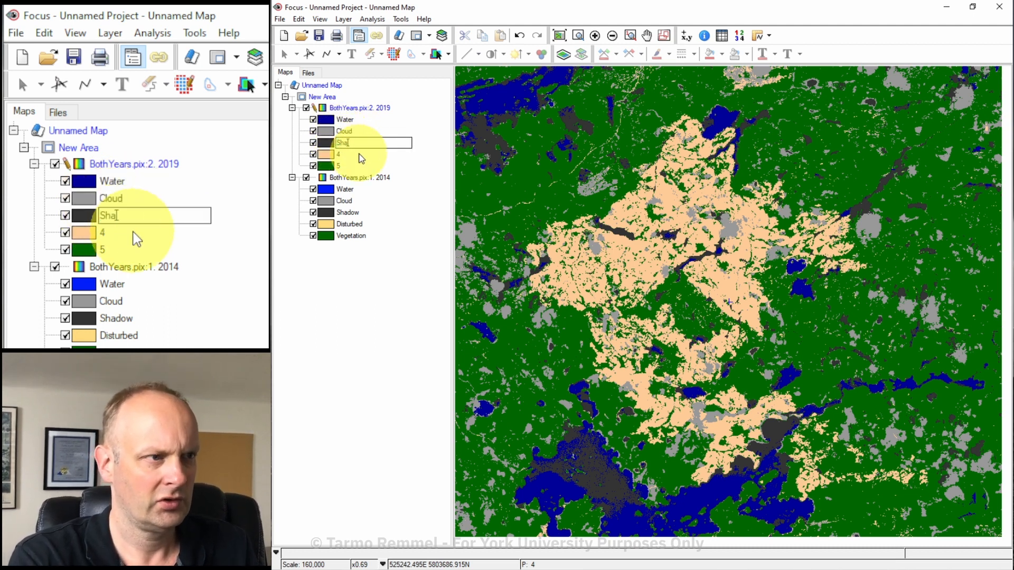
key("Return")
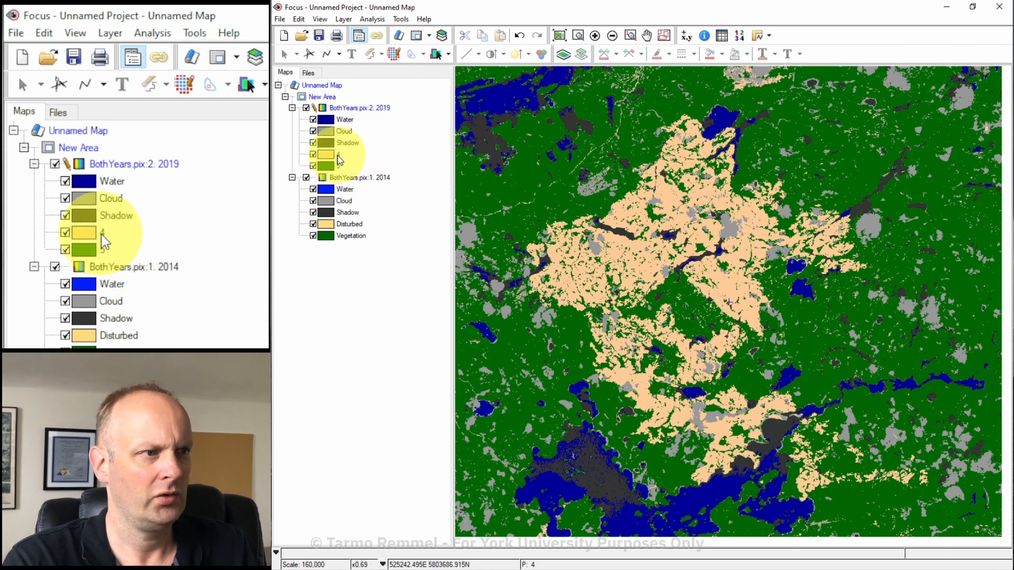
left_click(338, 154)
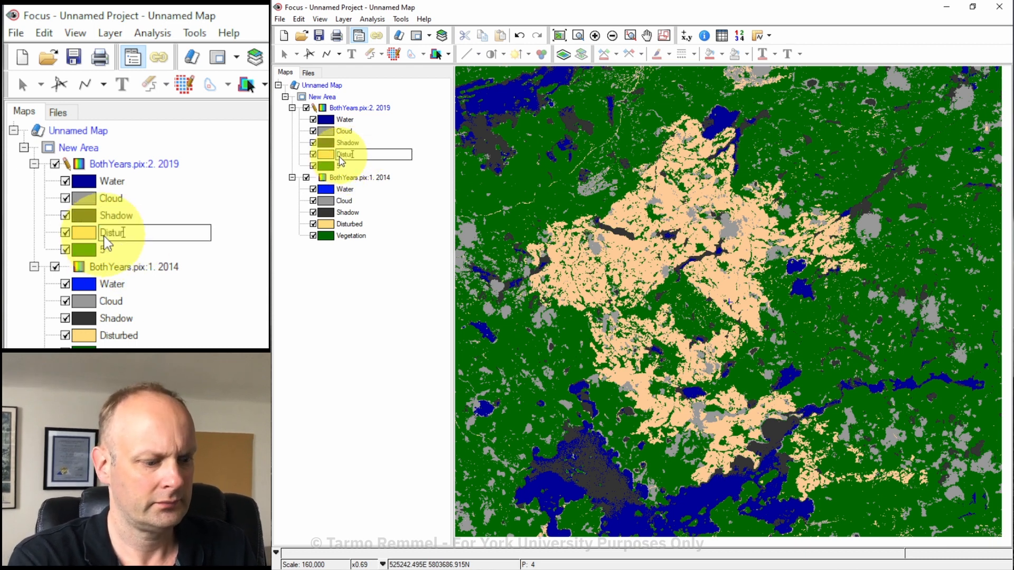
key("Return")
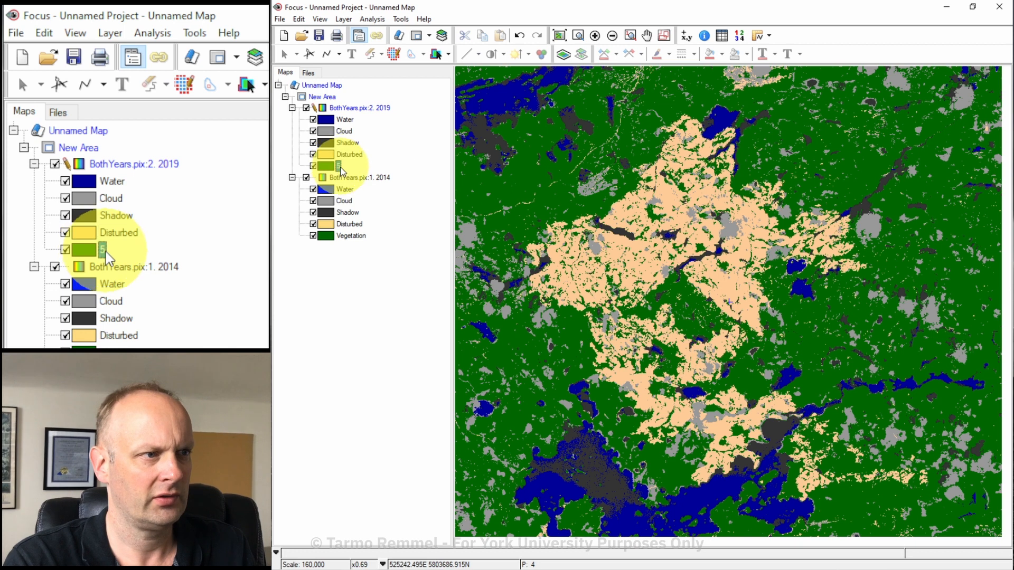
left_click(349, 165)
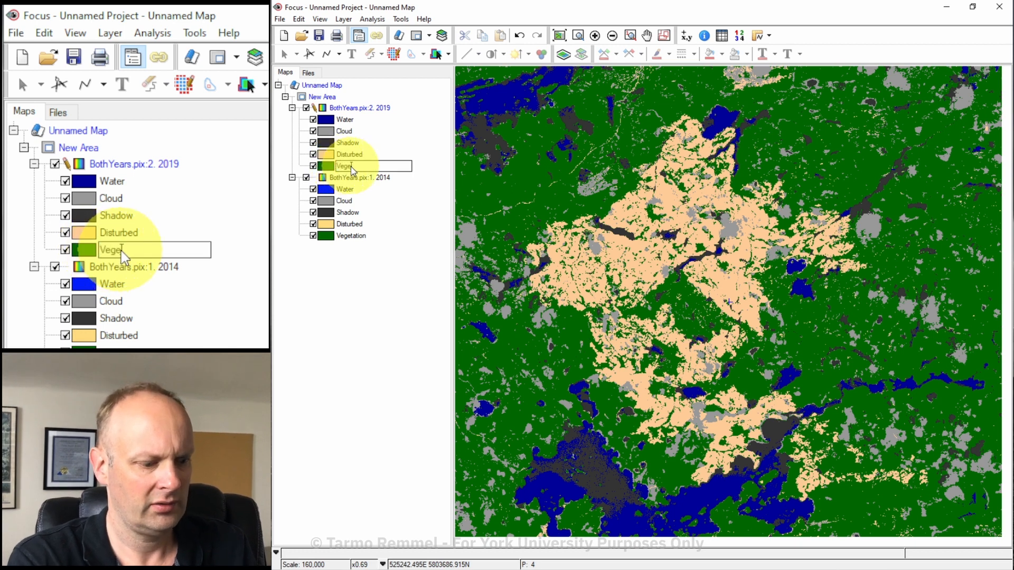
type("Vegetation")
key("Return")
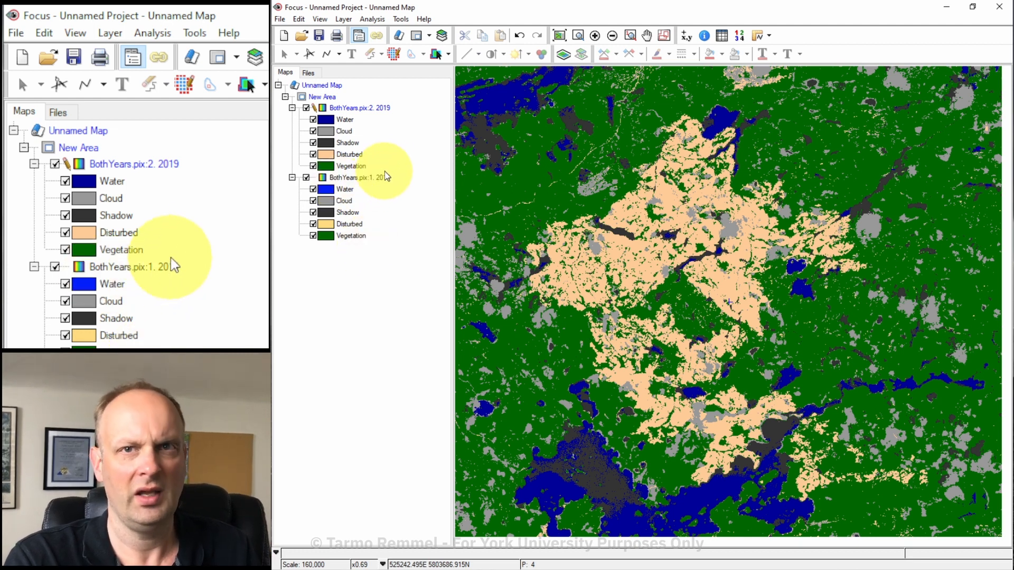
Step: Zoom in on a small area near the northern edge of the disturbed zone and sample pixel class values in the 2019 layer
left_click(577, 36)
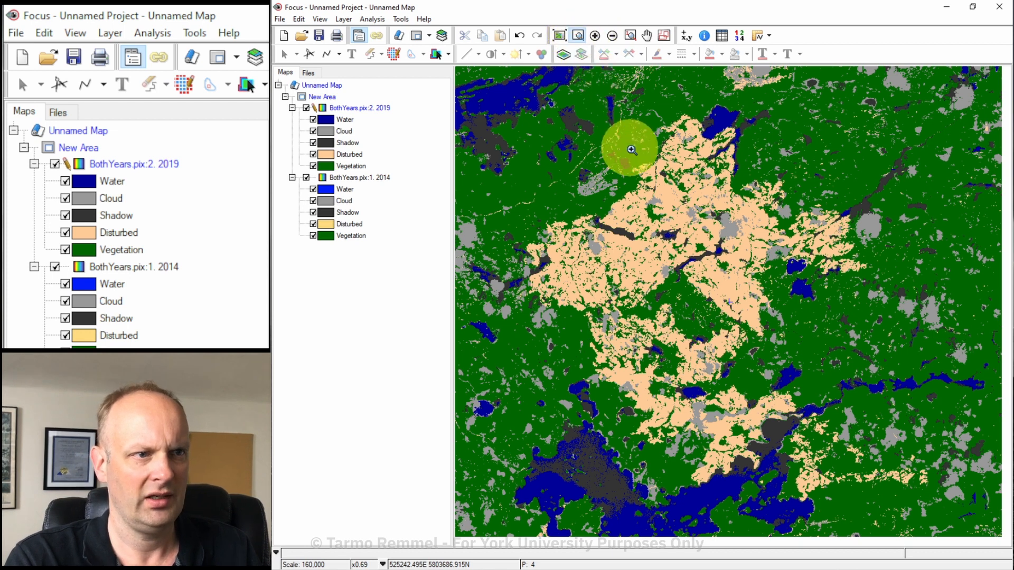
left_click_drag(608, 166, 646, 199)
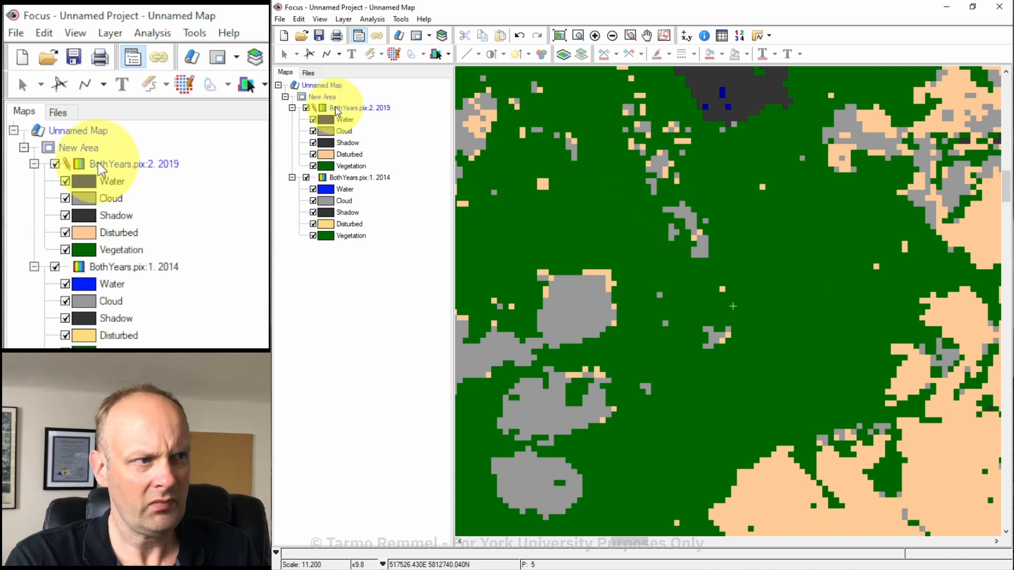
left_click(349, 109)
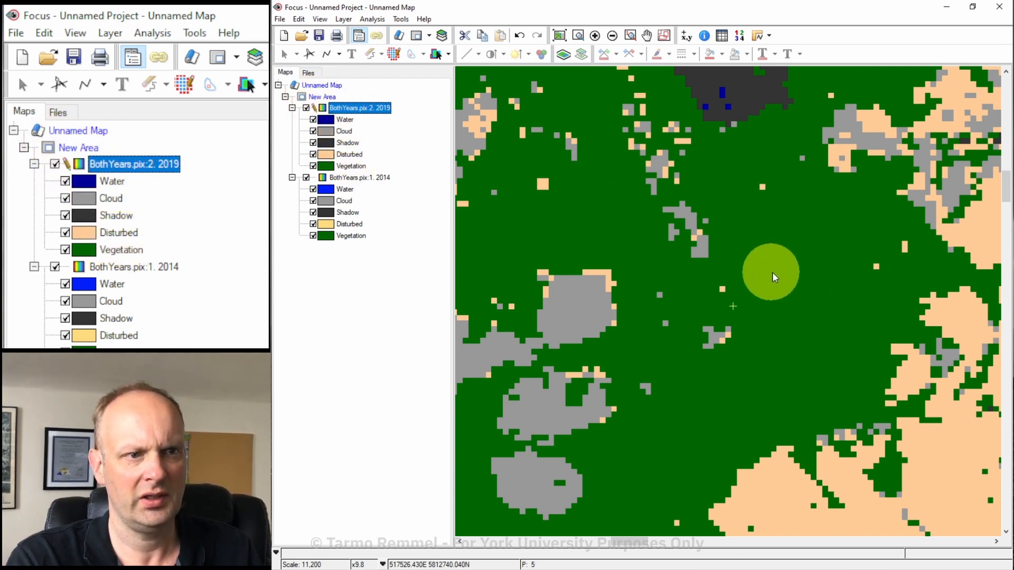
left_click(795, 271)
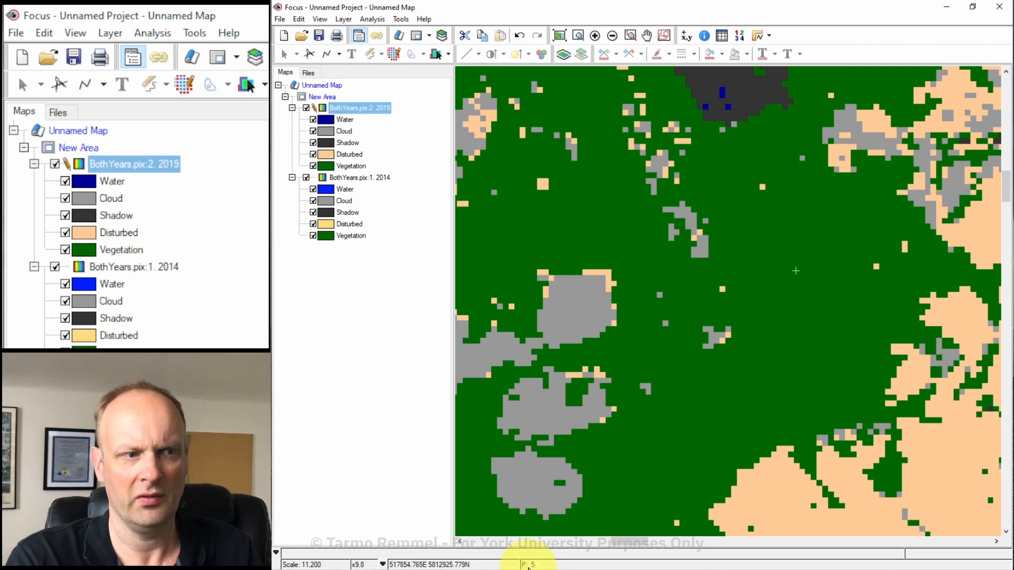
left_click(578, 311)
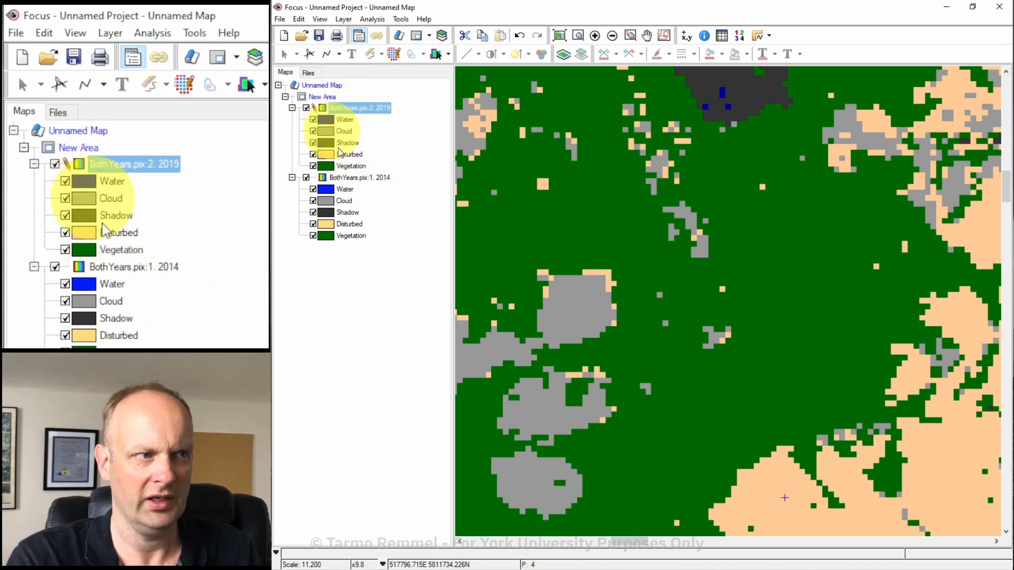
Step: Hide the 2019 layer, make the 2014 layer active and sample its vegetation, shadow, disturbed and water pixels for class values and names
left_click(306, 108)
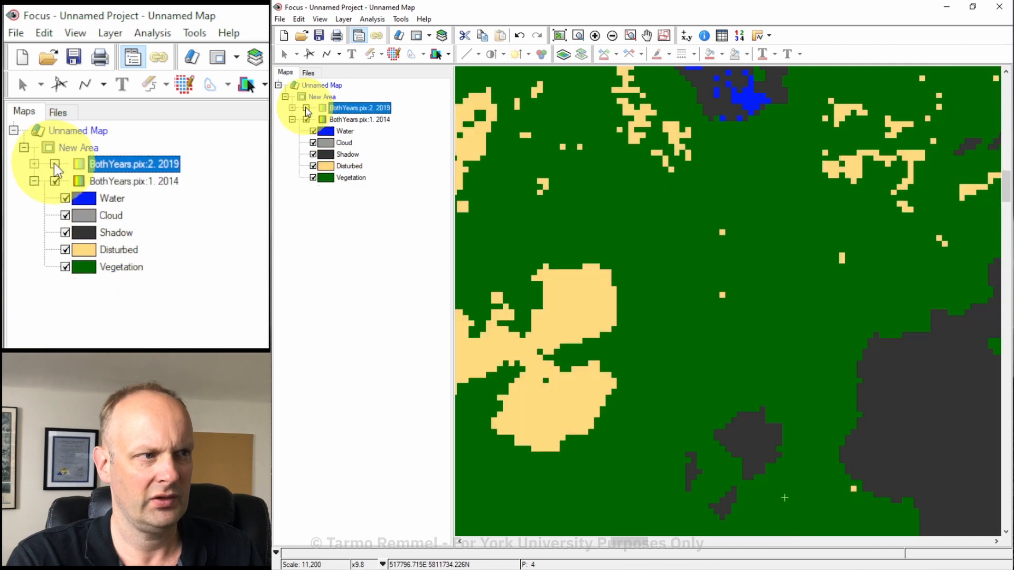
left_click(315, 123)
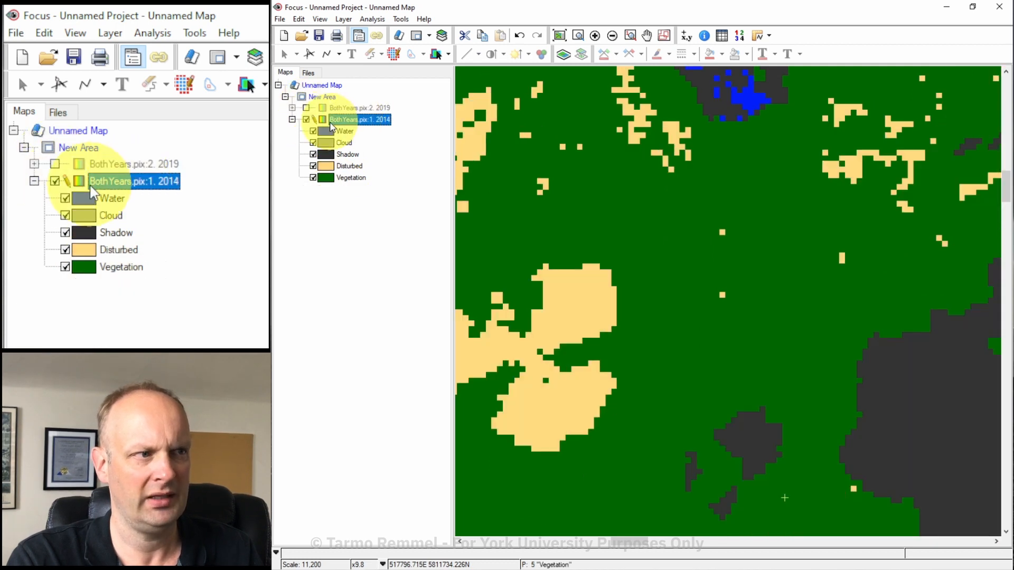
left_click(810, 328)
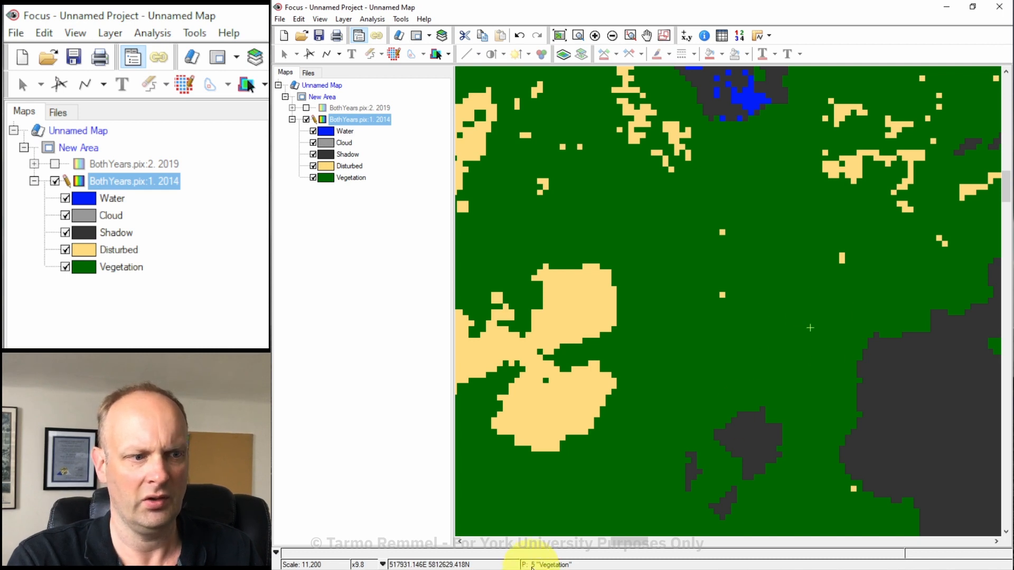
left_click(938, 411)
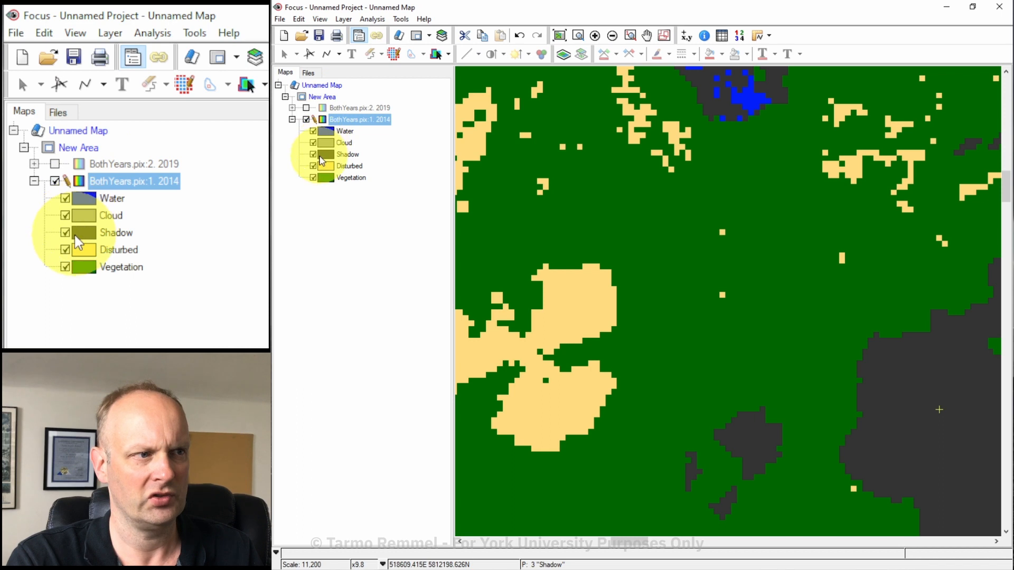
left_click(560, 429)
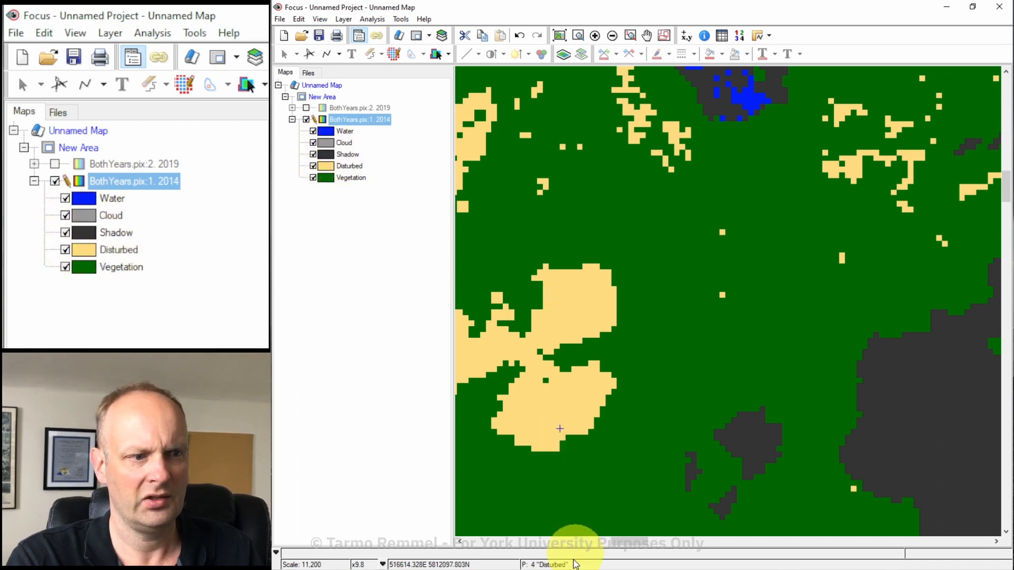
left_click(748, 97)
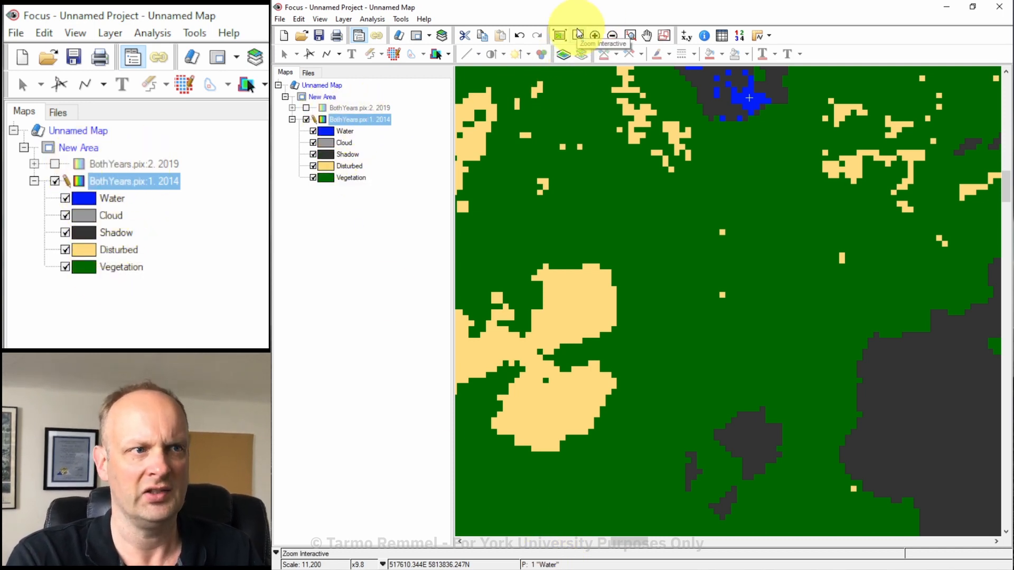
Step: Return the map to its full extent, show the 2019 layer again and expand its class legend
left_click(561, 36)
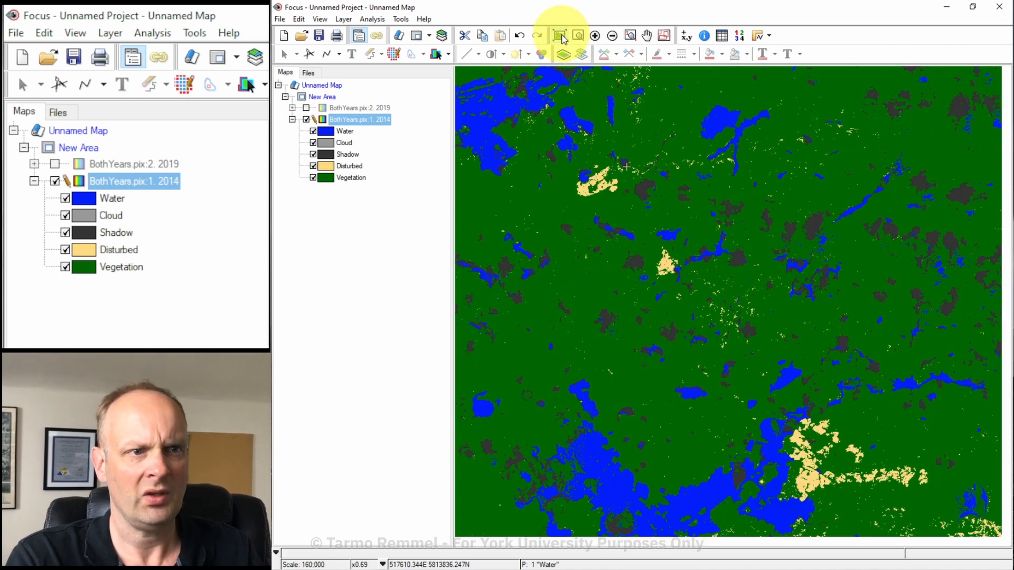
left_click(306, 107)
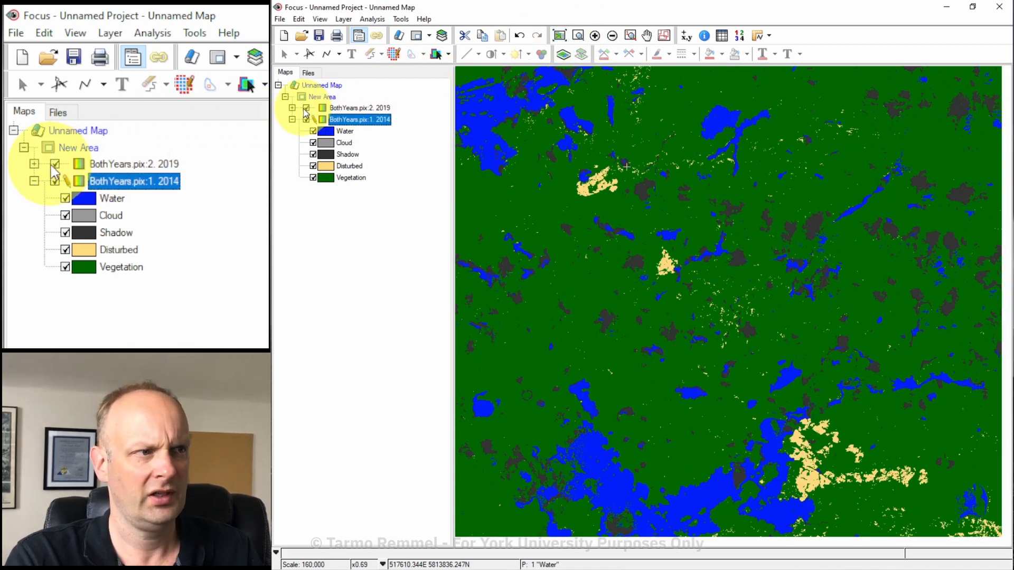
left_click(292, 107)
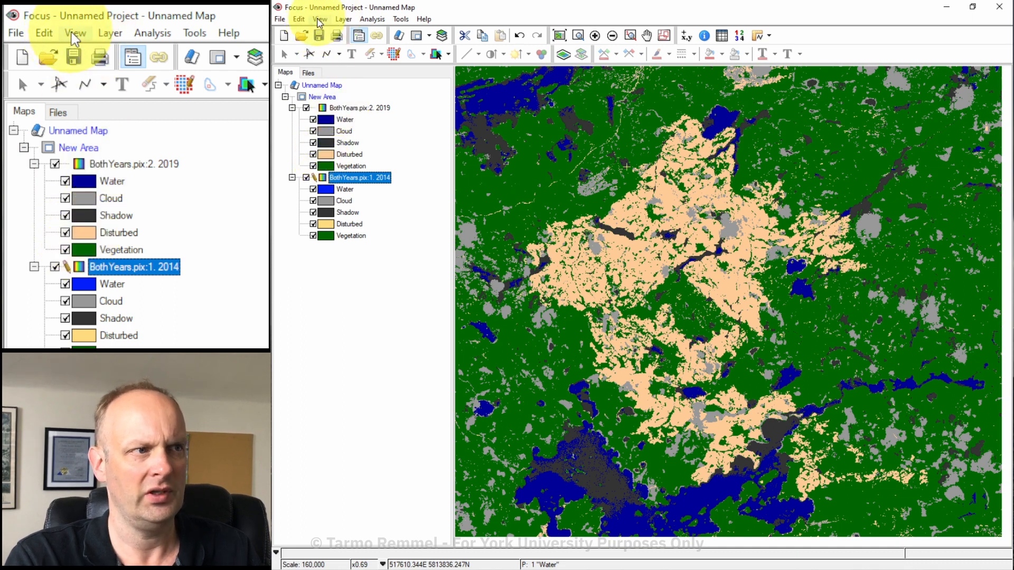
Step: Compare the 2019 and 2014 layers with a vertical swipe in Visualization Tools, moving the position to 0%, and close the tool
left_click(320, 19)
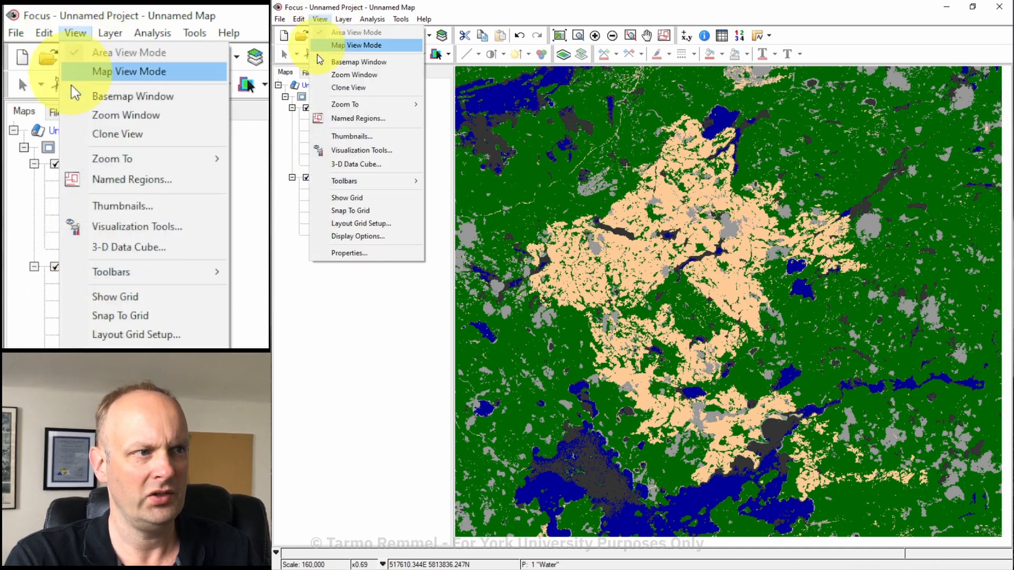
left_click(362, 150)
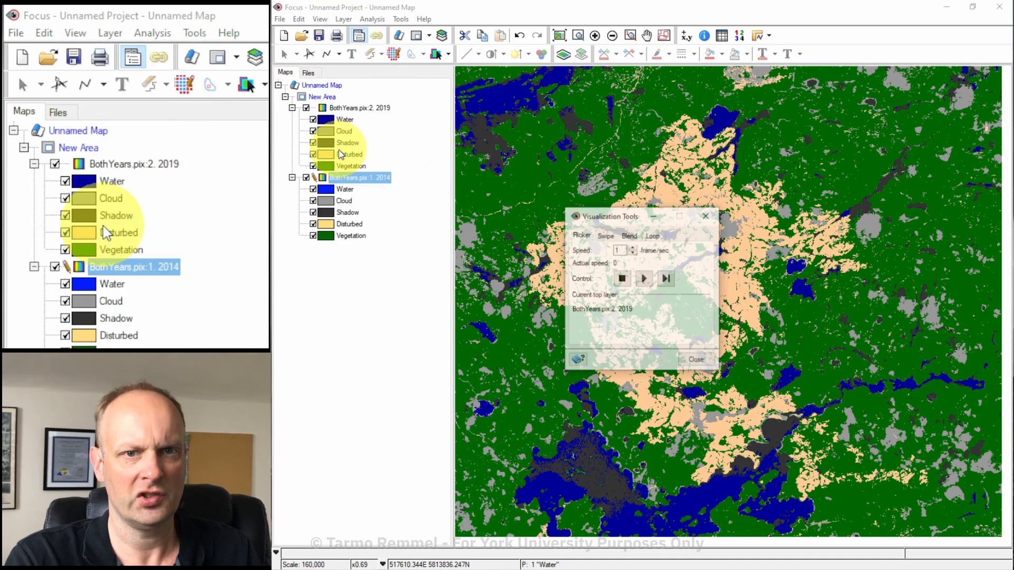
left_click_drag(615, 219, 343, 93)
left_click(324, 107)
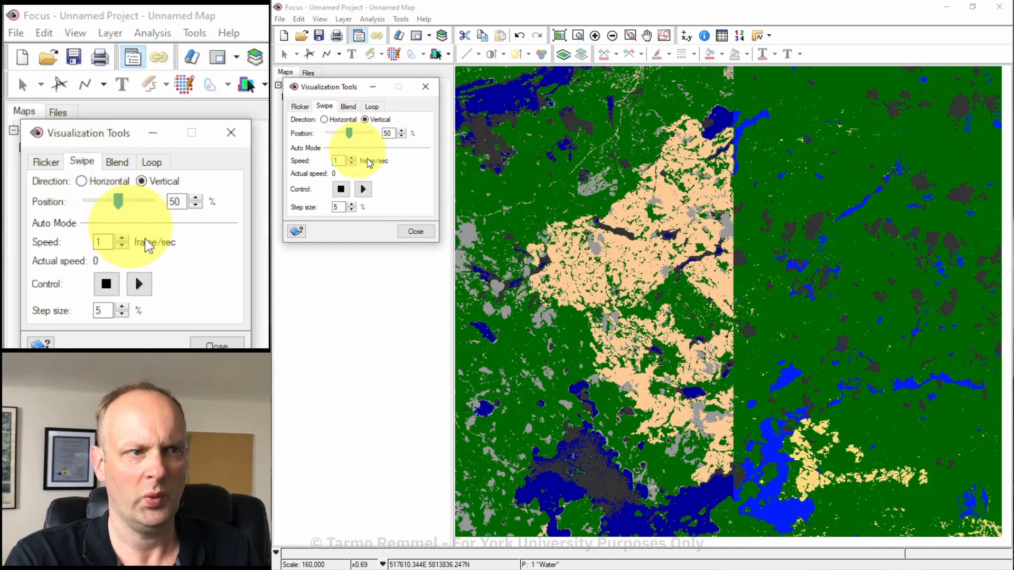
left_click_drag(350, 133, 327, 134)
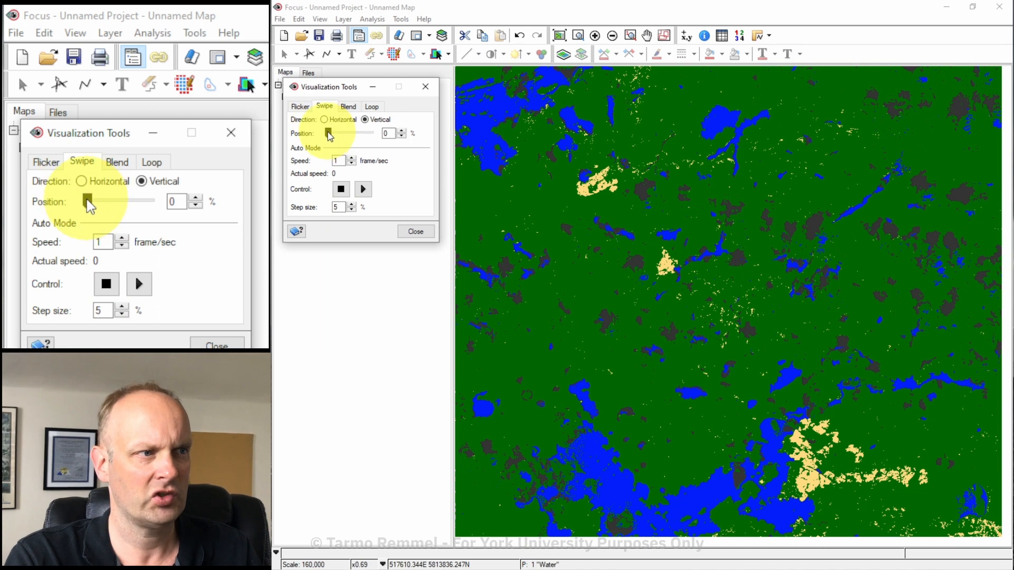
mouse_move(328, 133)
left_mouse_down()
mouse_move(384, 141)
mouse_move(312, 135)
left_mouse_up()
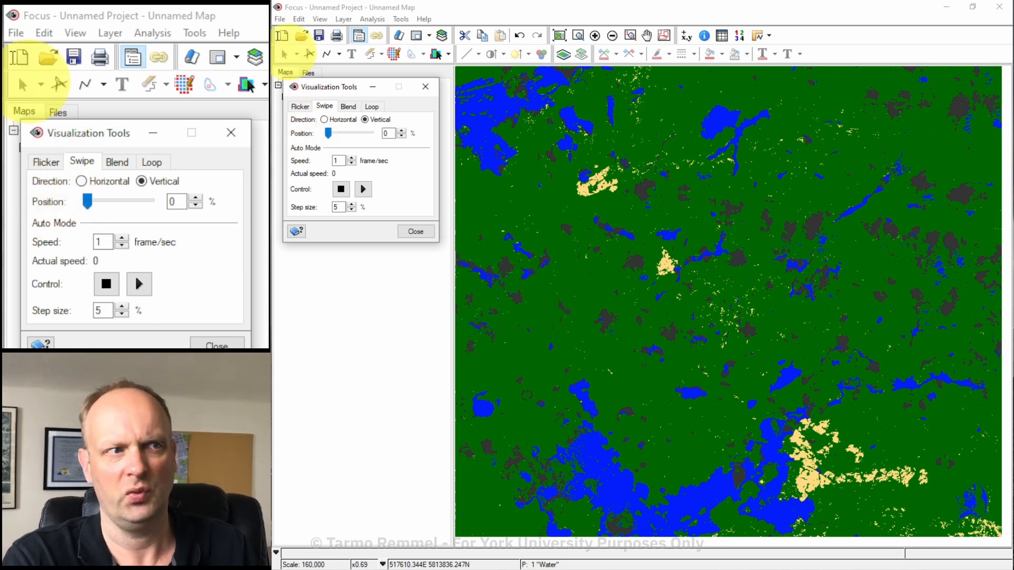
left_click(415, 232)
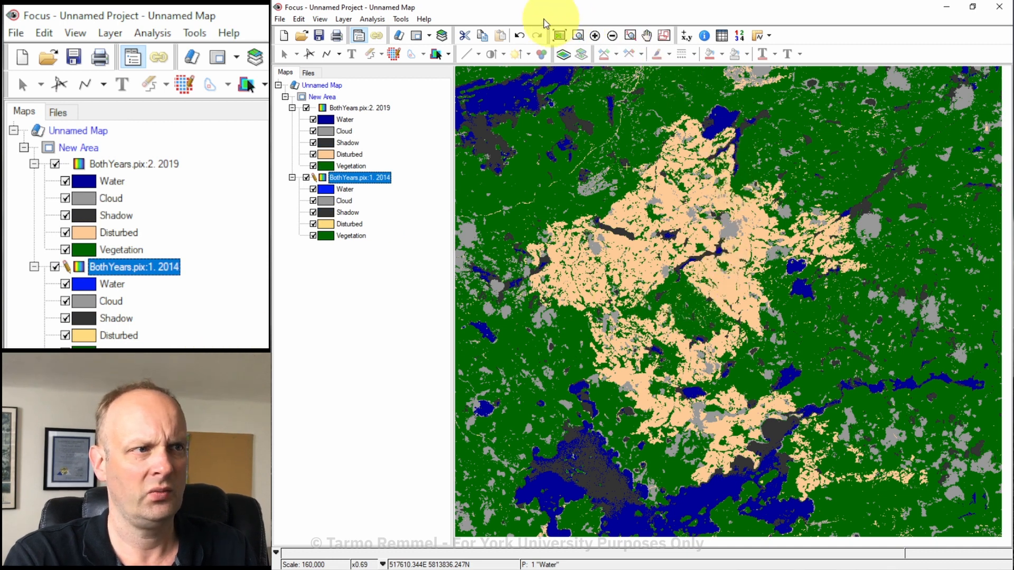
Step: Search the Algorithm Librarian for MAT by algorithm name and close the search dialog
left_click(401, 20)
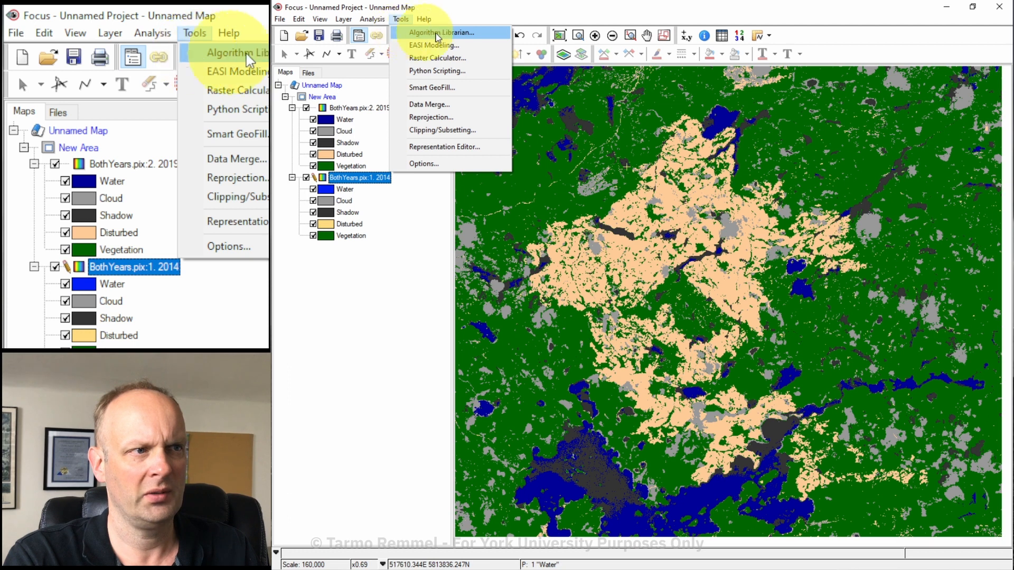
left_click(481, 33)
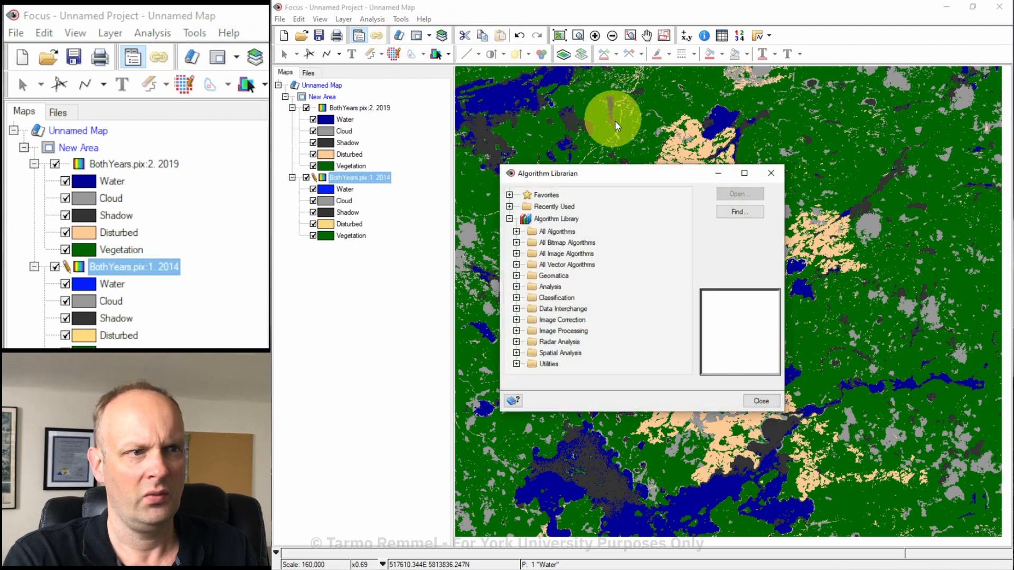
left_click_drag(636, 177, 598, 87)
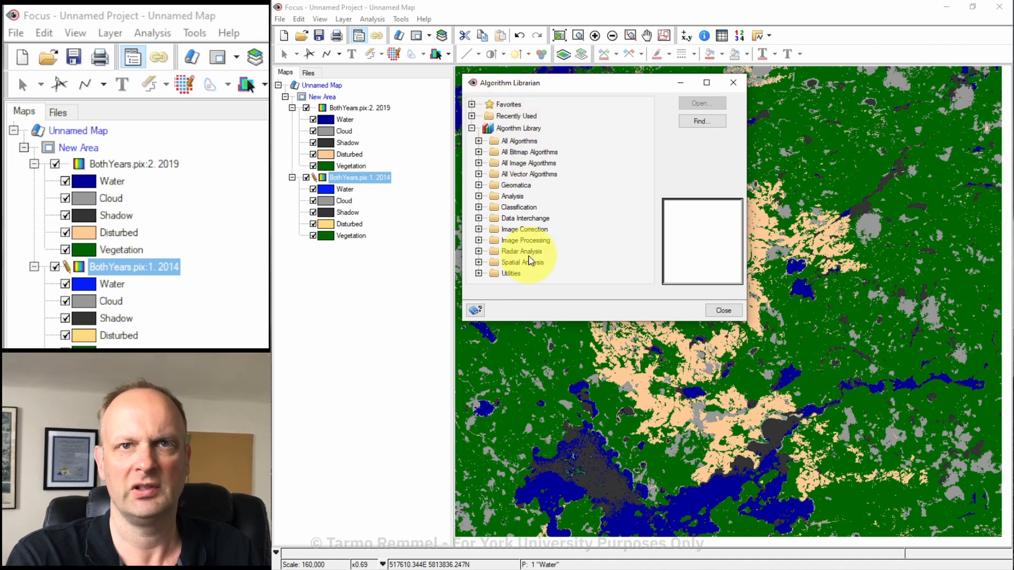
left_click(704, 123)
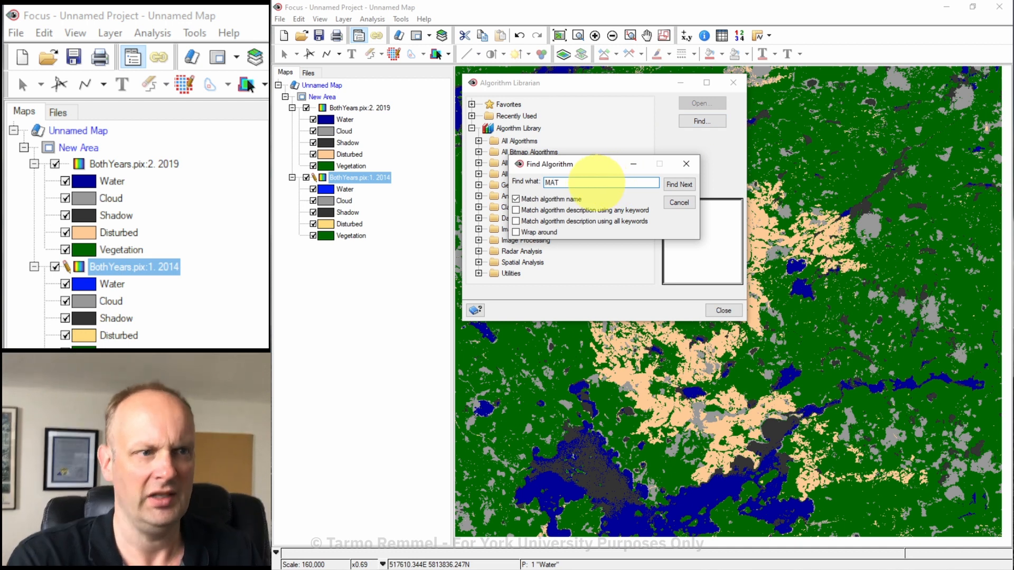
left_click(679, 185)
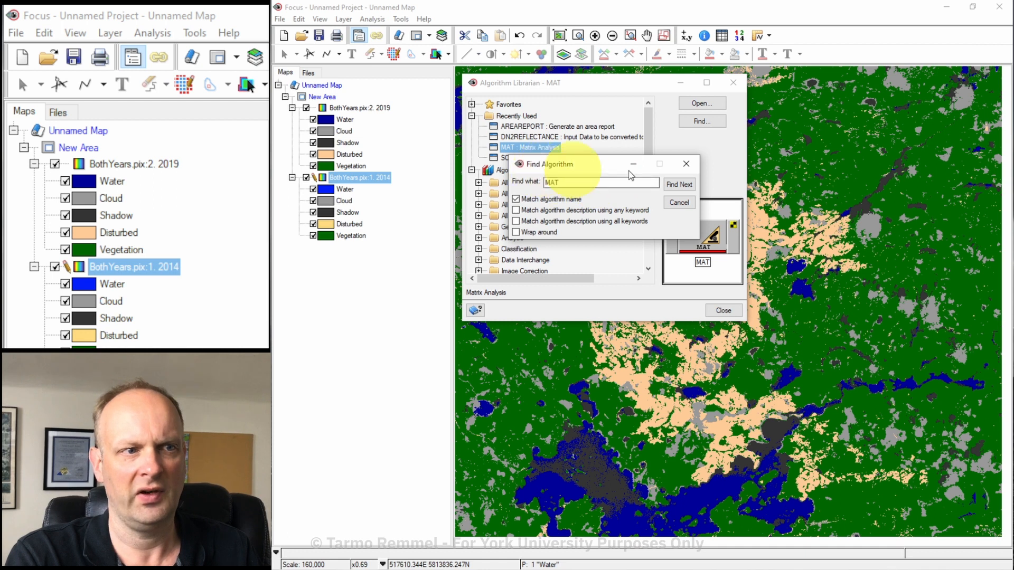
left_click(679, 203)
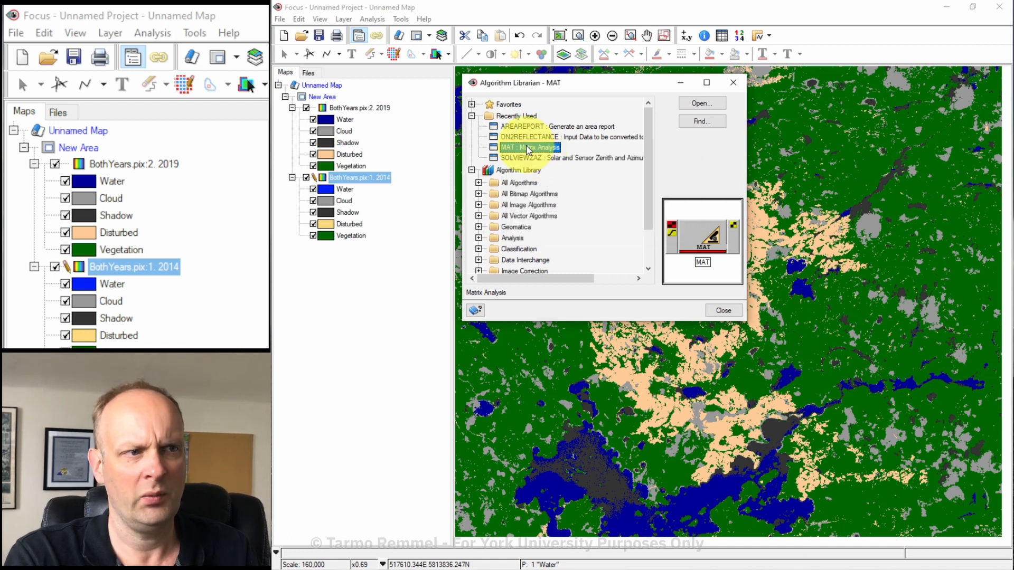
Step: Open the MAT Matrix Analysis module and close the Algorithm Librarian
double_click(527, 148)
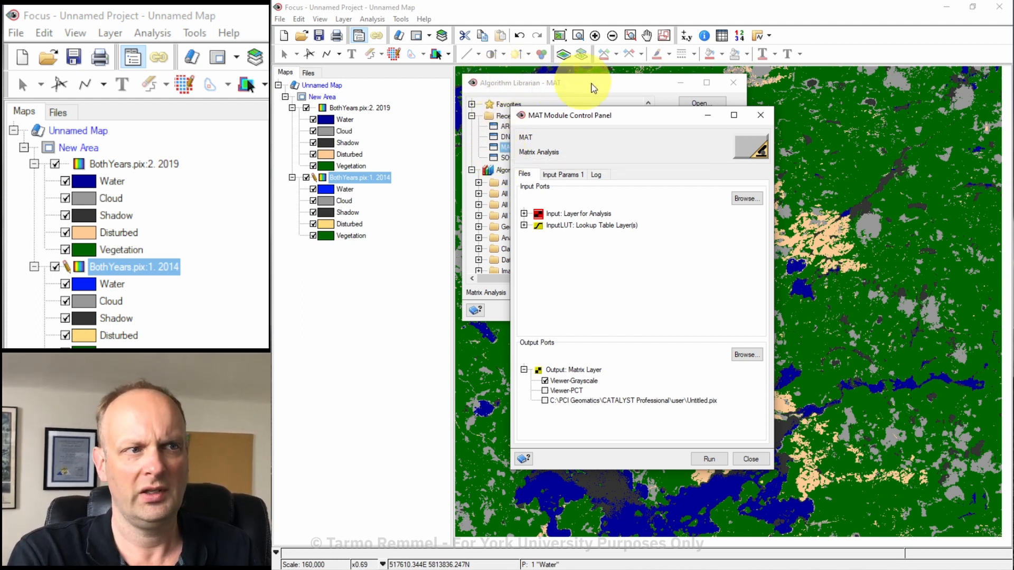
left_click(734, 84)
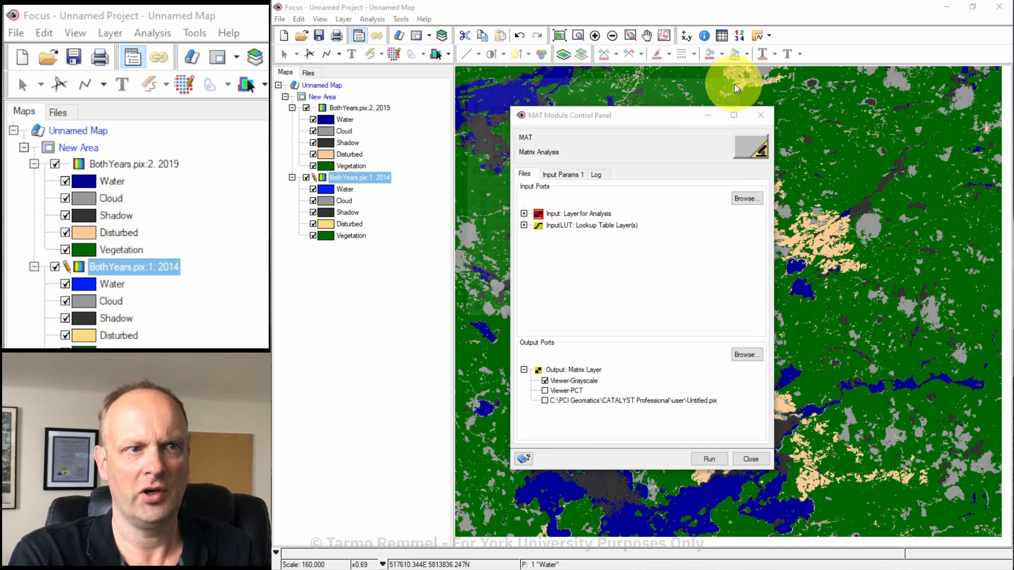
left_click_drag(656, 120, 610, 88)
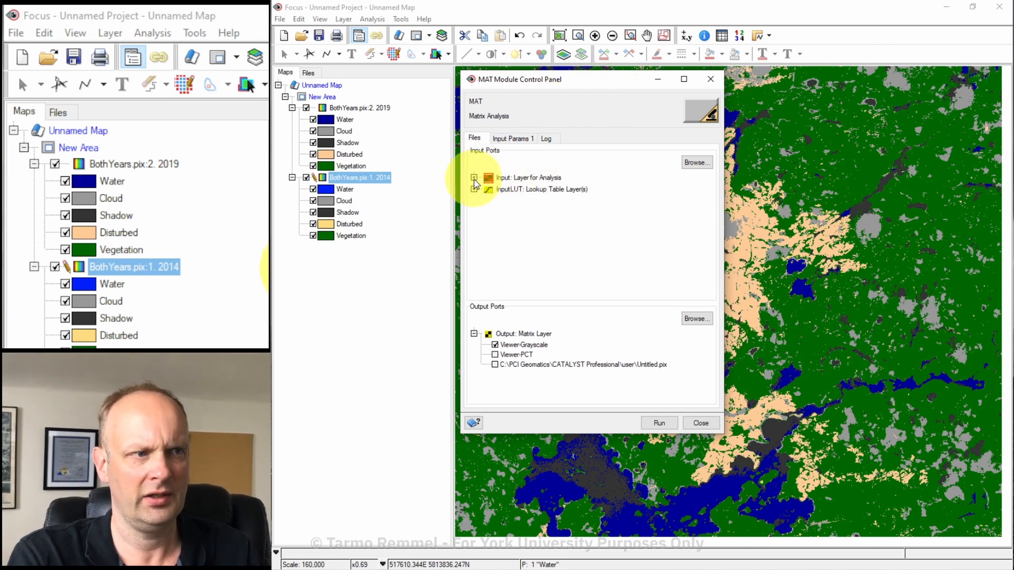
Step: Choose the 2014 and 2019 channels as MAT analysis inputs and Viewer-PCT as the matrix layer output
left_click(474, 178)
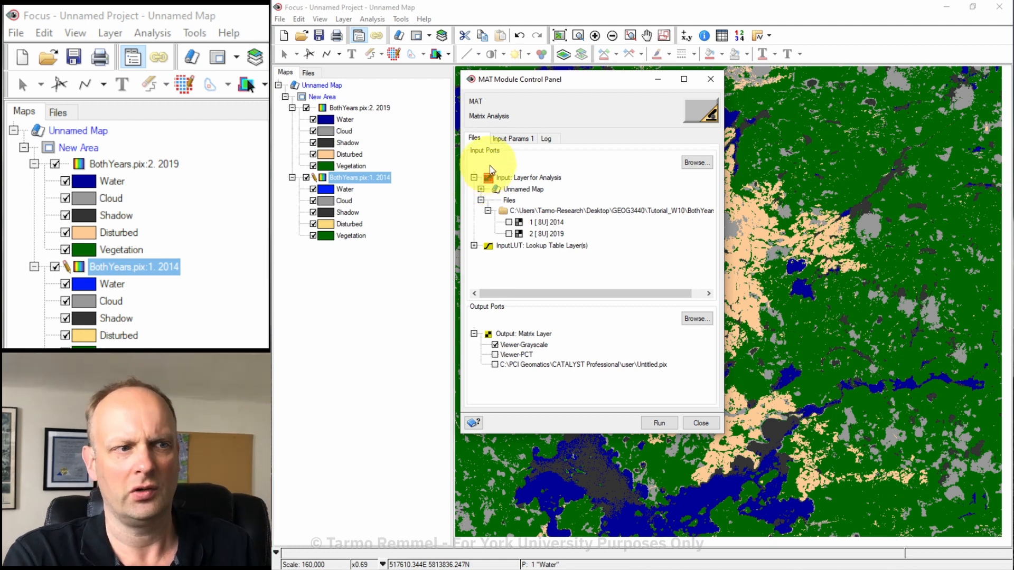
left_click(509, 223)
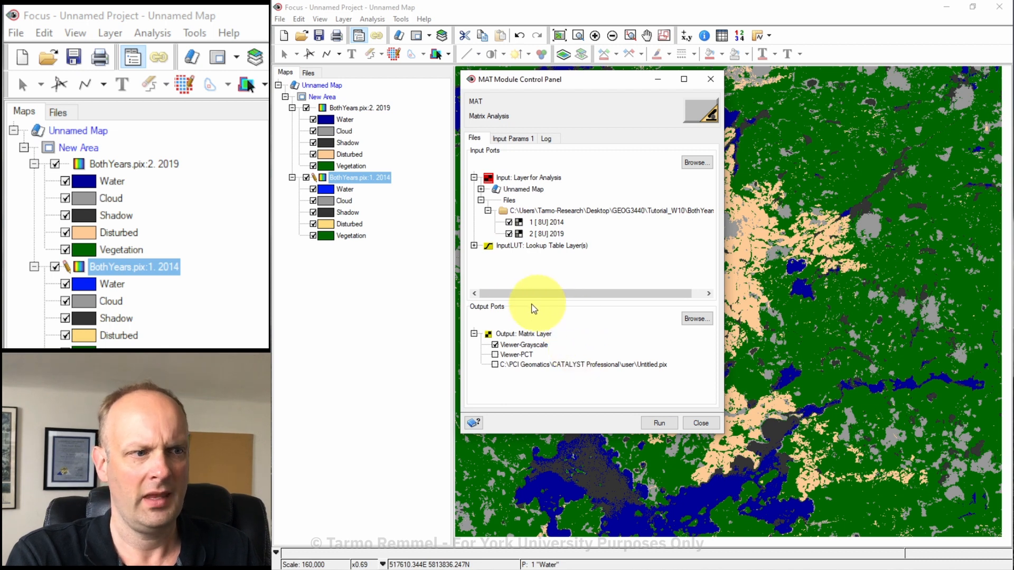
left_click(494, 355)
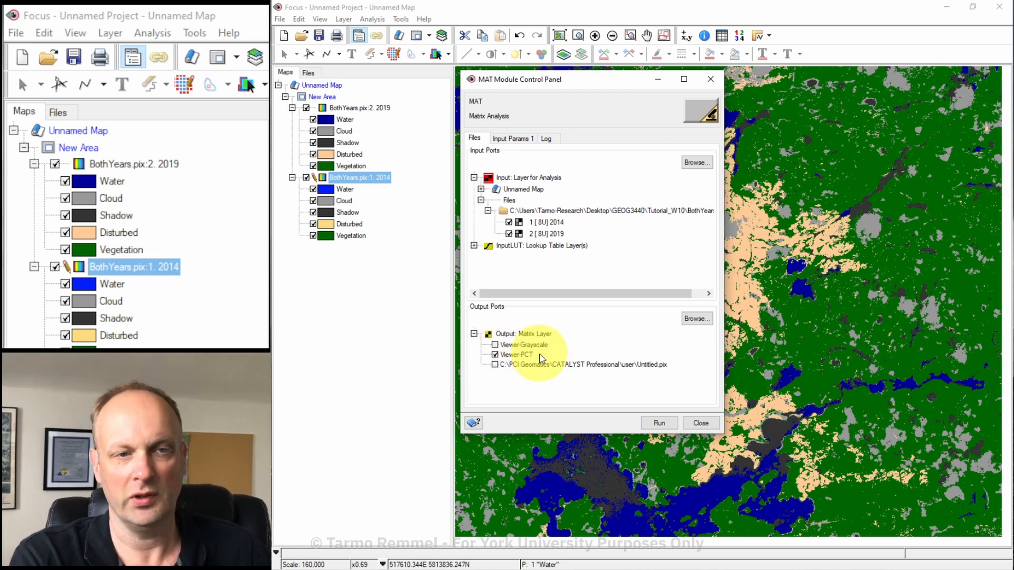
Step: Set the recoded values of both the matrix columns and rows to 1,2,3,4,5 and run the matrix analysis
left_click(508, 140)
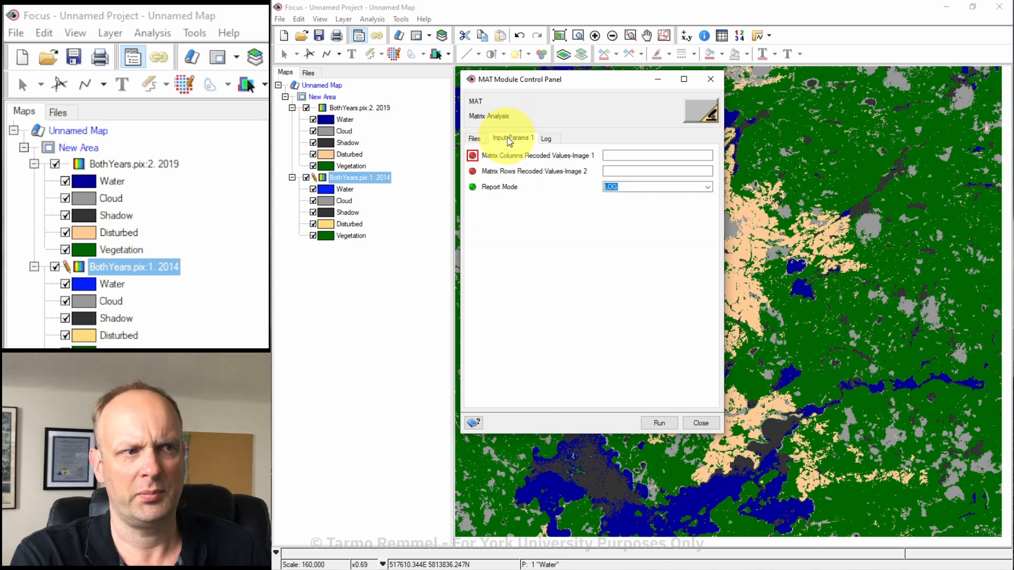
left_click(631, 153)
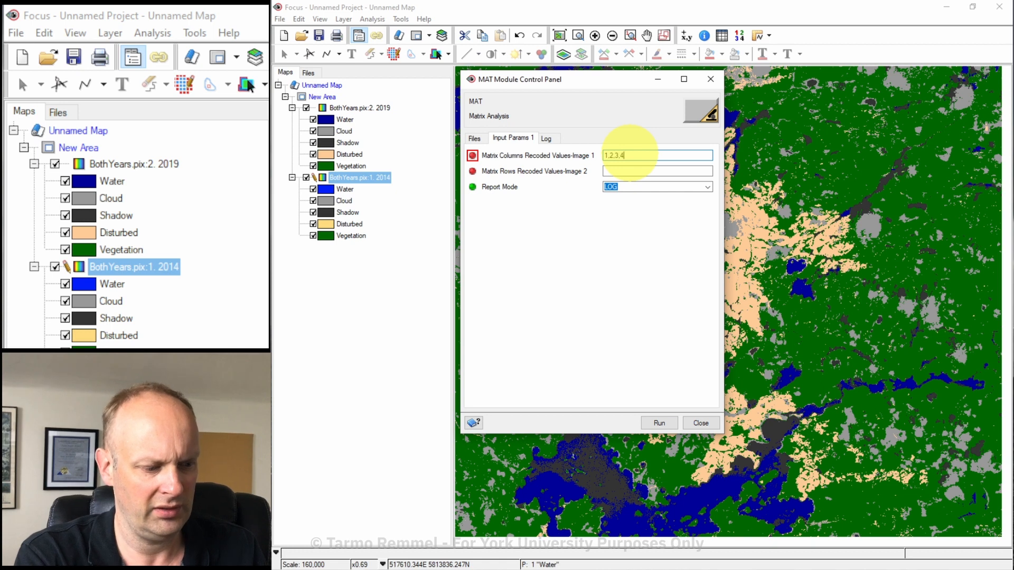
left_click(627, 171)
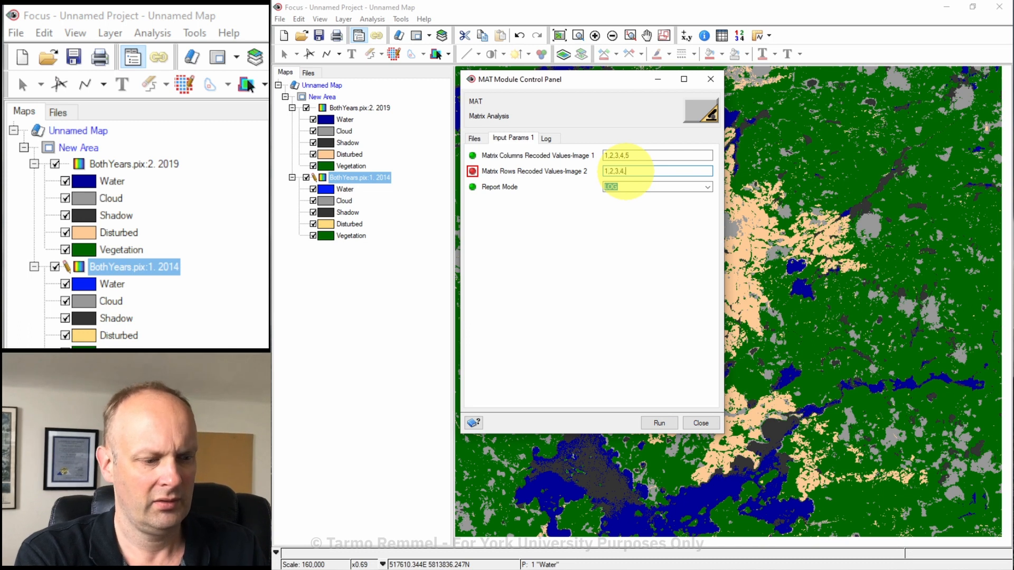
left_click(644, 309)
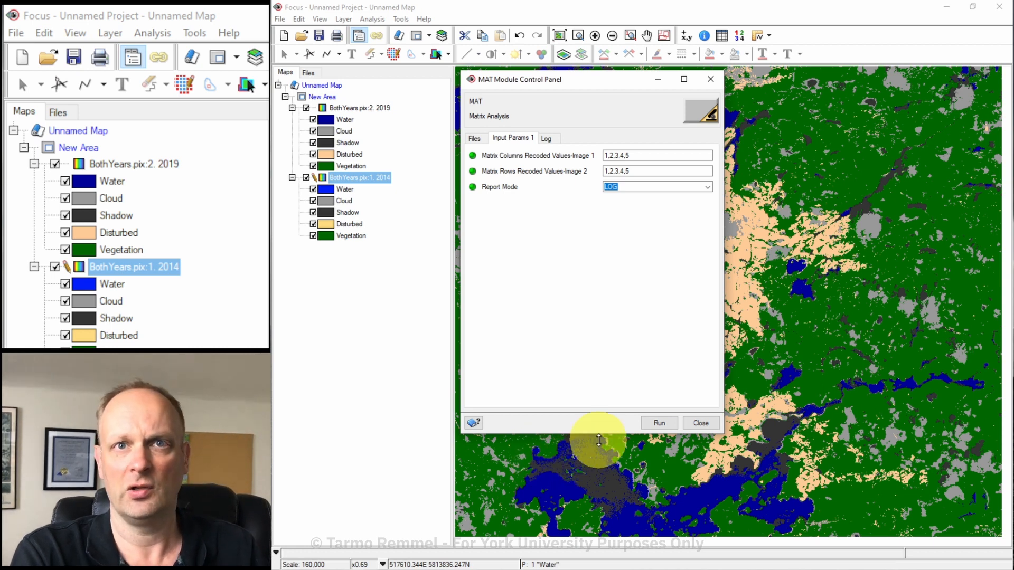
left_click(657, 423)
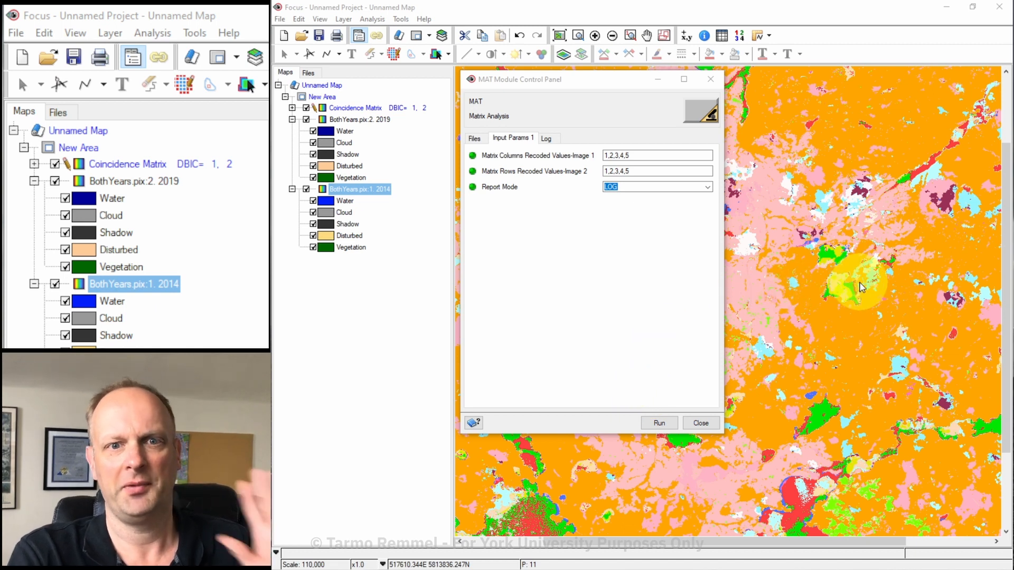
Step: Show the MAT log in a wider window and examine its header, input channels and the column and row assignments
left_click(546, 139)
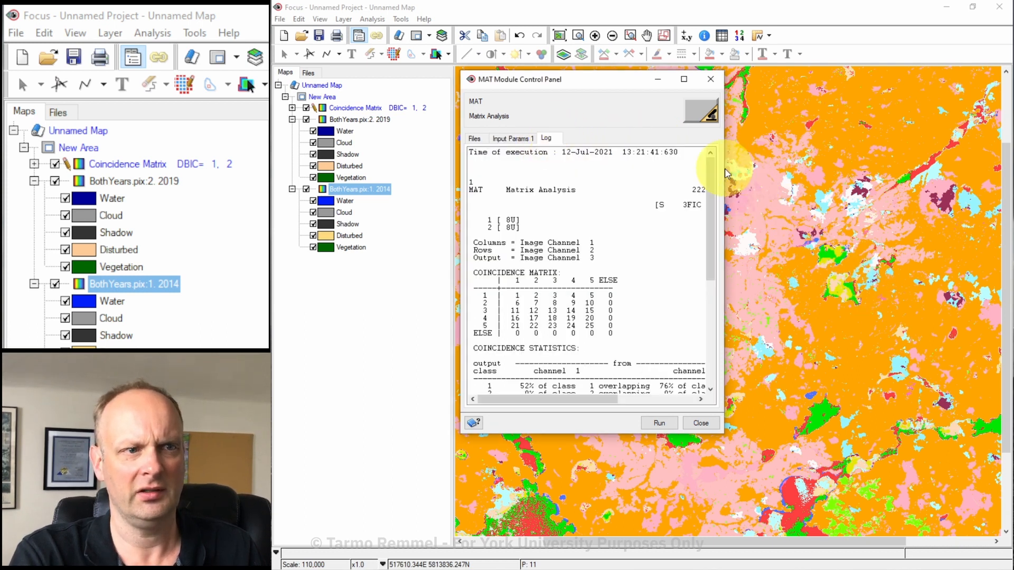
left_click_drag(726, 167, 949, 193)
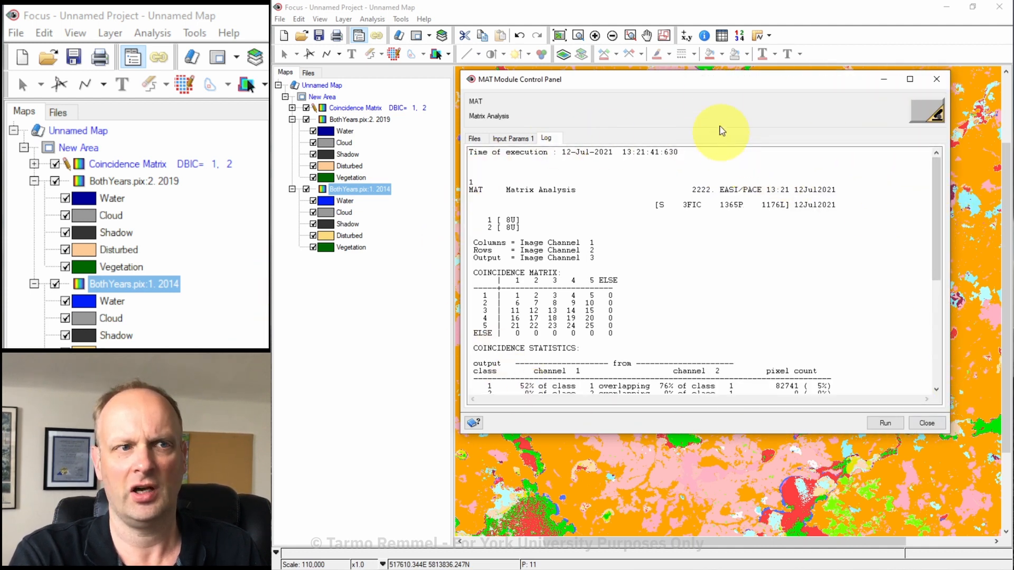
left_click_drag(703, 82, 691, 19)
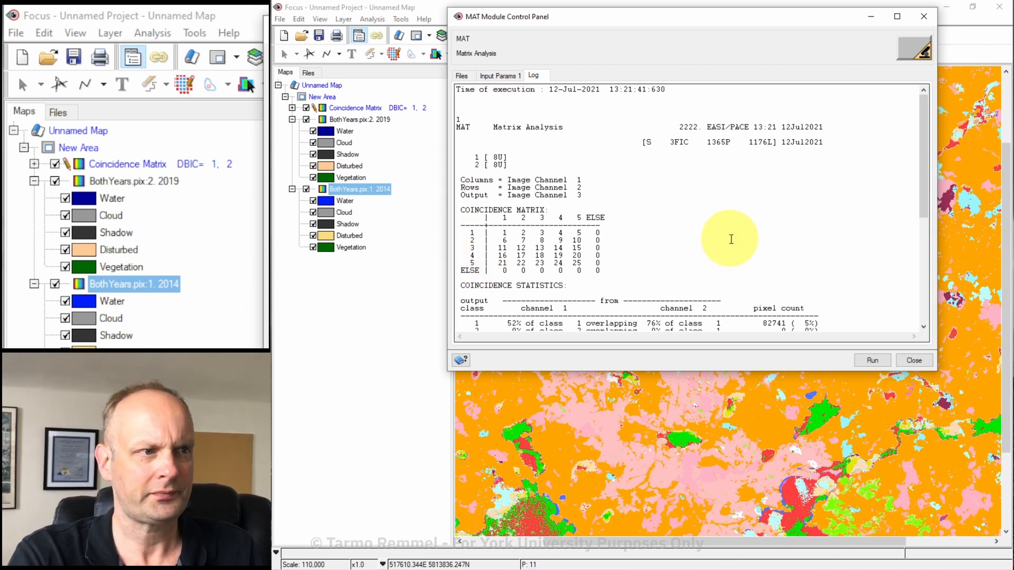
left_click_drag(456, 127, 844, 124)
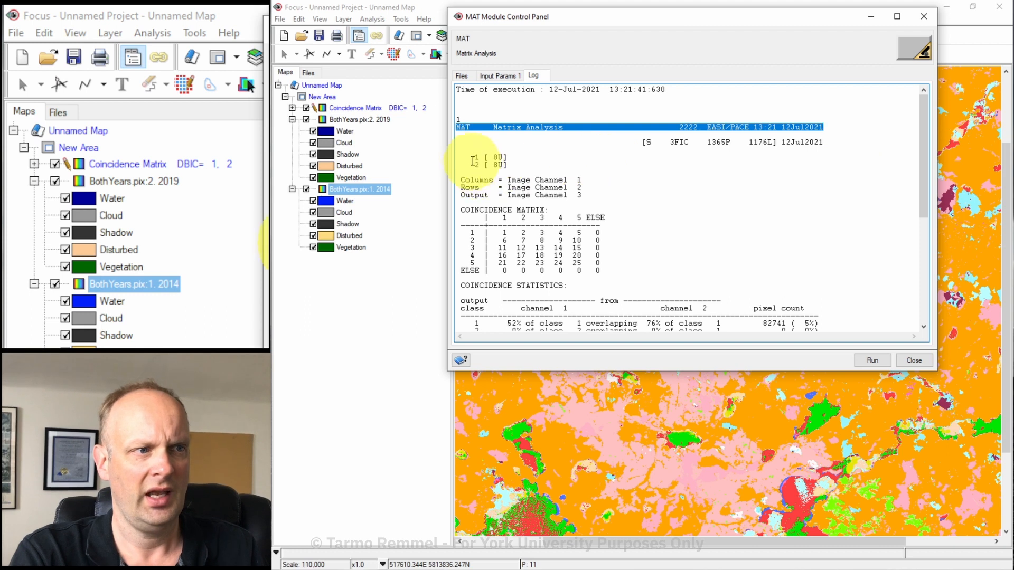
left_click_drag(456, 157, 539, 159)
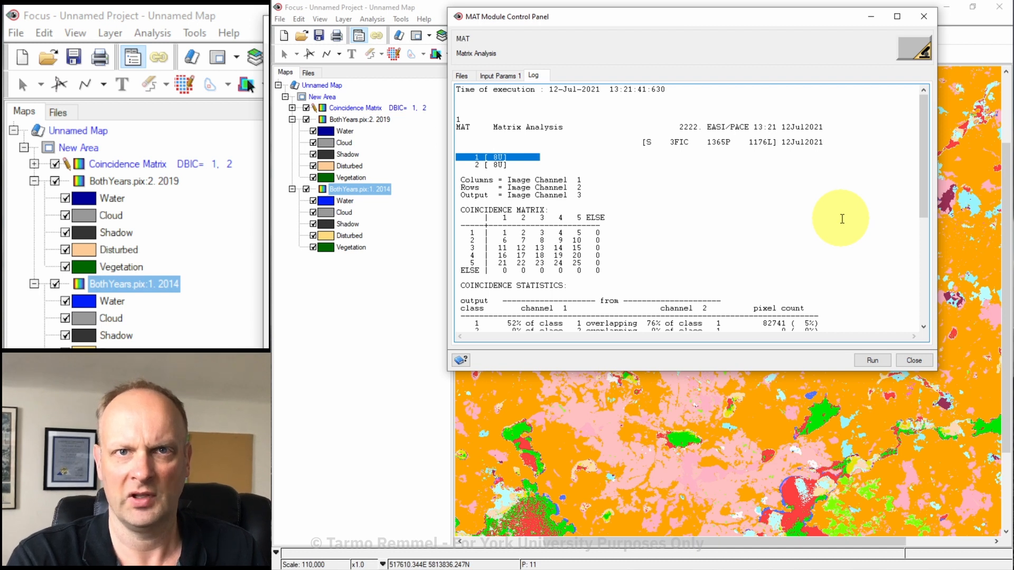
left_click(472, 168)
left_click_drag(472, 168, 526, 167)
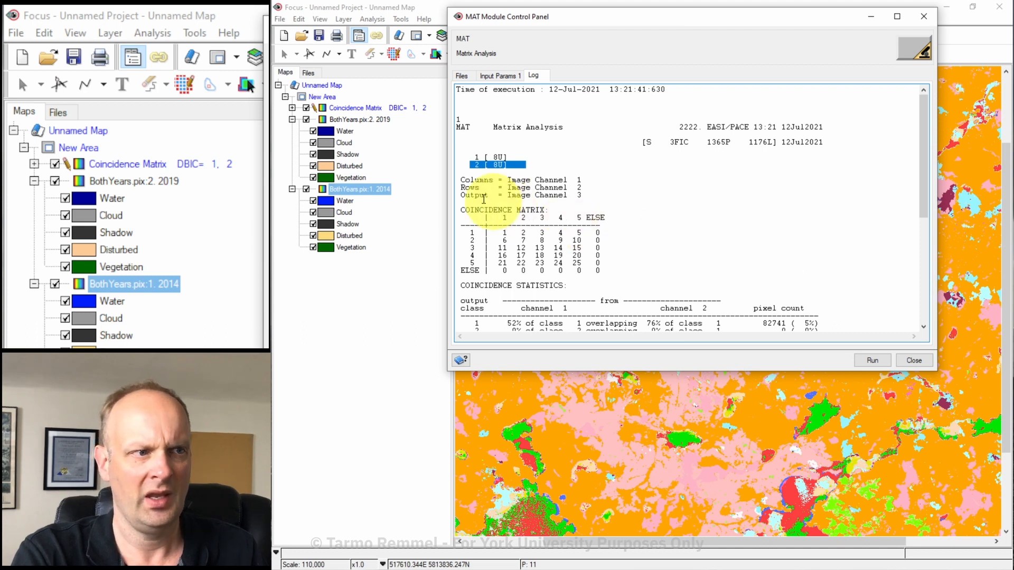
left_click_drag(461, 180, 596, 180)
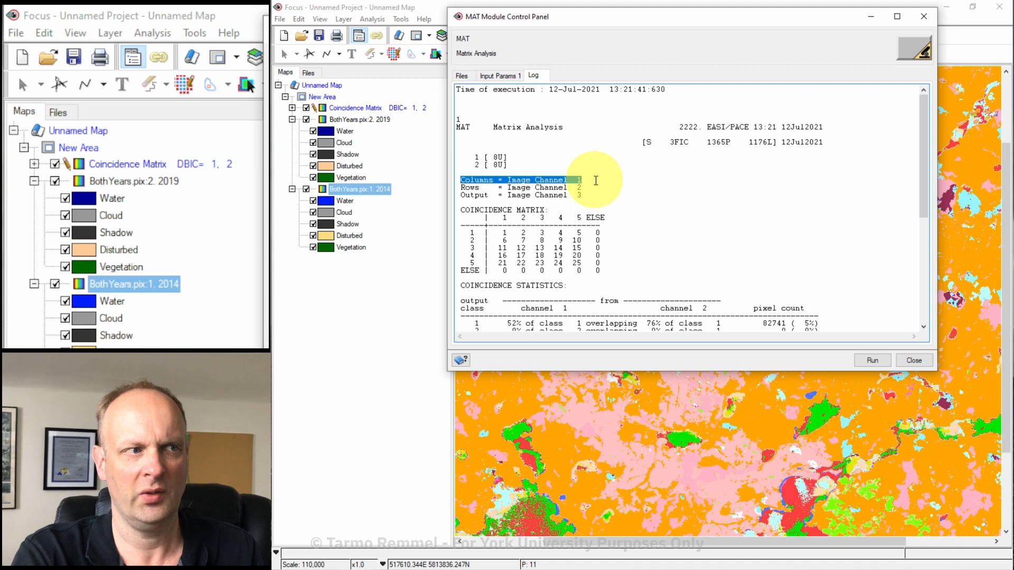
left_click_drag(464, 188, 624, 188)
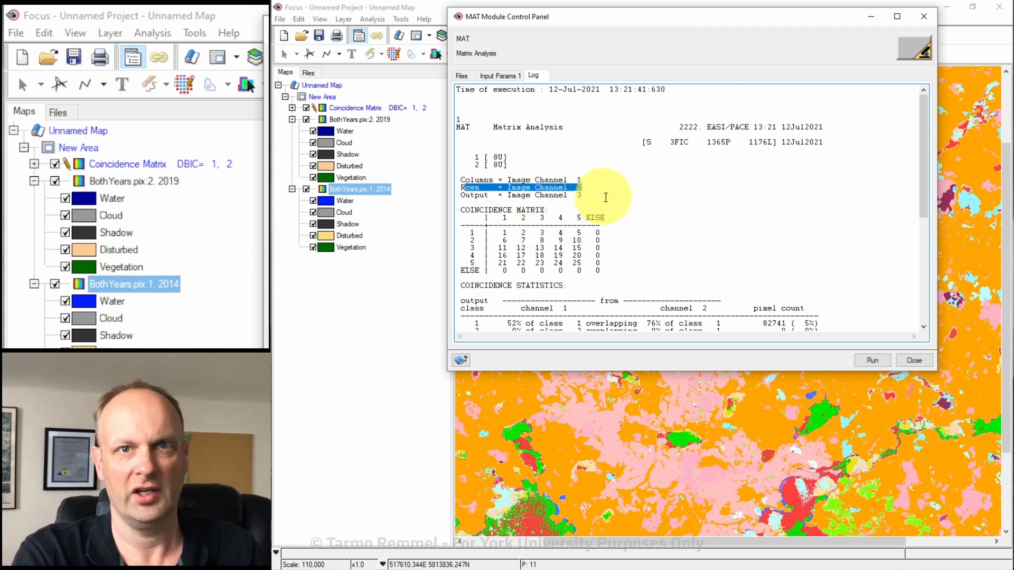
Step: Examine the coincidence matrix with its column classes and the coincidence statistics for all output classes in the MAT log
scroll(609, 203, "down", 1)
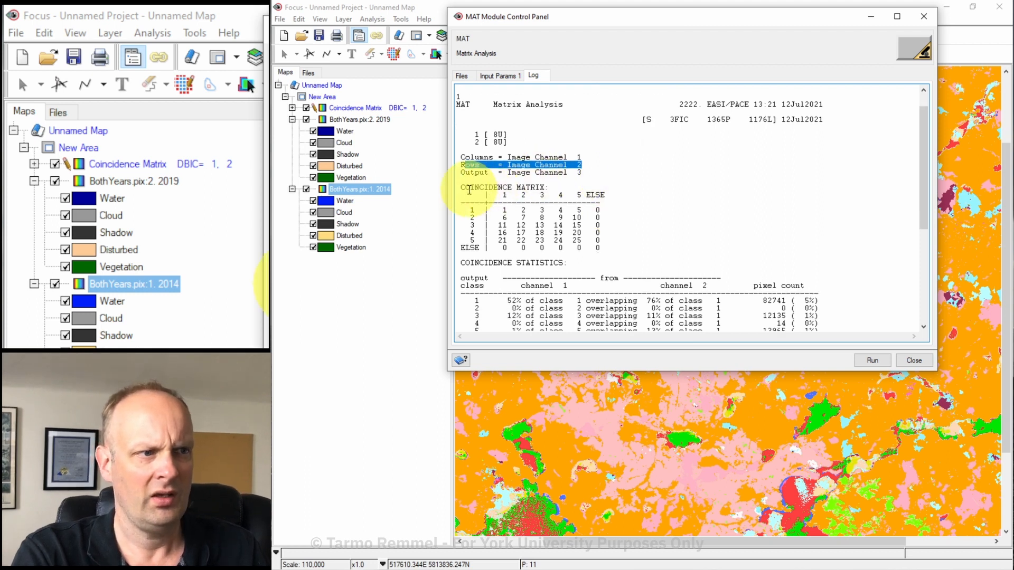
left_click_drag(460, 187, 674, 248)
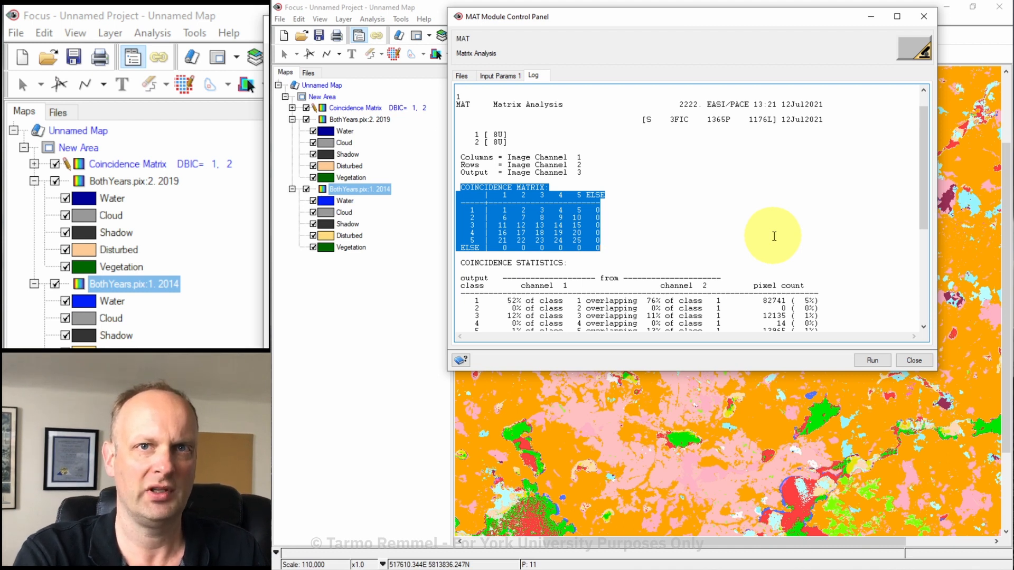
left_click(502, 194)
left_click_drag(502, 194, 581, 196)
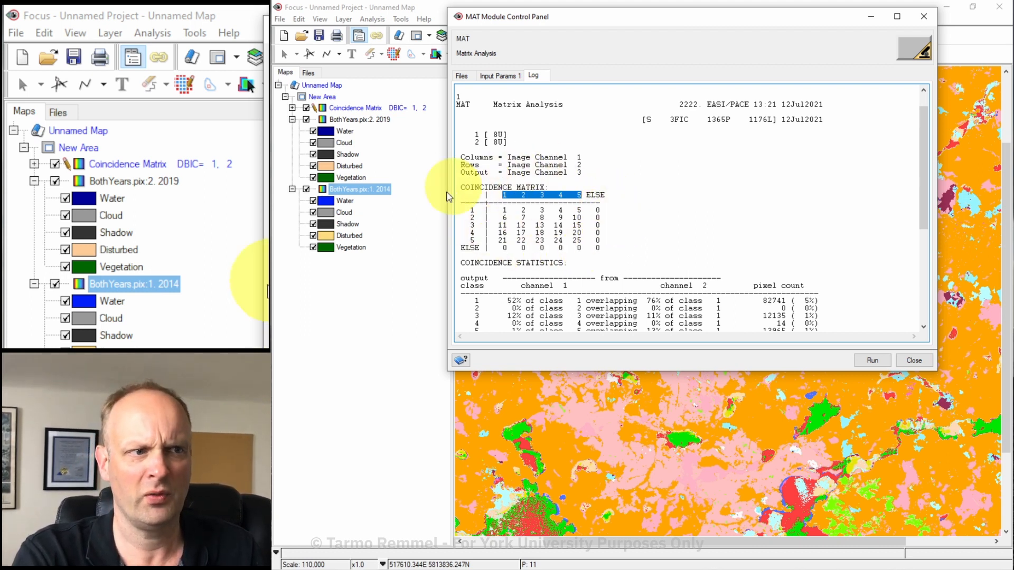
scroll(534, 200, "down", 6)
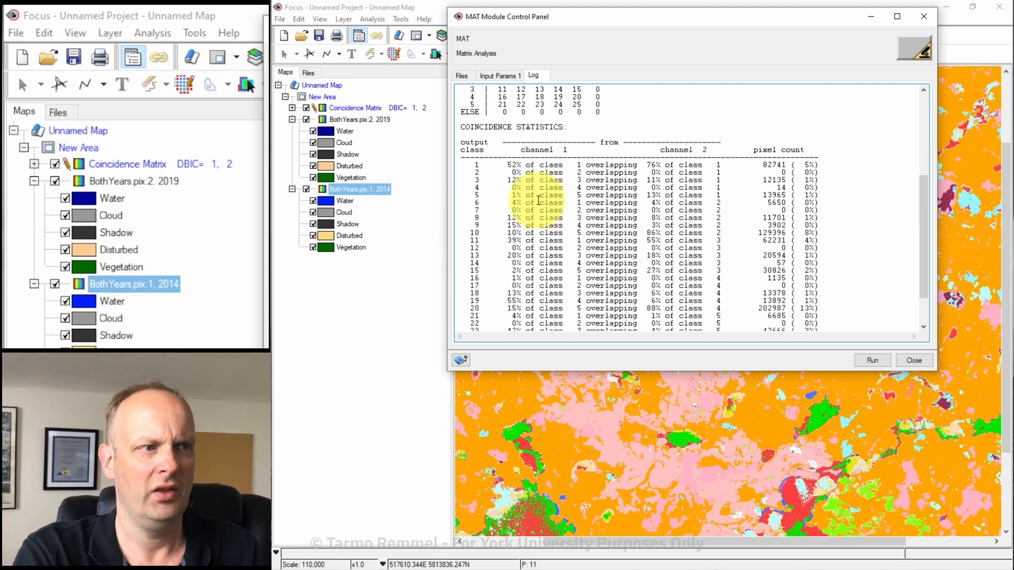
scroll(470, 154, "down", 1)
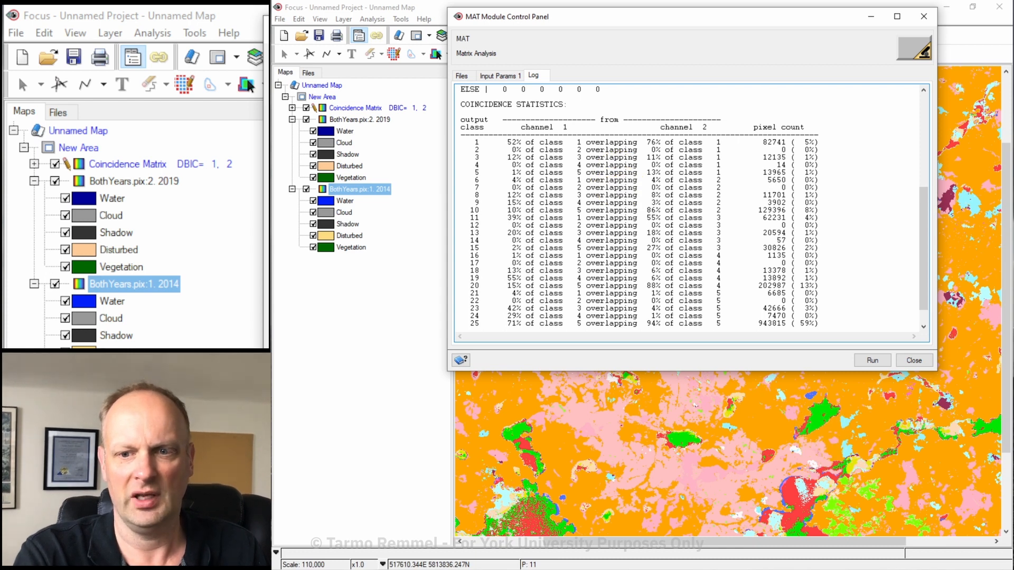
Step: Switch to the MAT Output.xlsx workbook in Excel and copy output class 1's pixel count, 82741, from the MAT log into D4 of the Blank sheet
key("alt+Tab")
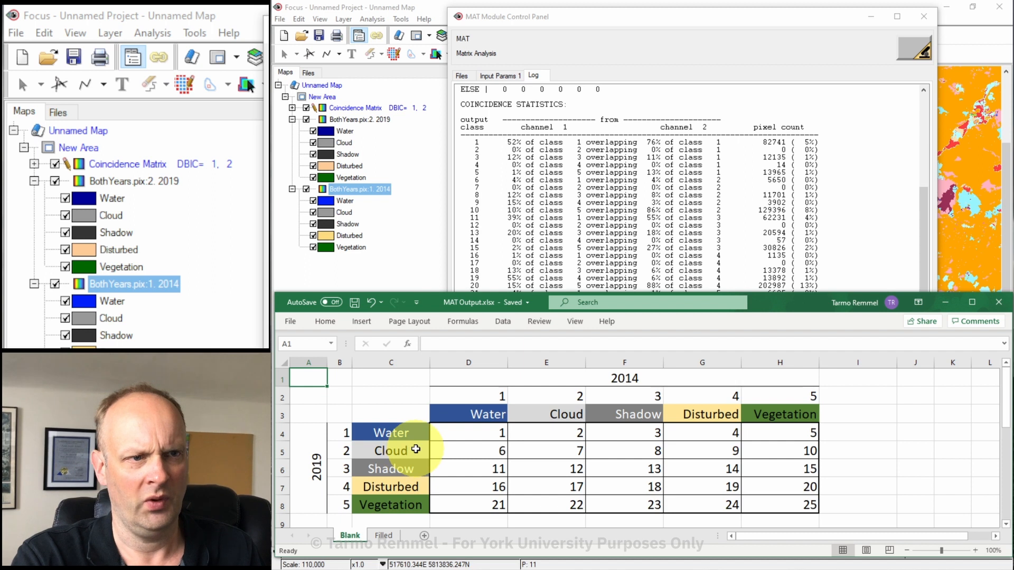
left_click(478, 142)
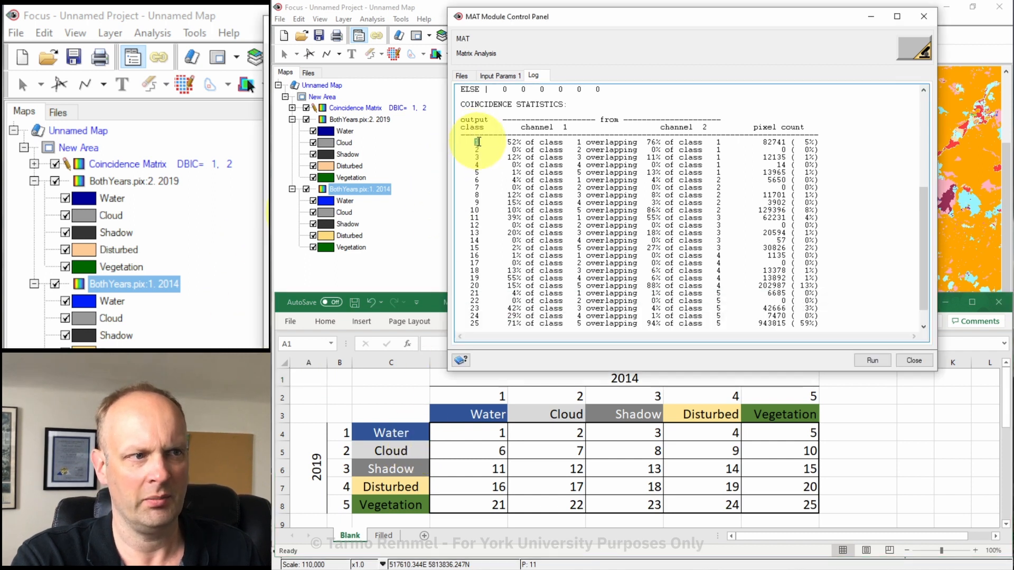
left_click(767, 142)
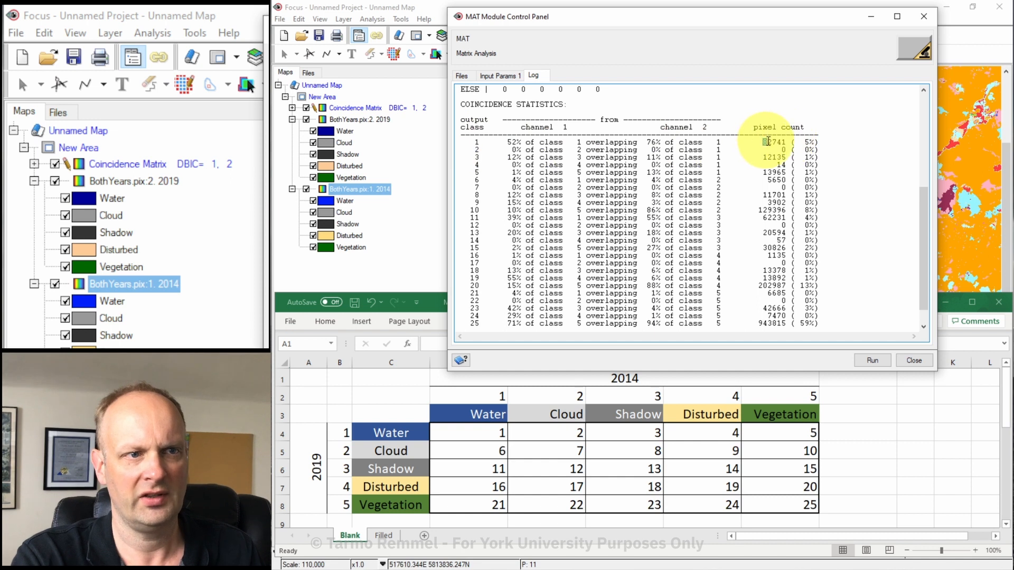
left_click_drag(768, 141, 786, 142)
key("ctrl+c")
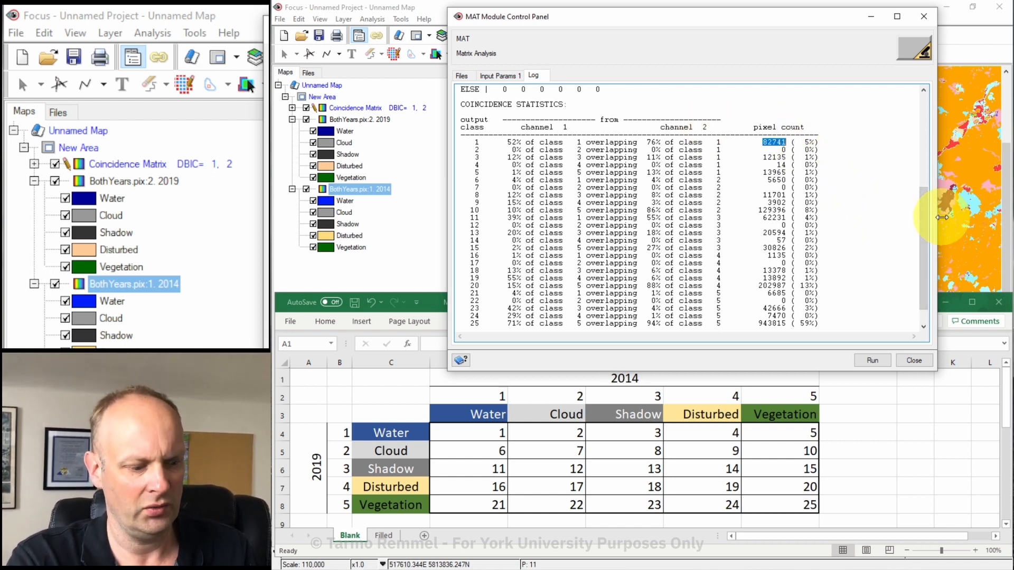
left_click(491, 434)
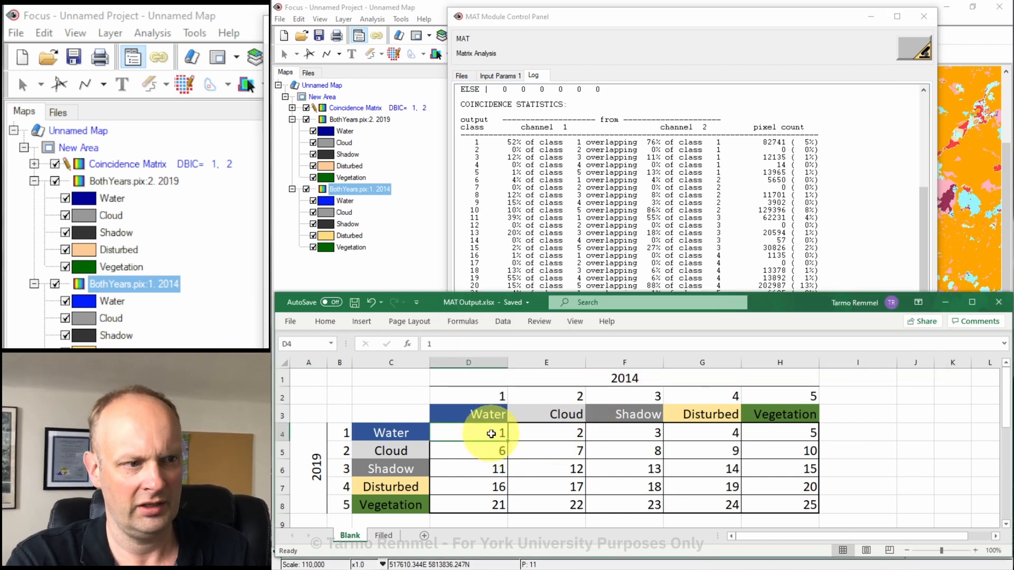
key("ctrl+v")
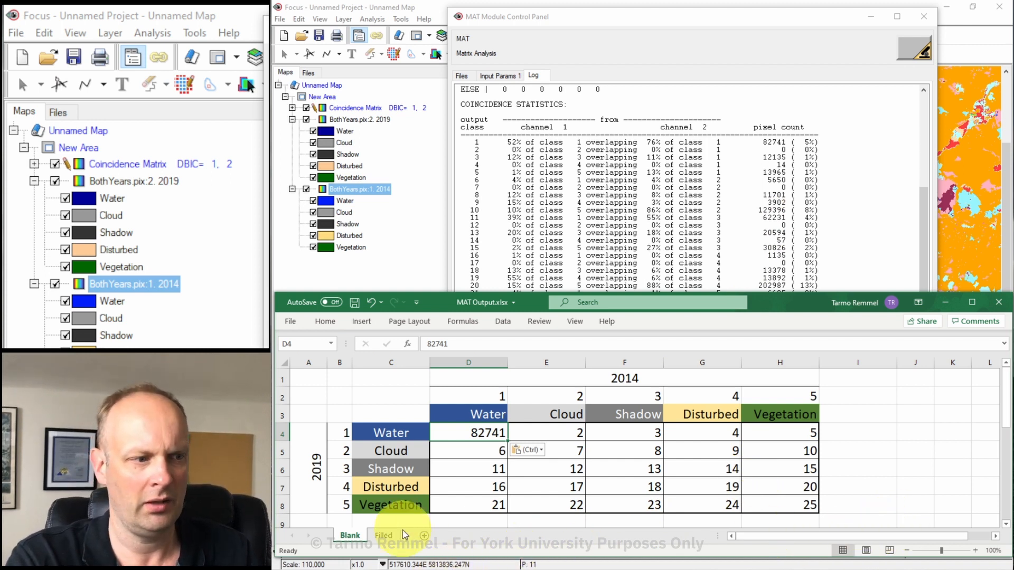
Step: Open the Filled sheet and examine the 5-by-5 matrix of pixel counts and the row sum formulas in I4 and I5
left_click(384, 536)
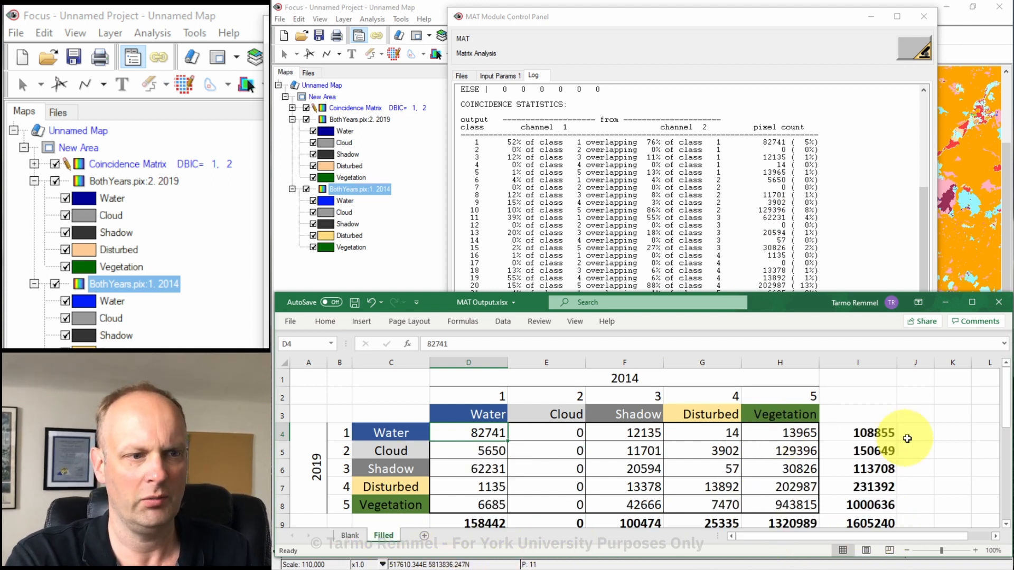
left_click_drag(500, 433, 792, 501)
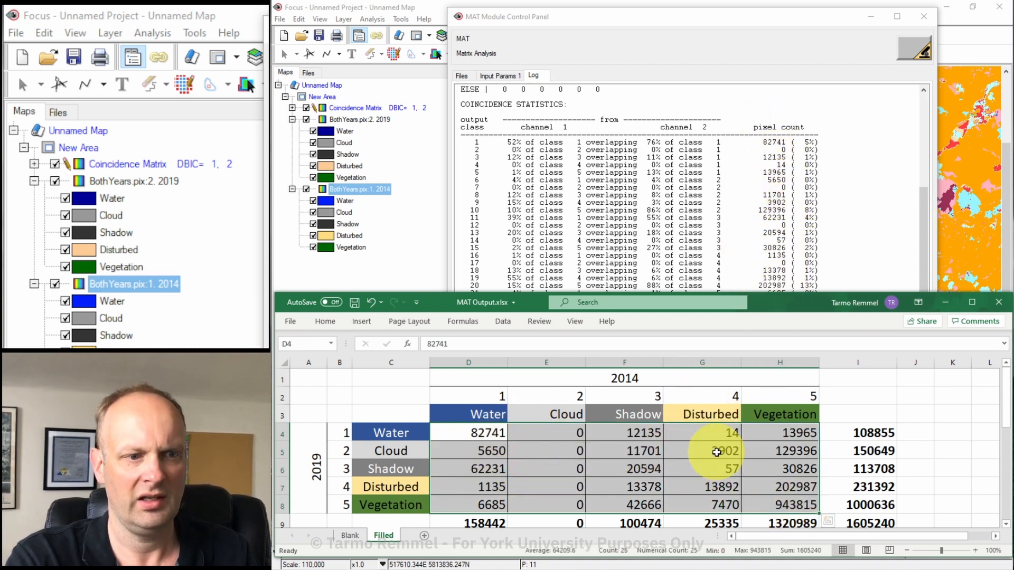
left_click(702, 452)
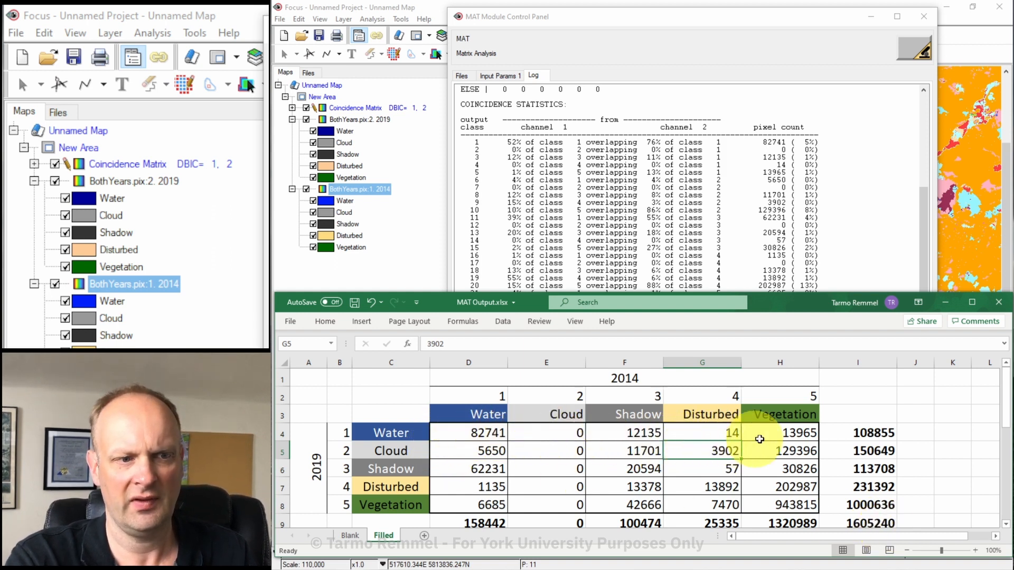
left_click(857, 432)
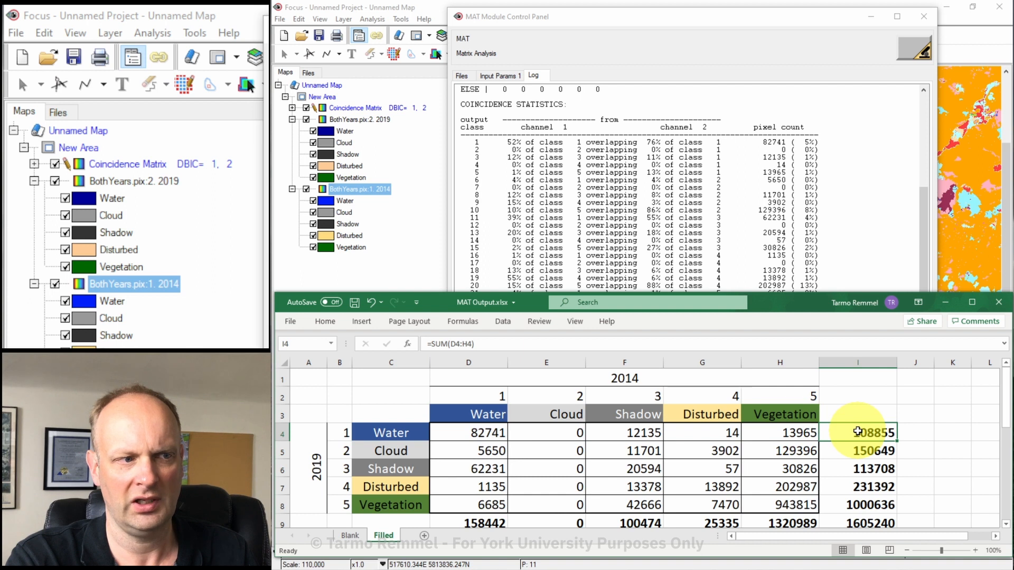
double_click(858, 431)
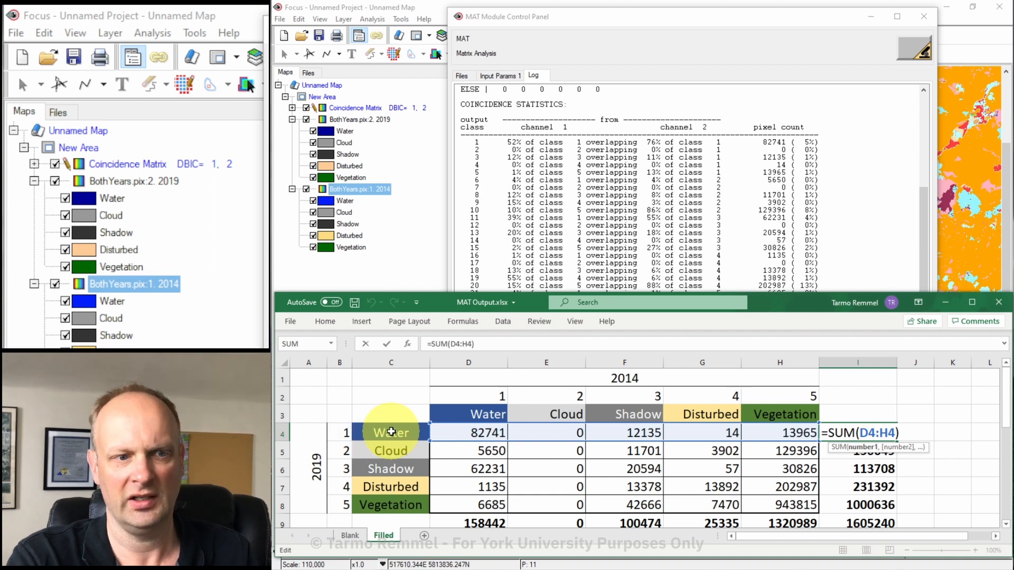
key("ctrl+Return")
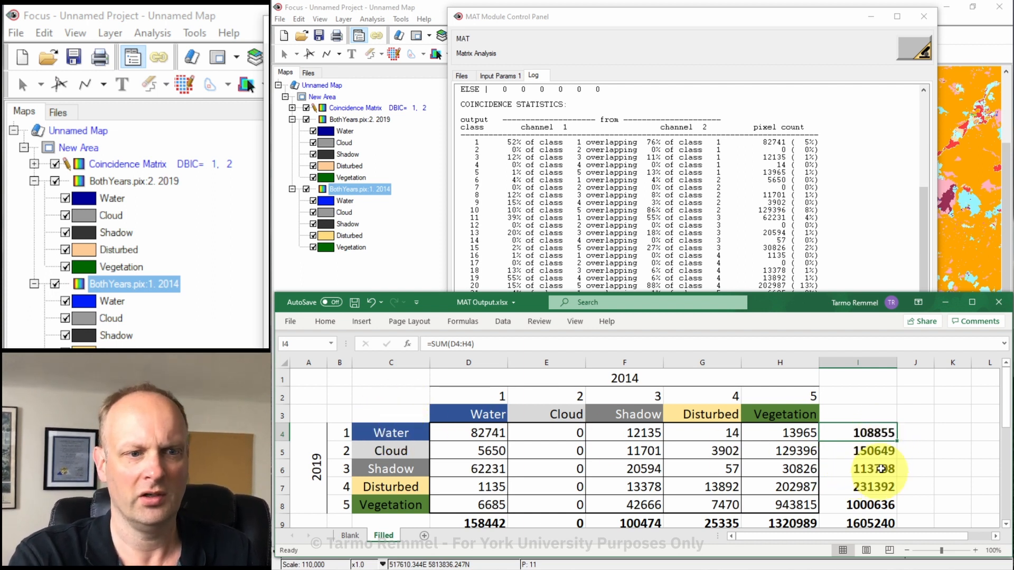
left_click(873, 450)
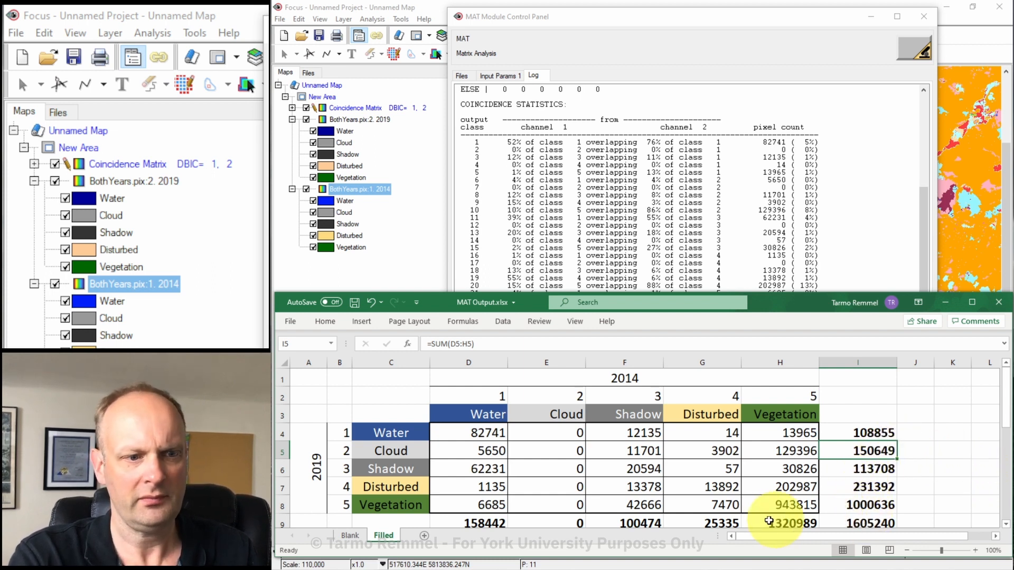
Step: Examine the column sums in D9:H9 and the grand total formula in I9
left_click_drag(482, 523, 765, 523)
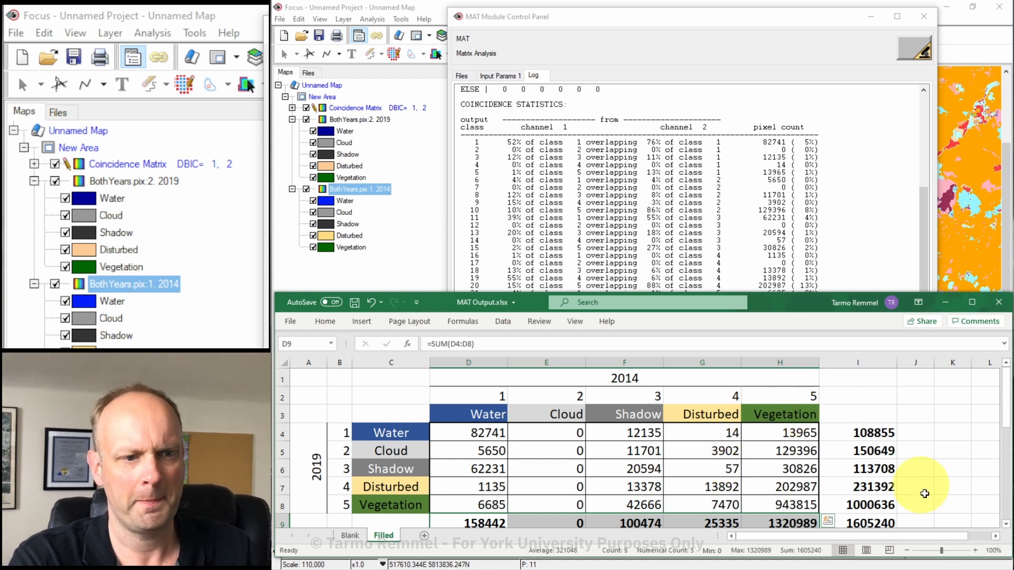
left_click(877, 523)
double_click(877, 523)
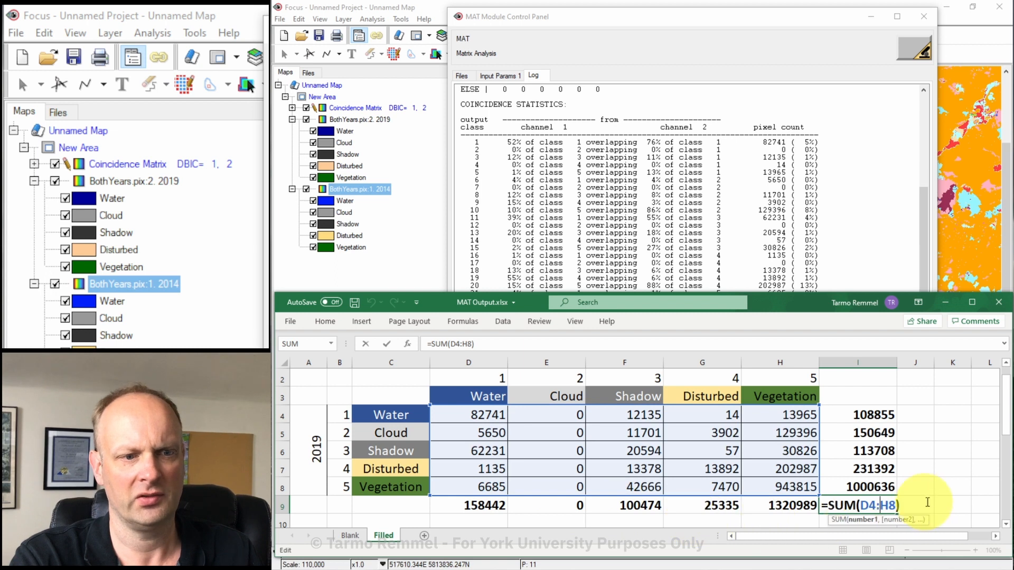
key("ctrl+Return")
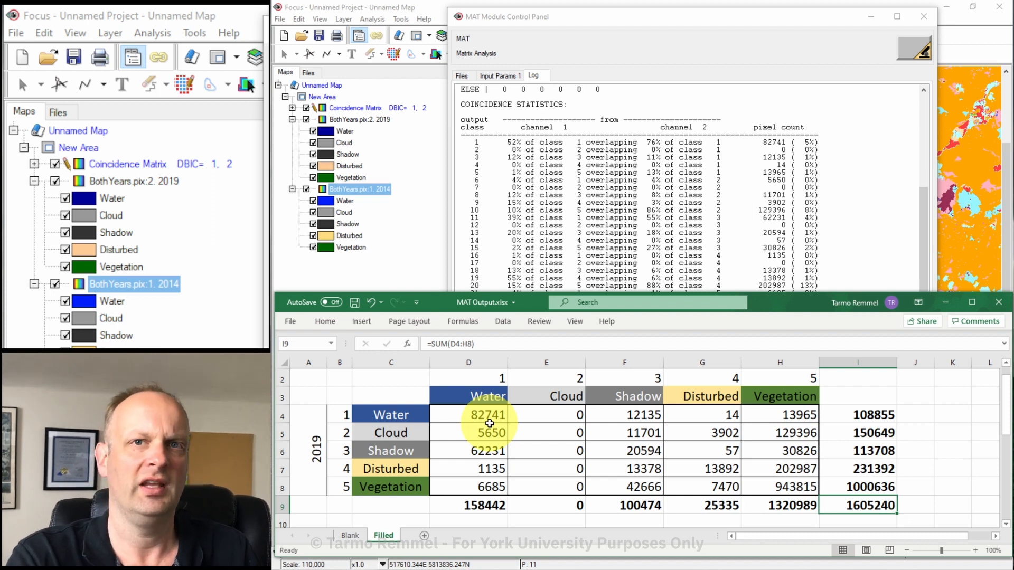
Step: Examine the Water-to-Water cell, the 2014 Vegetation heading and the counts in the 2019 Disturbed row D7:H7
left_click(476, 414)
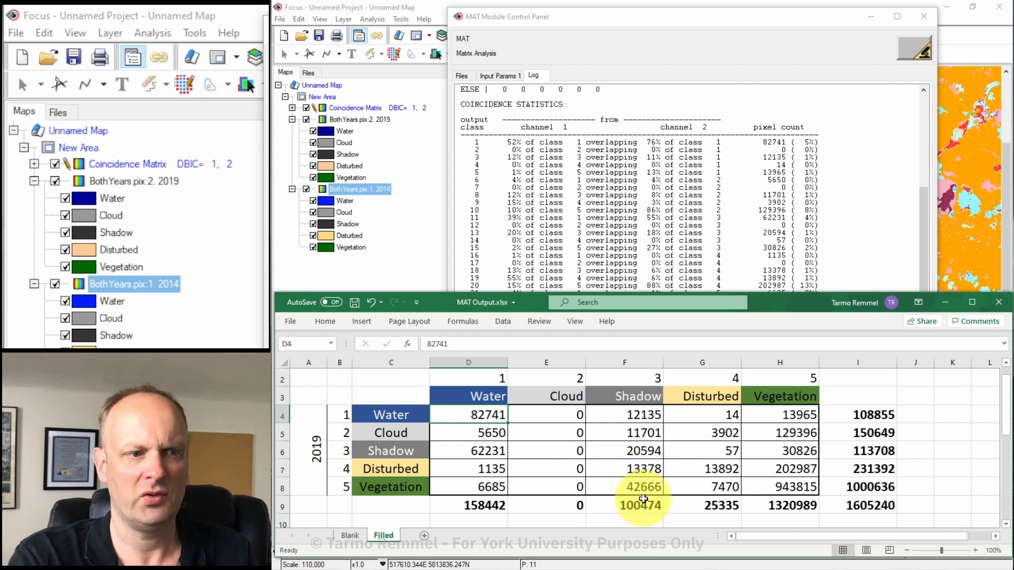
scroll(644, 496, "up", 1)
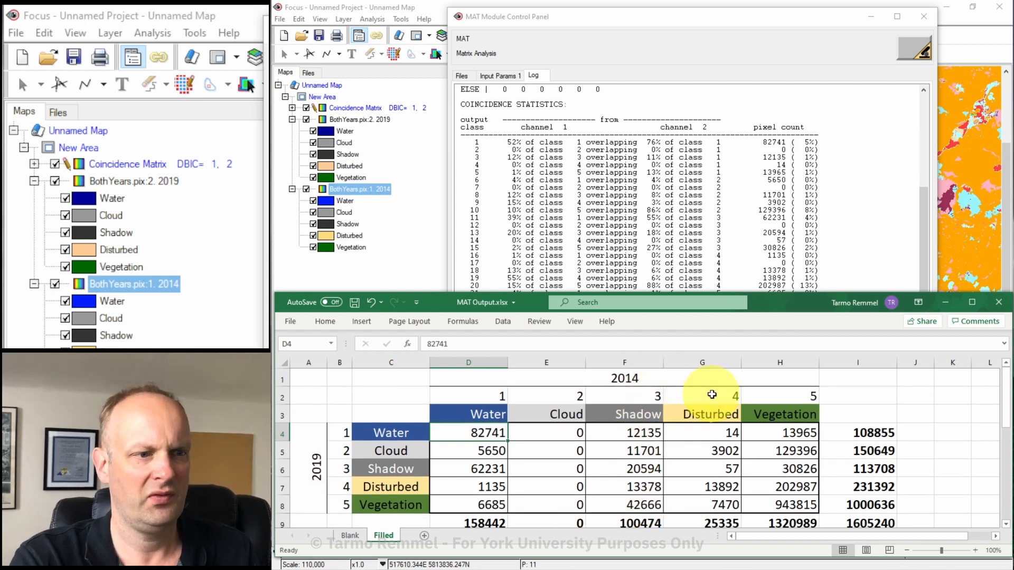
left_click(771, 413)
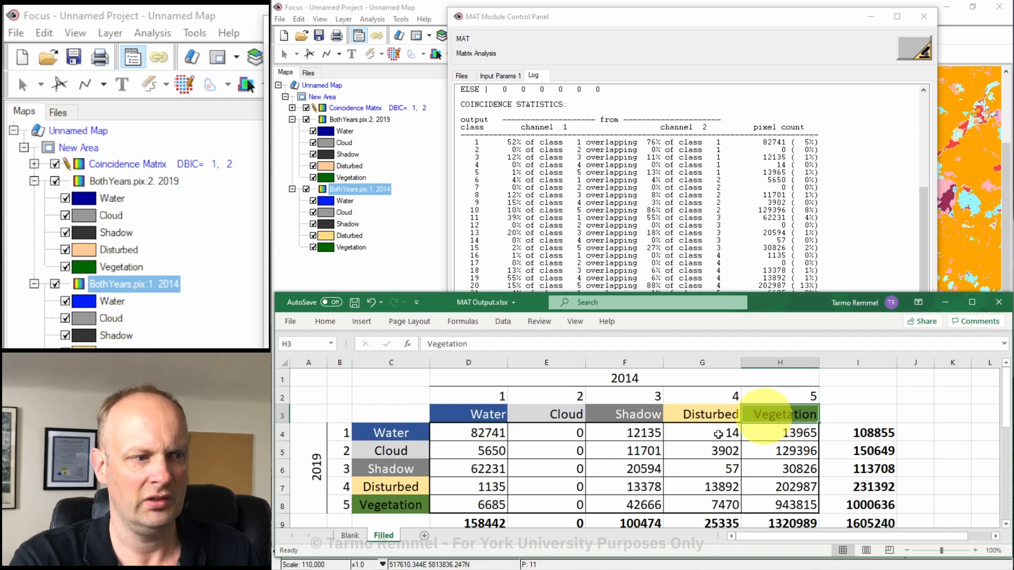
left_click_drag(491, 489, 799, 492)
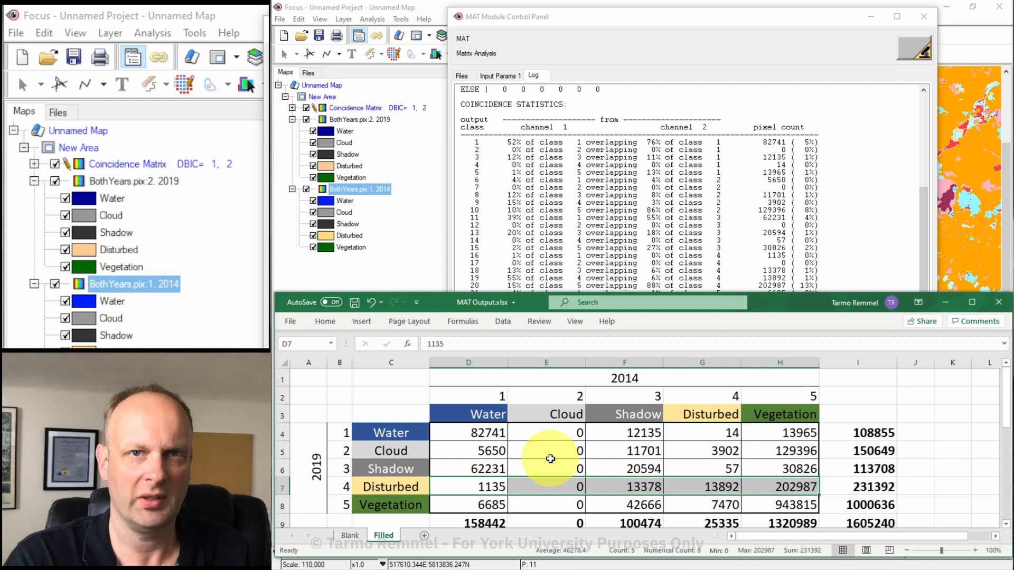
Step: Fill the matrix's diagonal cells D4, E5, F6, G7 and H8 with light orange
left_click(485, 436)
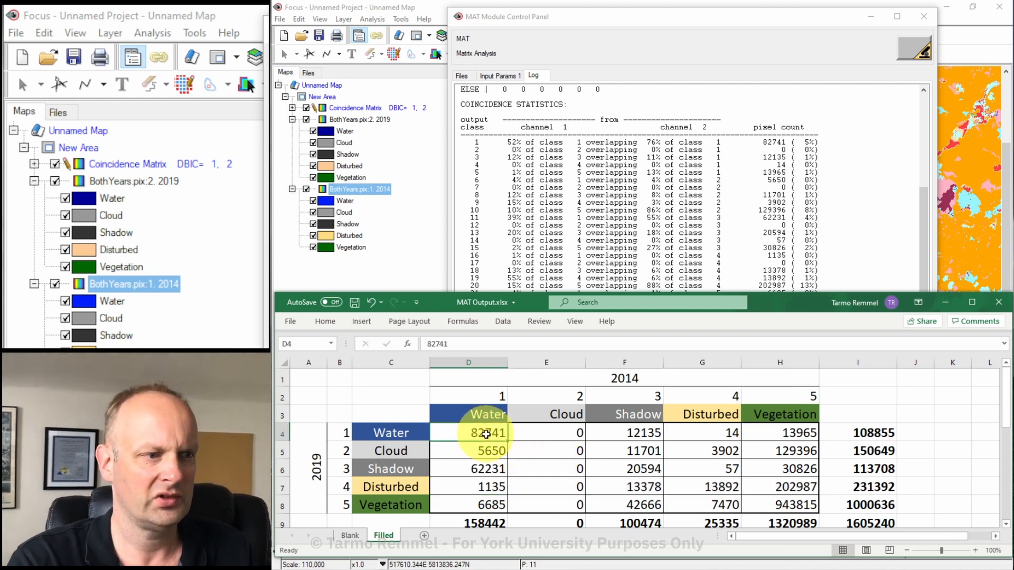
left_click(557, 451, "ctrl")
left_click(633, 469, "ctrl")
left_click(708, 487, "ctrl")
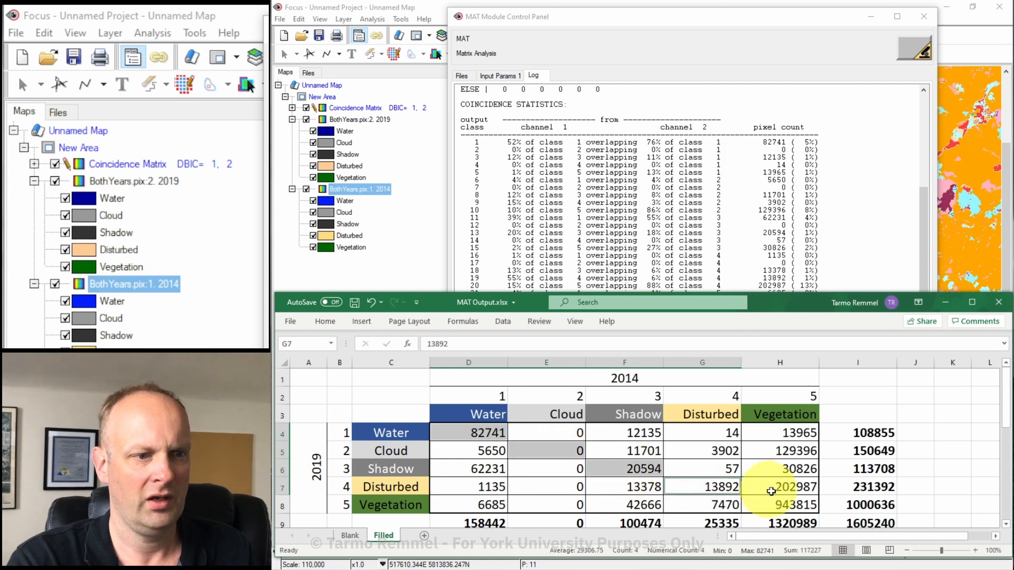
left_click(792, 505, "ctrl")
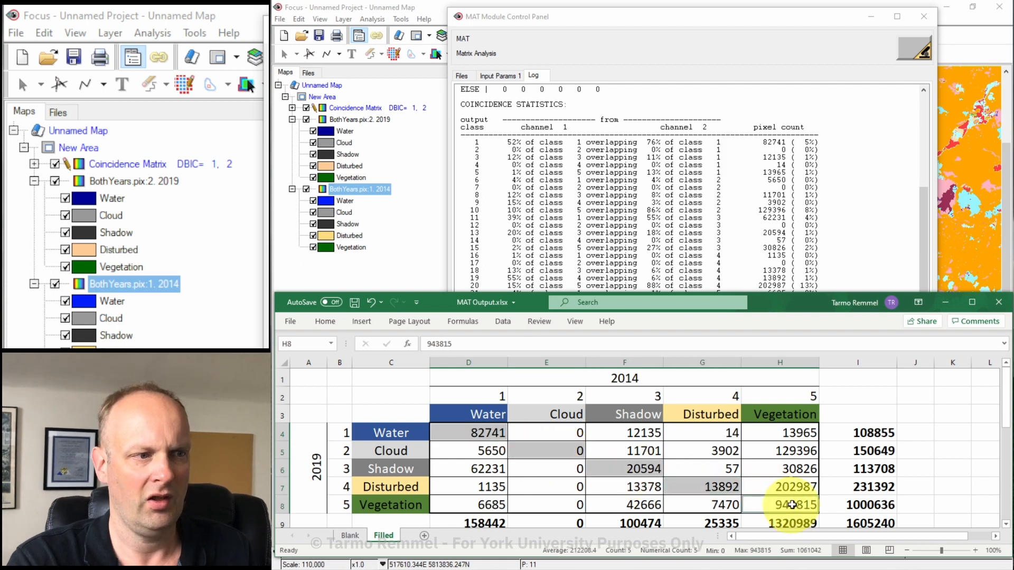
left_click(325, 321)
left_click(433, 362)
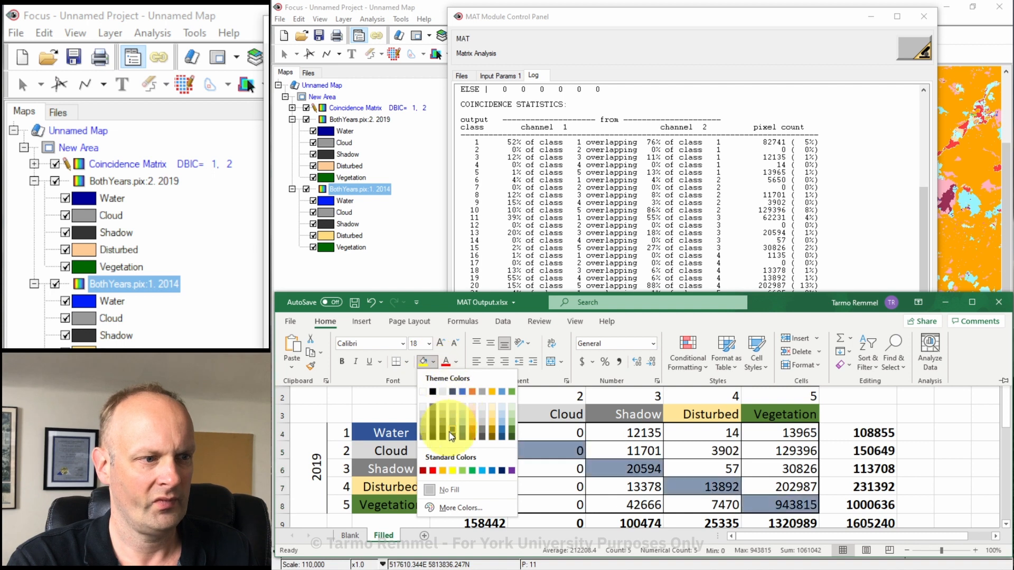
left_click(473, 421)
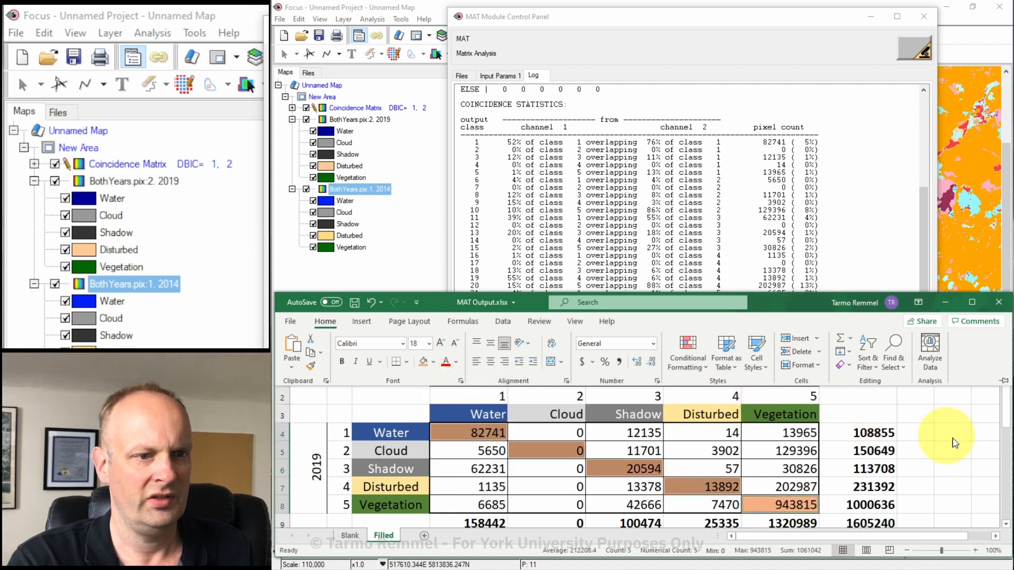
left_click(985, 465)
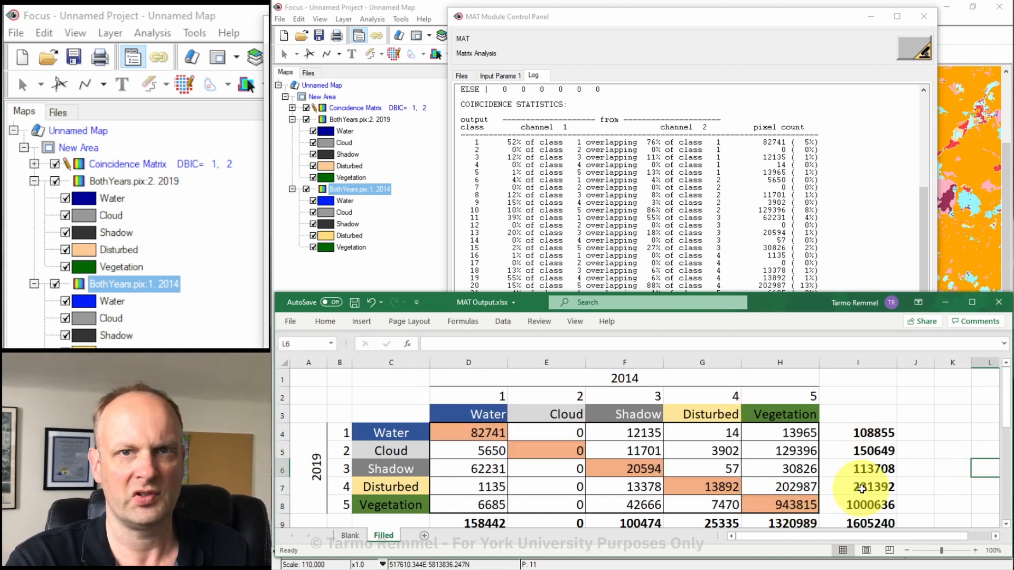
Step: Compare each 2014 class heading with its matching 2019 class heading, from Water through Vegetation, ending at diagonal cell H8
left_click(464, 414)
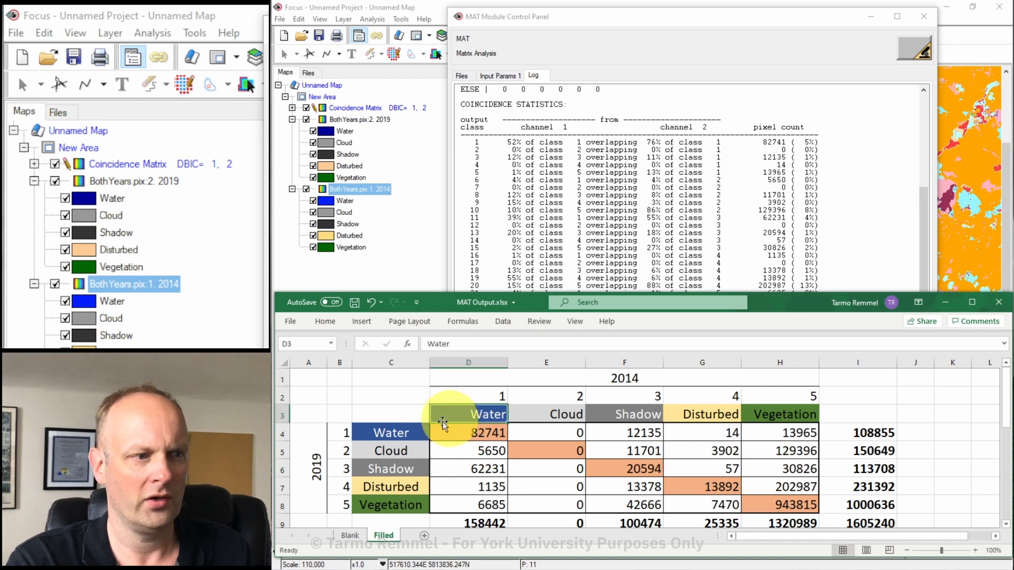
left_click(416, 432)
left_click(546, 412)
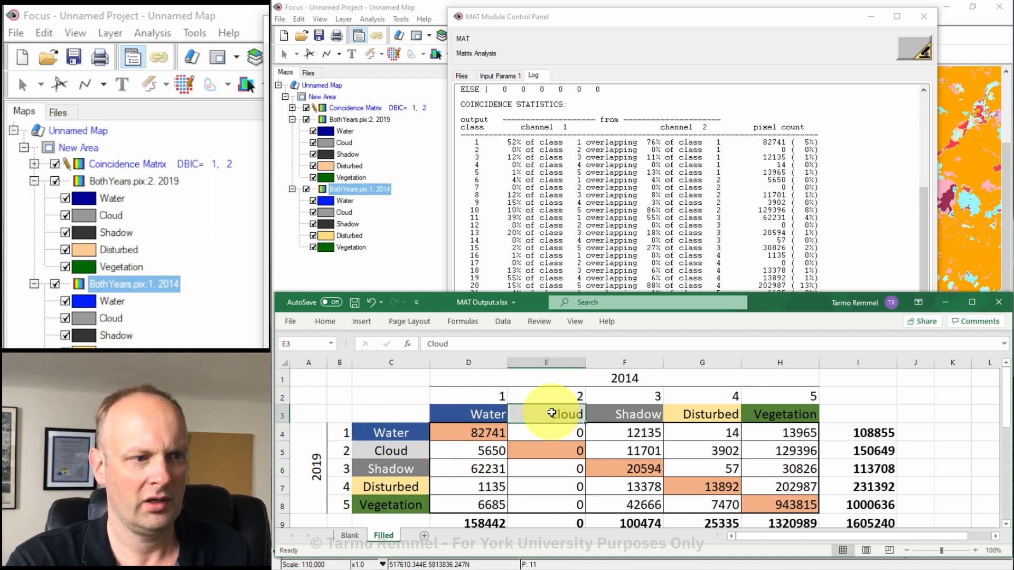
left_click(423, 451)
left_click(624, 414)
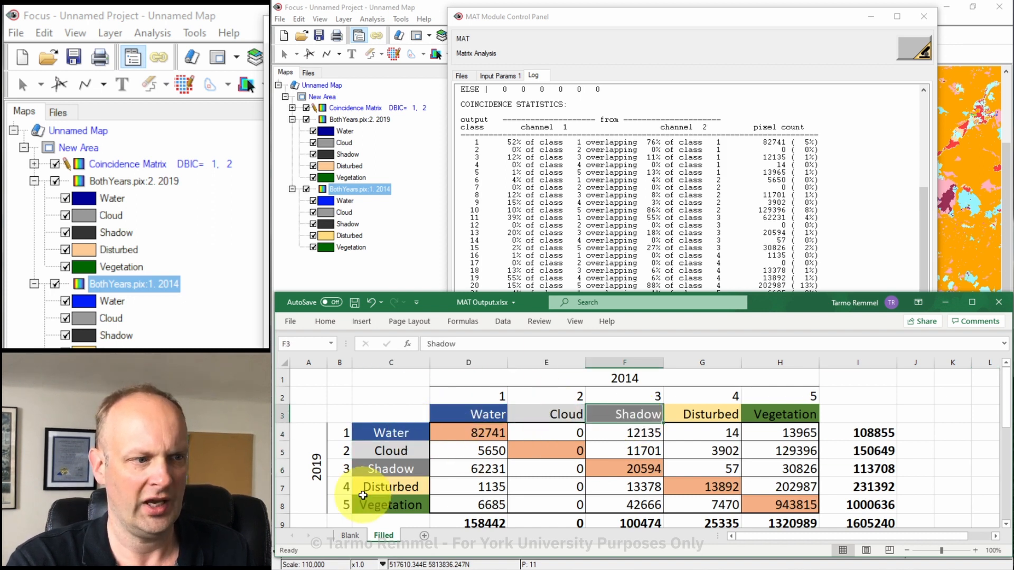
left_click(398, 468)
left_click(702, 414)
left_click(393, 486)
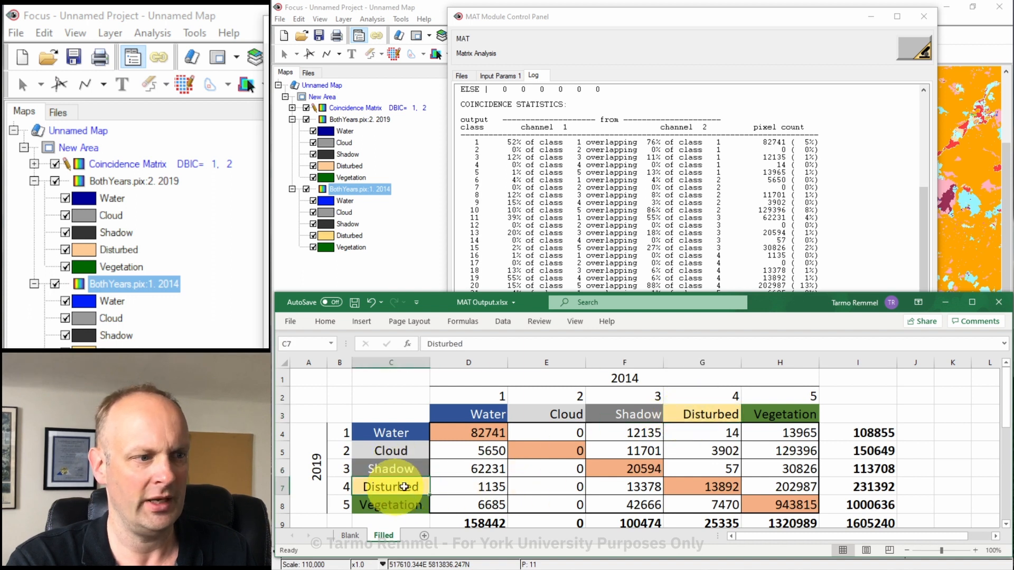
left_click(782, 415)
left_click(402, 509)
left_click(759, 506)
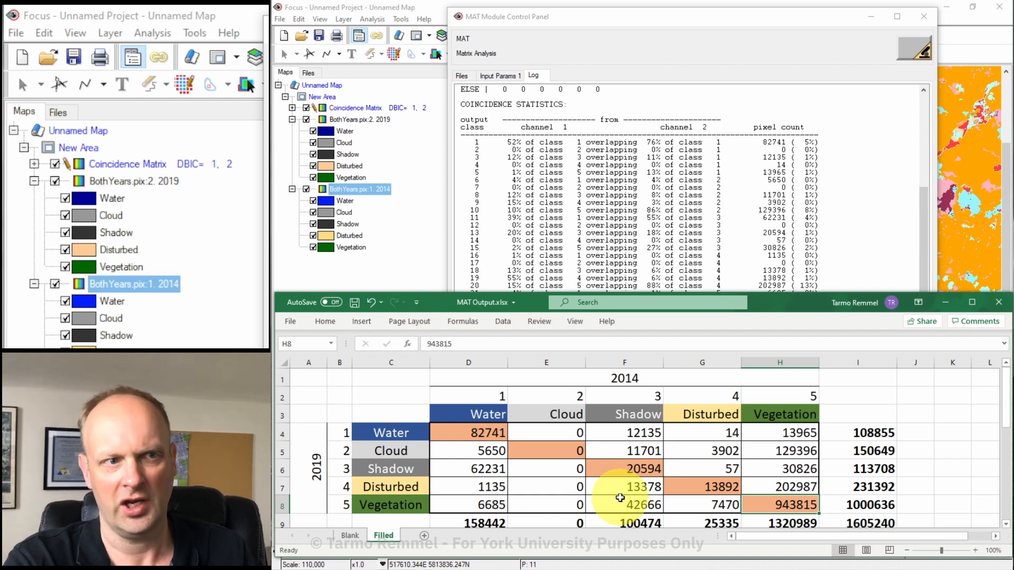
Step: Minimize the MAT window, return to Focus and expand the Coincidence Matrix layer to examine its class colours
left_click(871, 16)
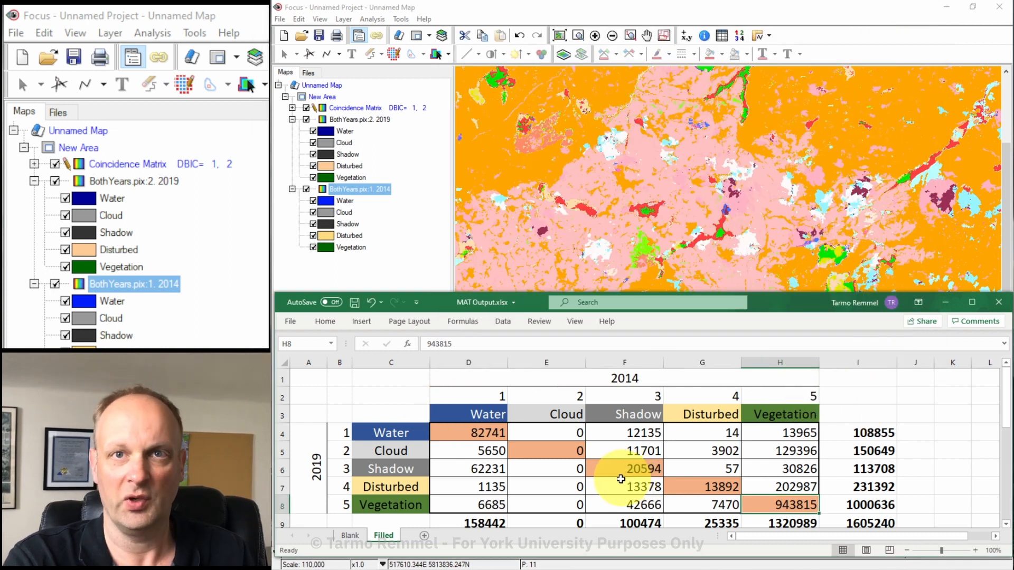
left_click(291, 108)
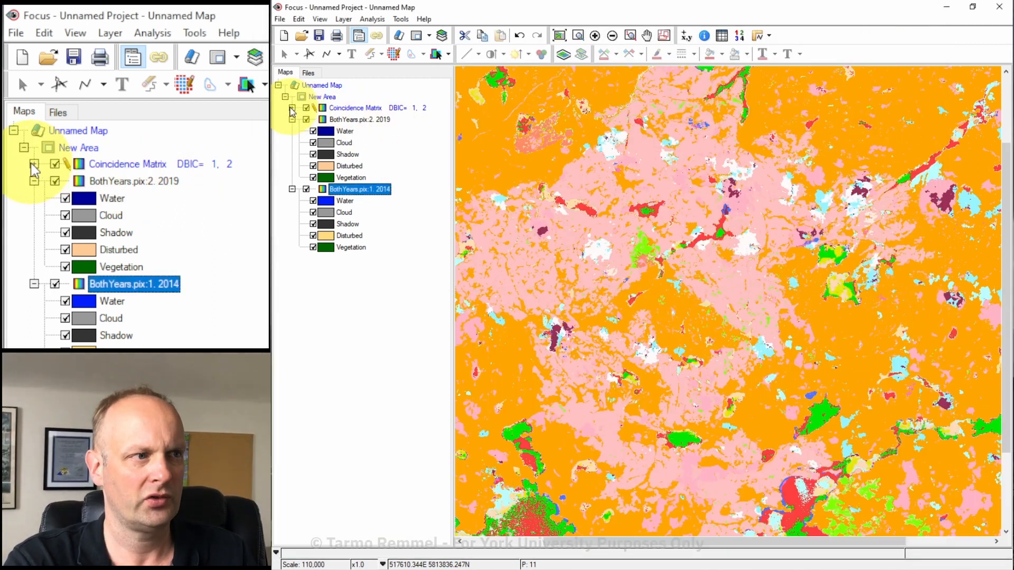
left_click(292, 109)
scroll(369, 412, "down", 1)
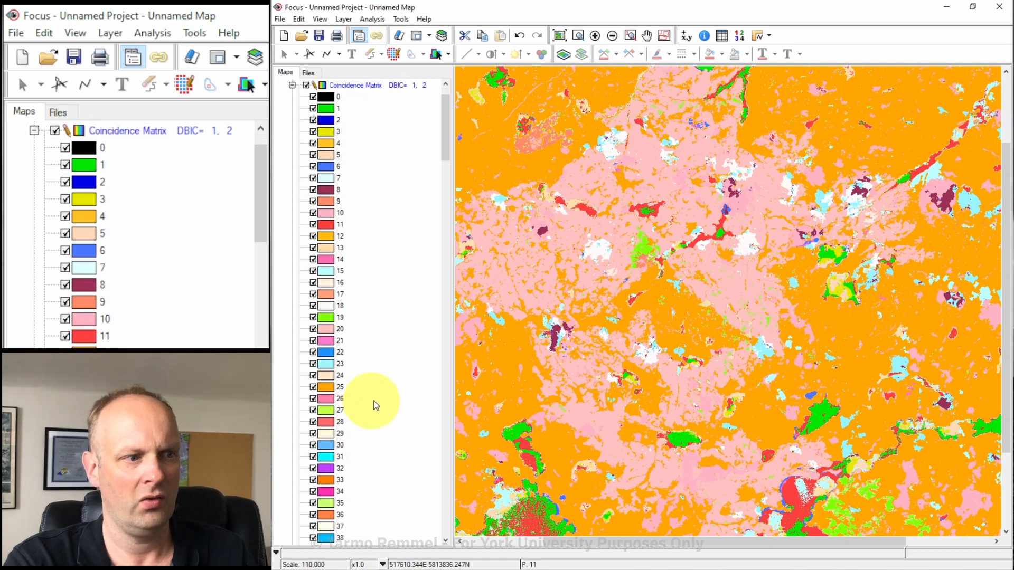
left_click_drag(445, 140, 467, 108)
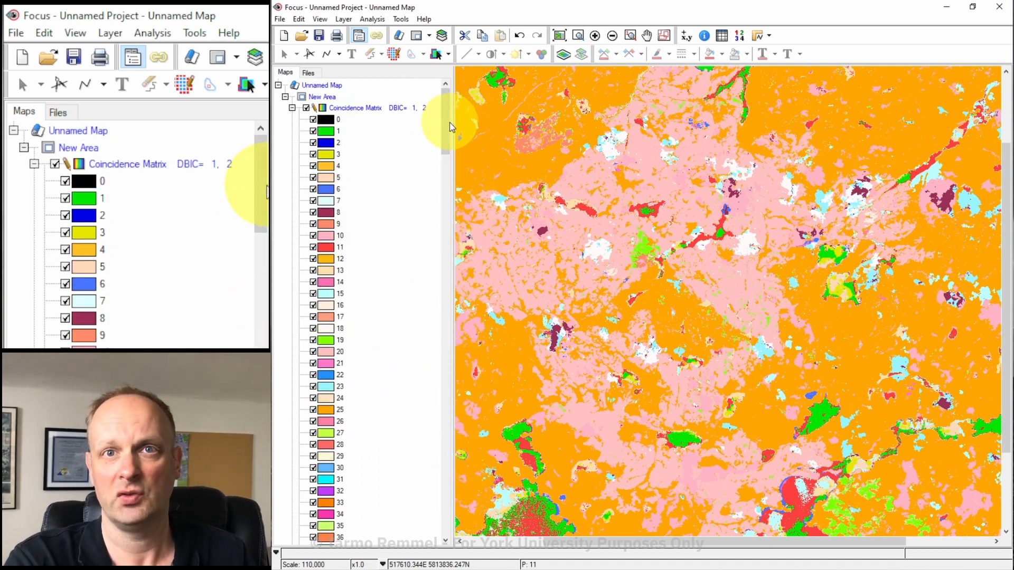
Step: Open the Coincidence Matrix layer's pseudocolor table for editing and delete the entry for value 0
right_click(353, 109)
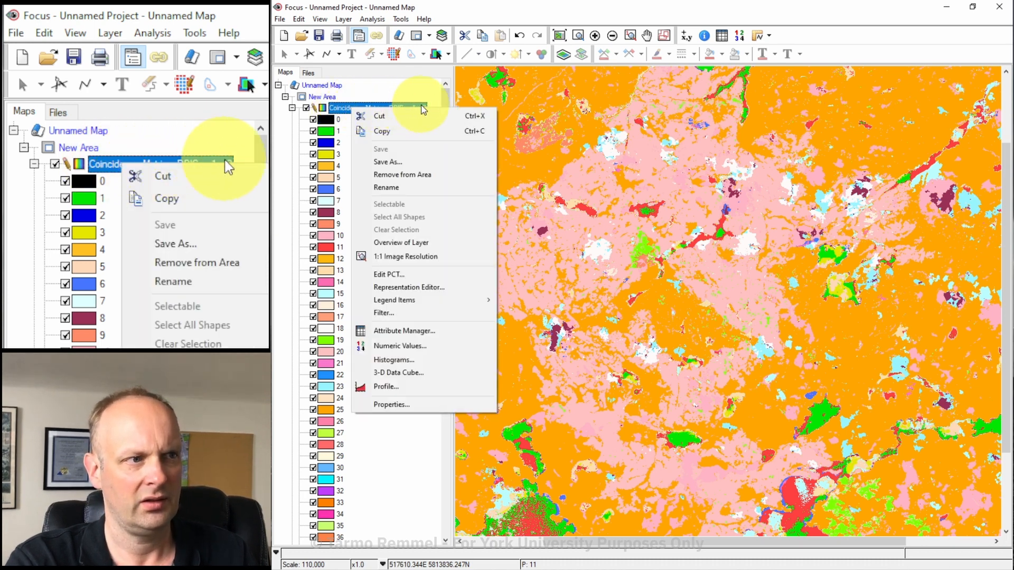
left_click(388, 274)
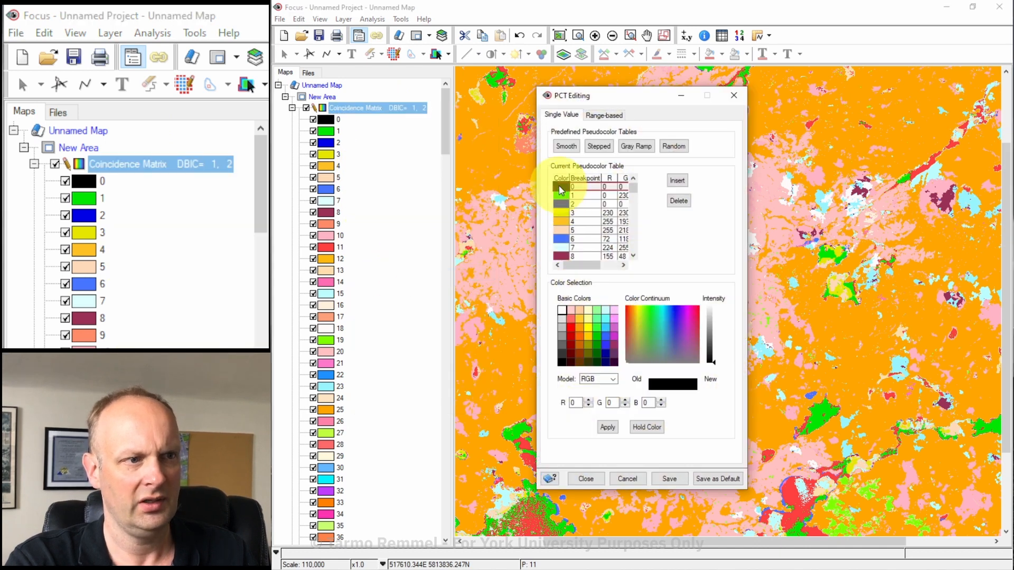
left_click(678, 200)
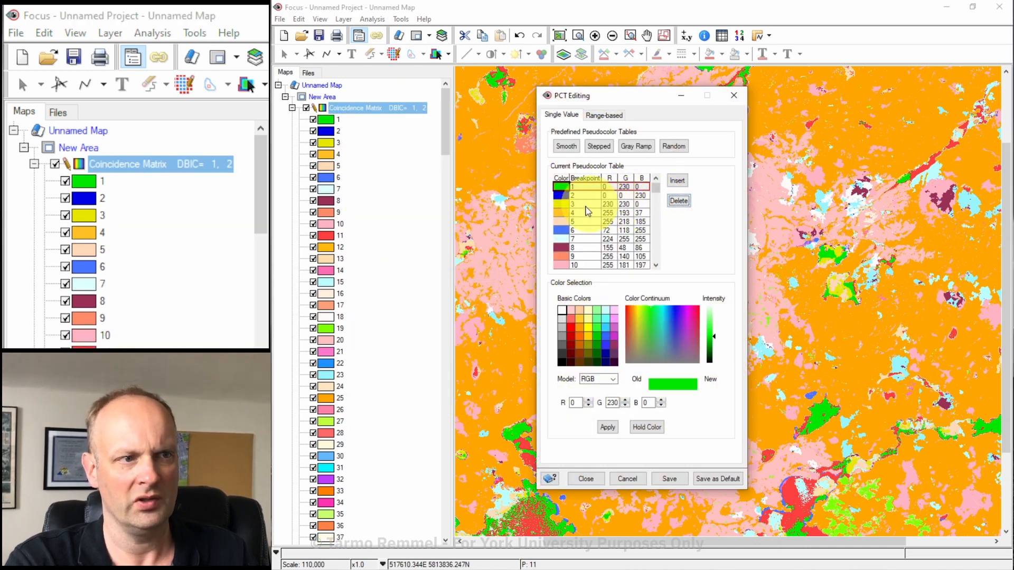
Step: Delete entries 26 through 255 from the pseudocolor table and close the PCT editor
scroll(578, 232, "down", 2)
scroll(575, 251, "down", 4)
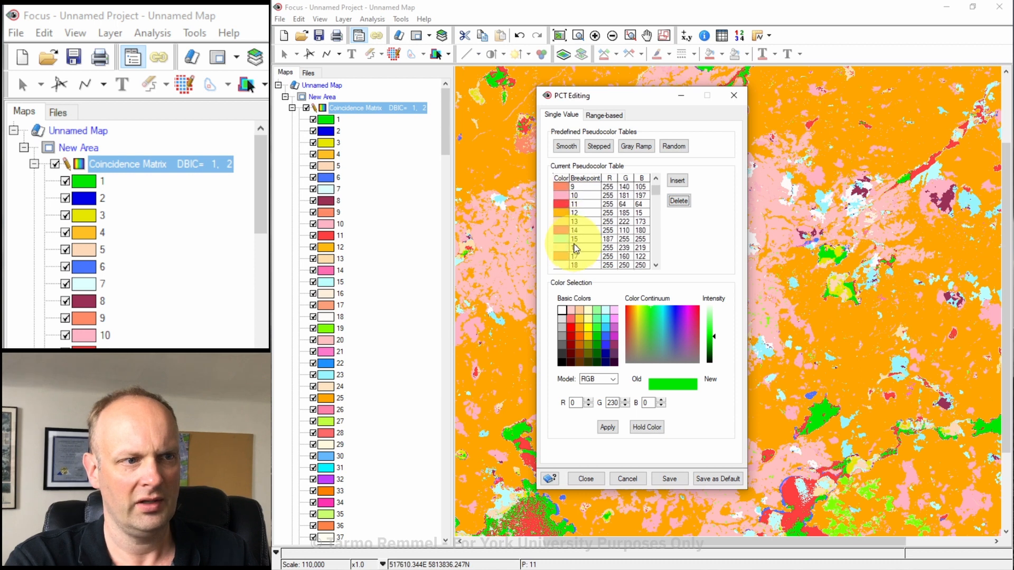
scroll(577, 249, "down", 3)
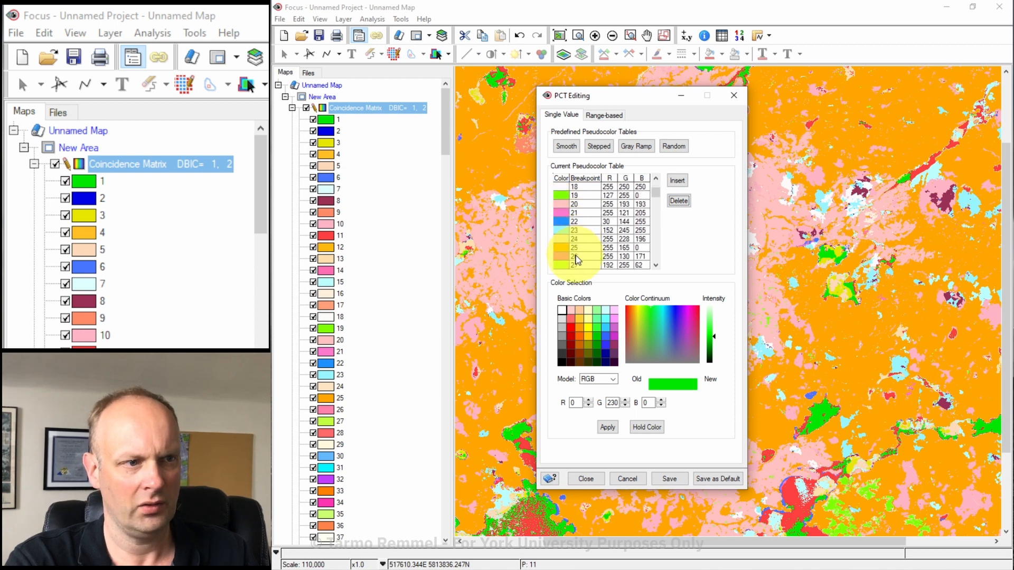
left_click(564, 257)
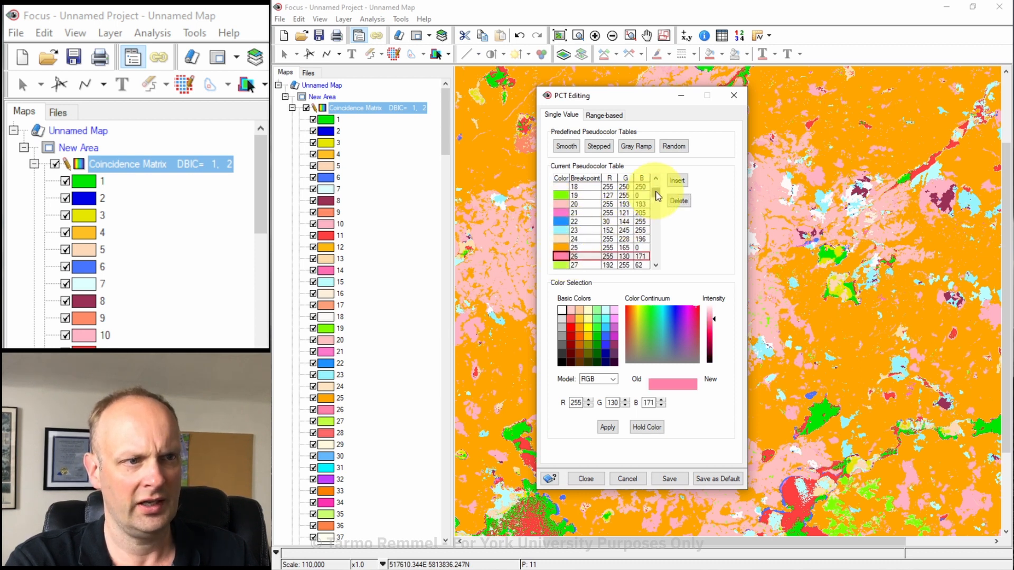
left_click_drag(657, 196, 672, 272)
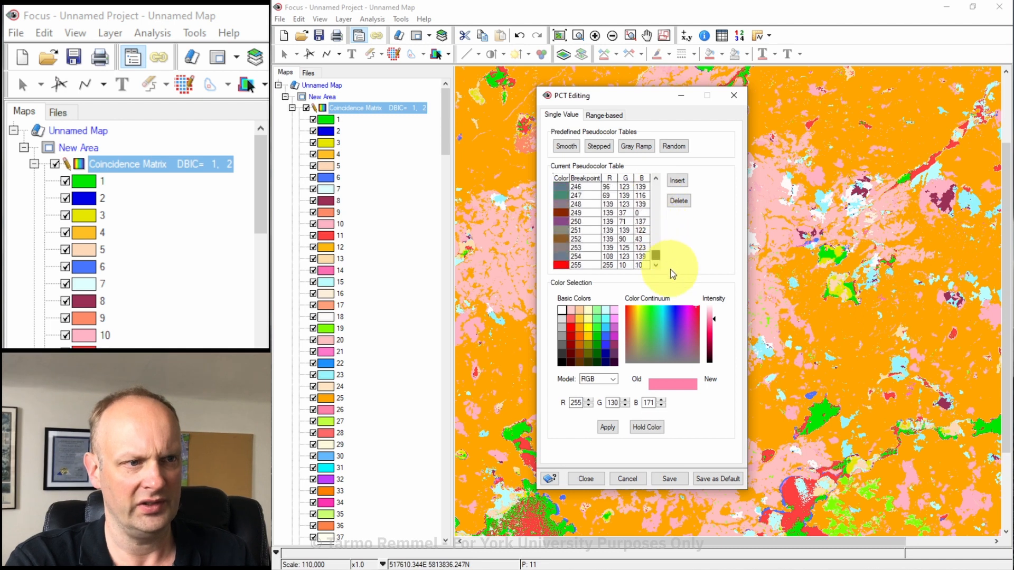
left_click(568, 267)
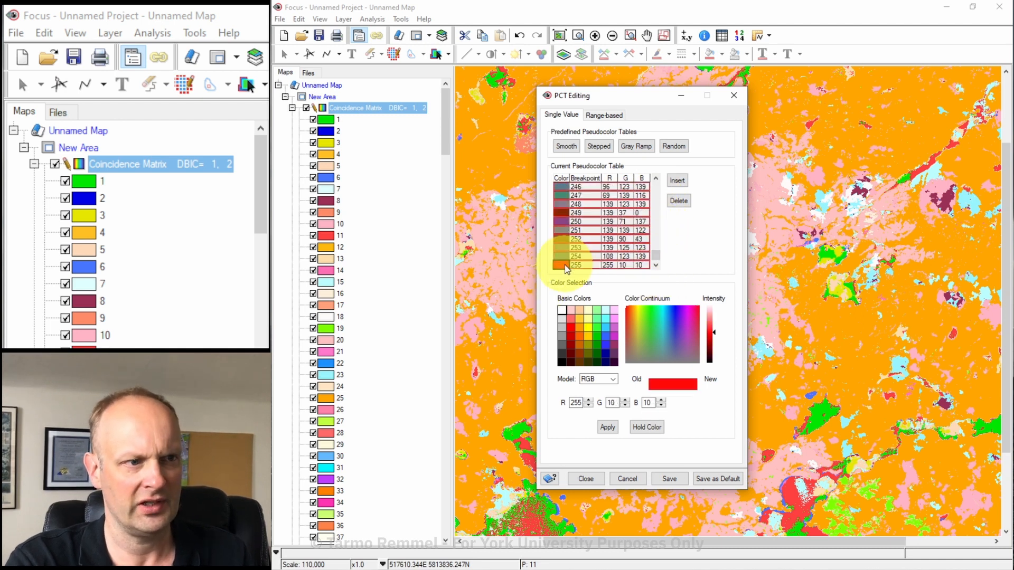
left_click(677, 201)
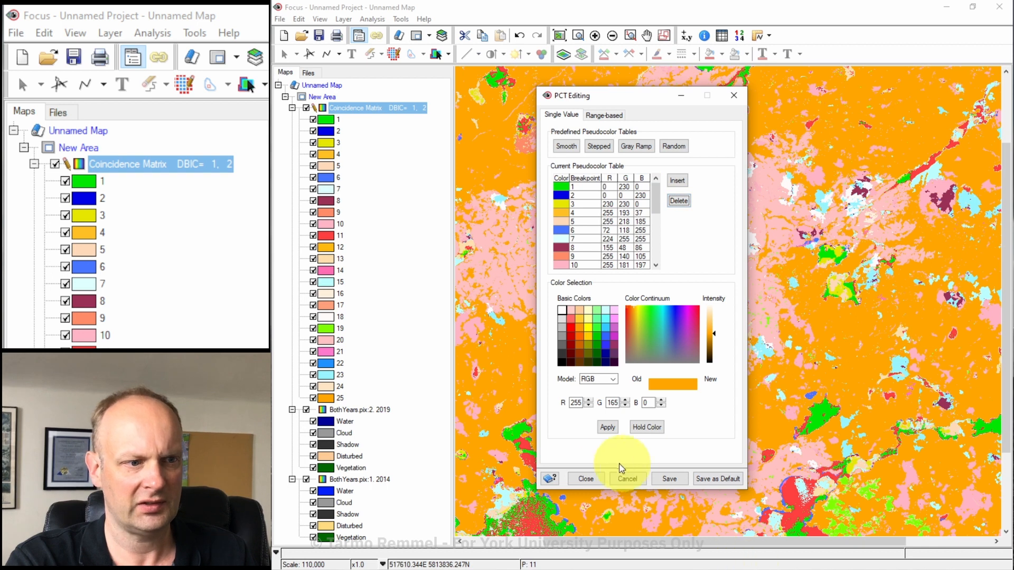
left_click(587, 479)
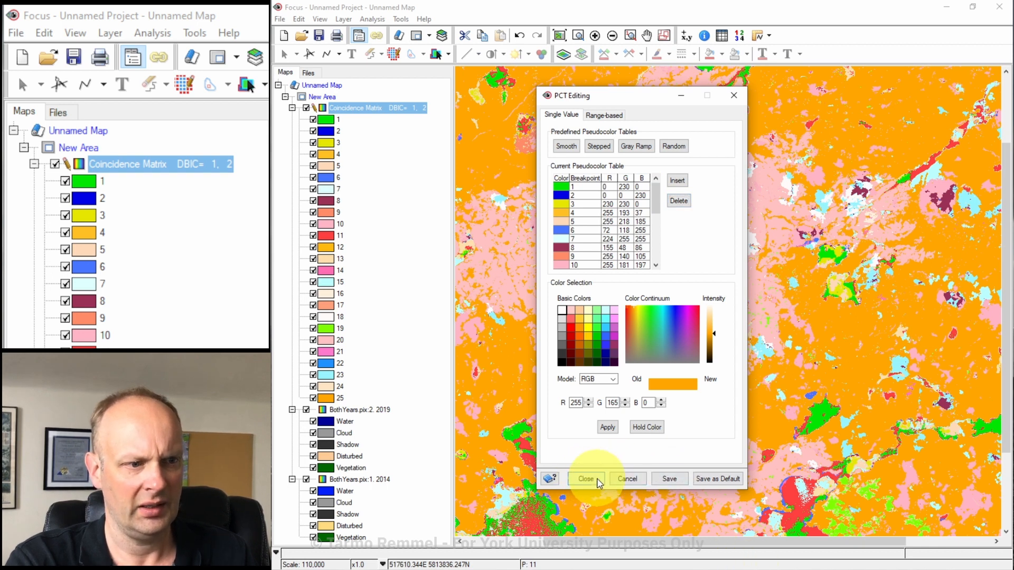
left_click(585, 479)
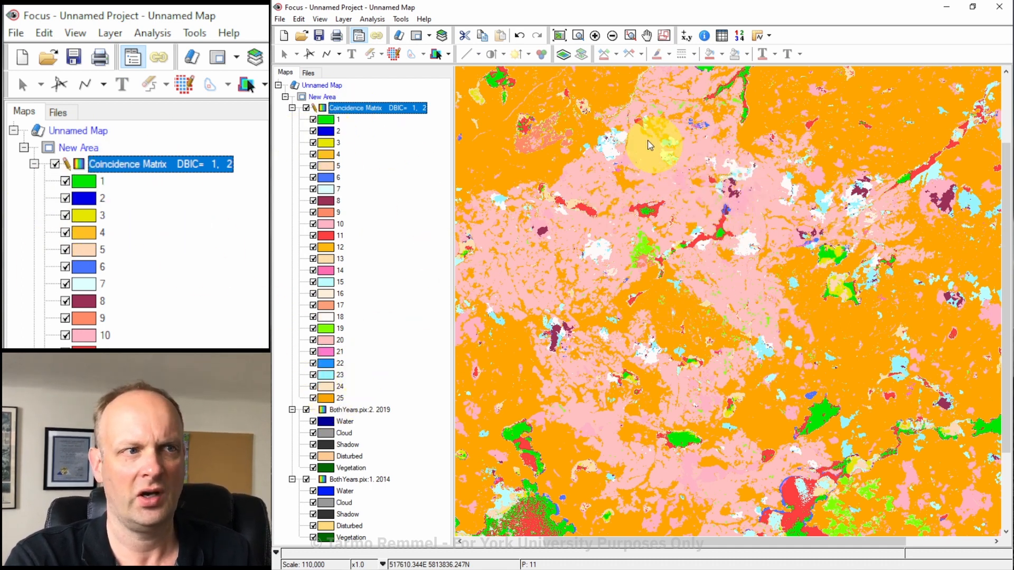
Step: Examine the green class along the large southern lake's shoreline and read its coincidence value
left_click(569, 36)
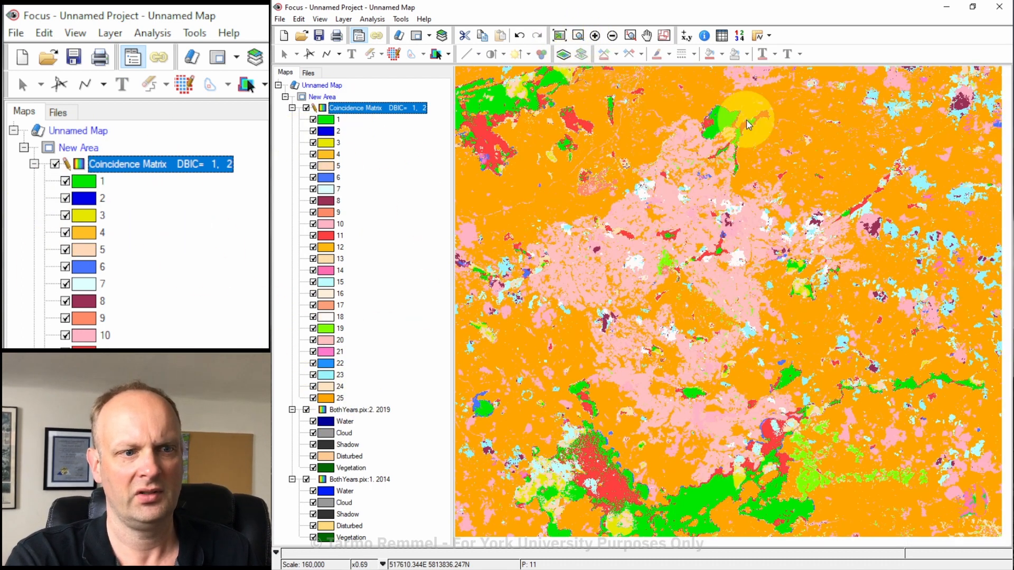
left_click(576, 36)
left_click_drag(695, 468, 728, 497)
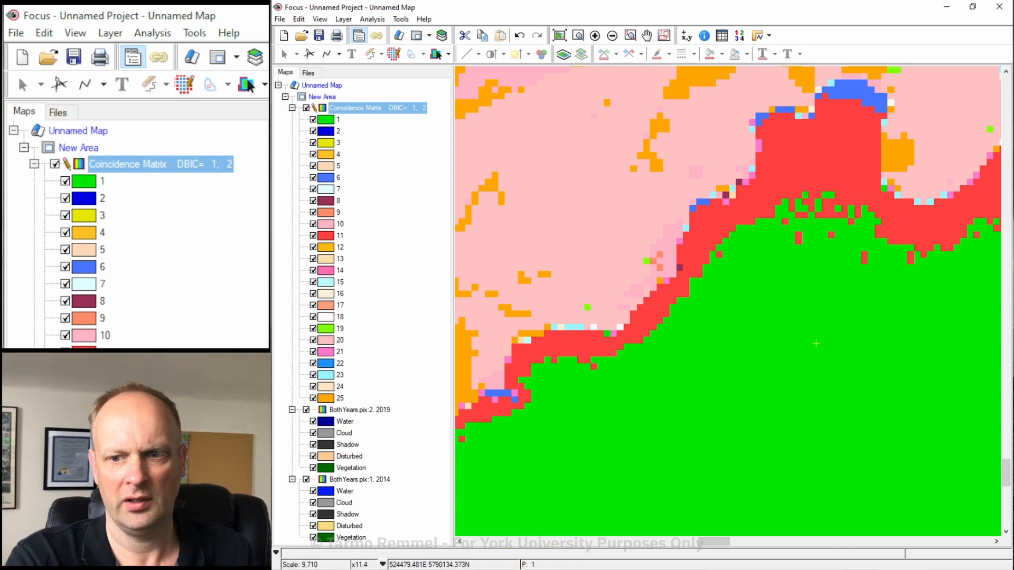
Step: Switch to the MAT Output workbook in Excel, enlarge its window and set cell D4 on the Blank sheet to 1
key("alt+Tab")
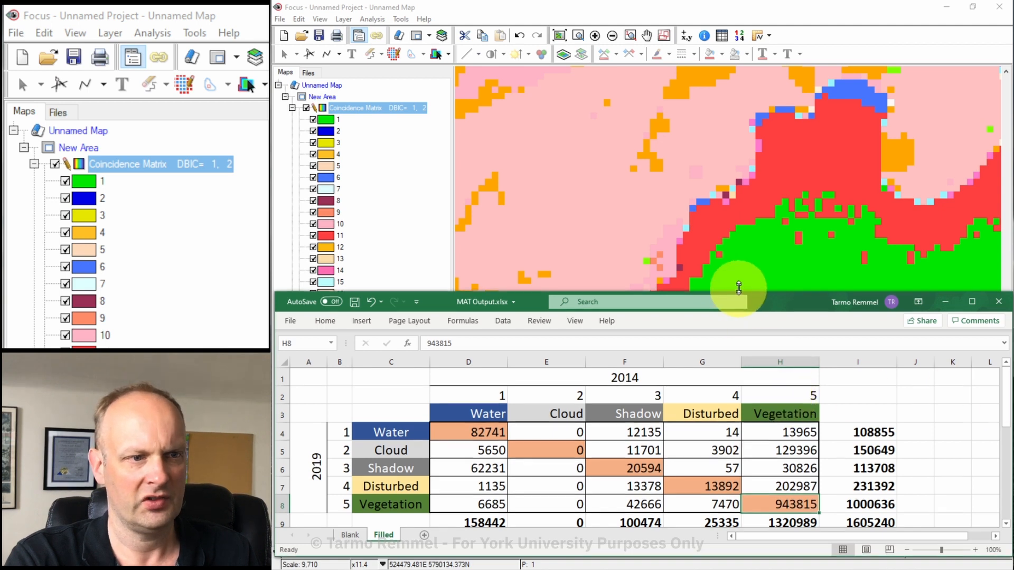
left_click_drag(737, 289, 736, 253)
left_click(357, 535)
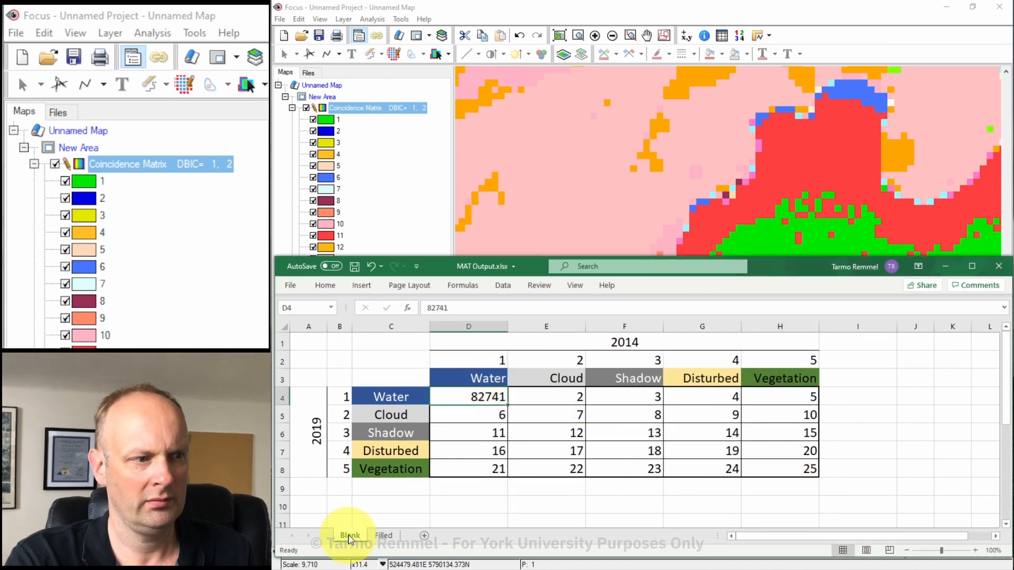
left_click(471, 401)
type("1")
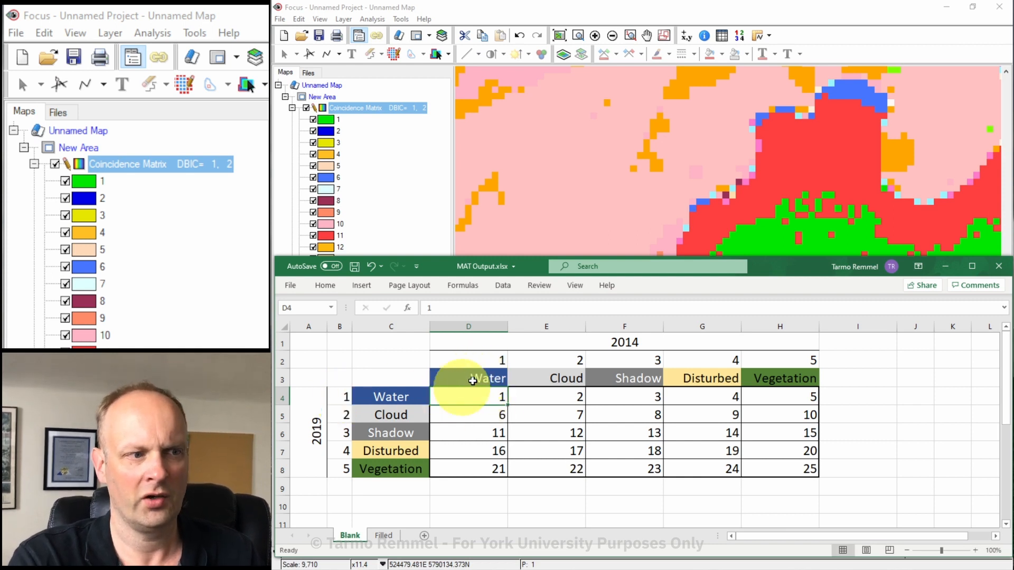
Step: Check the Water-to-Water count on the Filled sheet, read the pink area's map value, and trace it to cell H7 on the Blank sheet
left_click(384, 535)
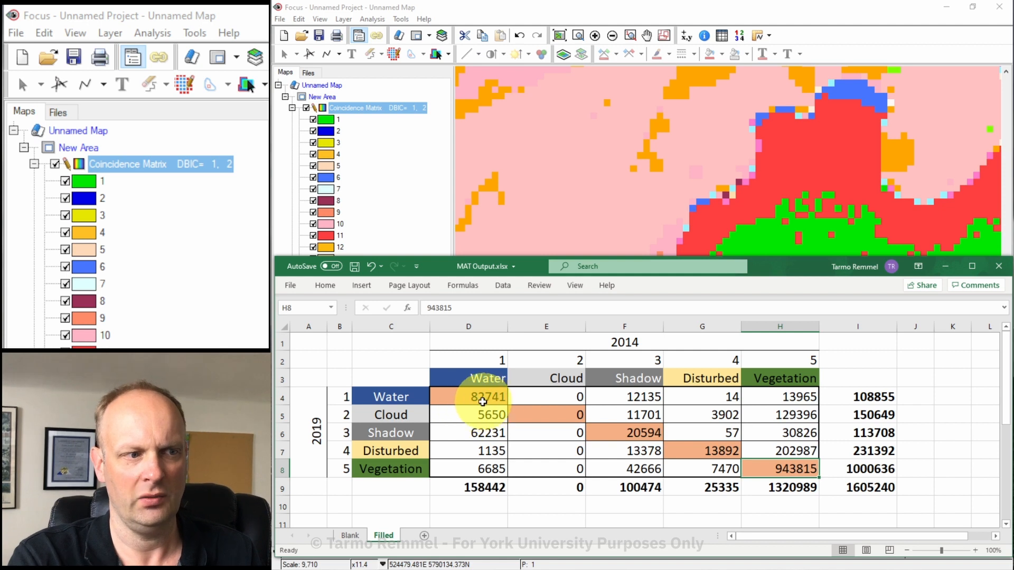
left_click(785, 236)
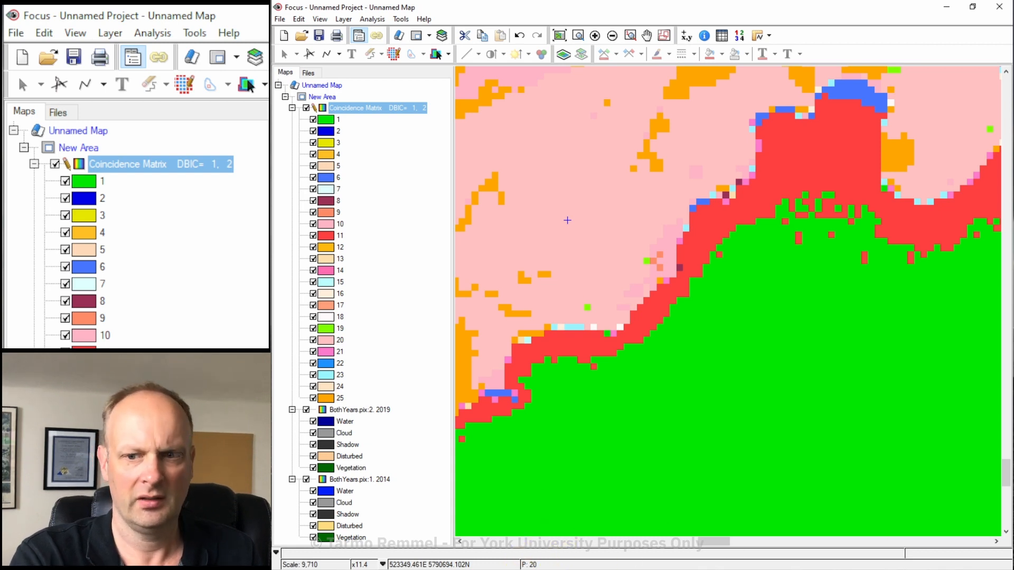
key("alt+Tab")
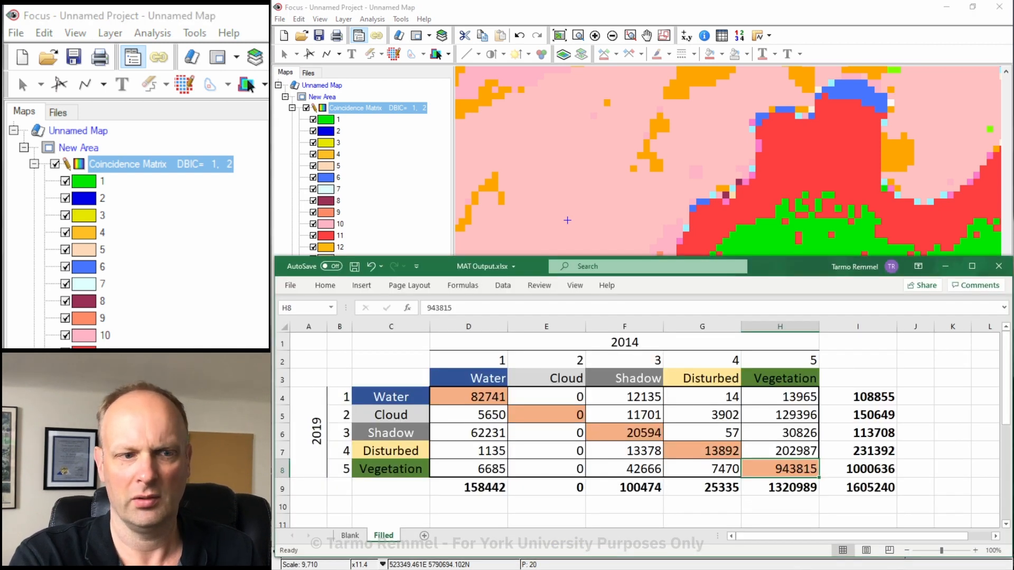
left_click(350, 535)
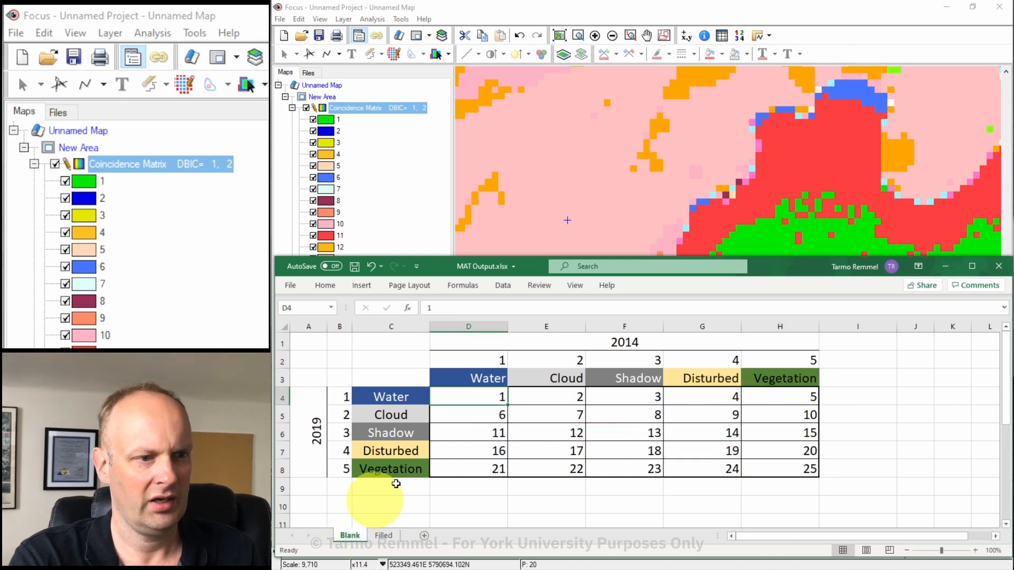
left_click(795, 453)
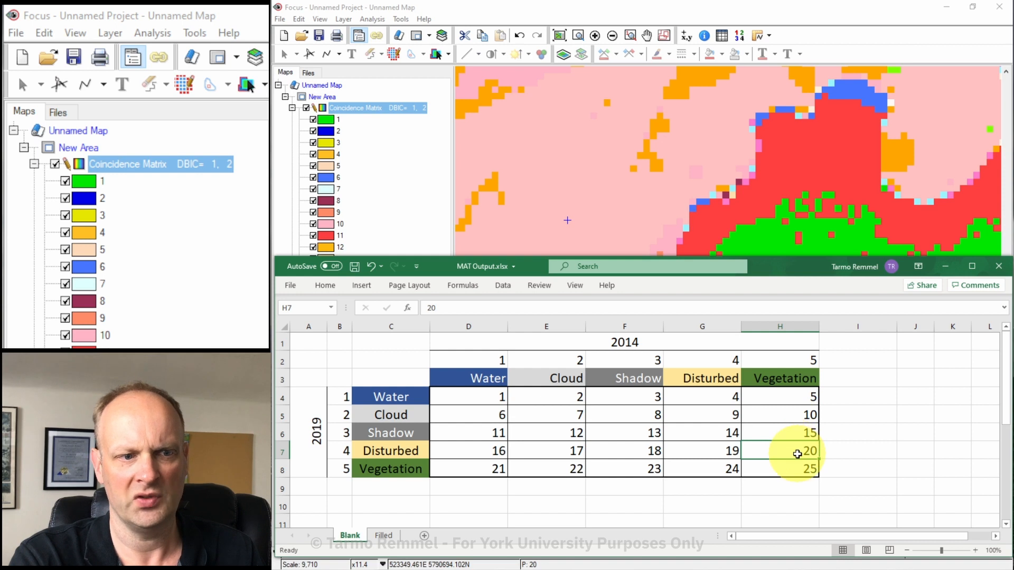
left_click_drag(796, 453, 359, 450)
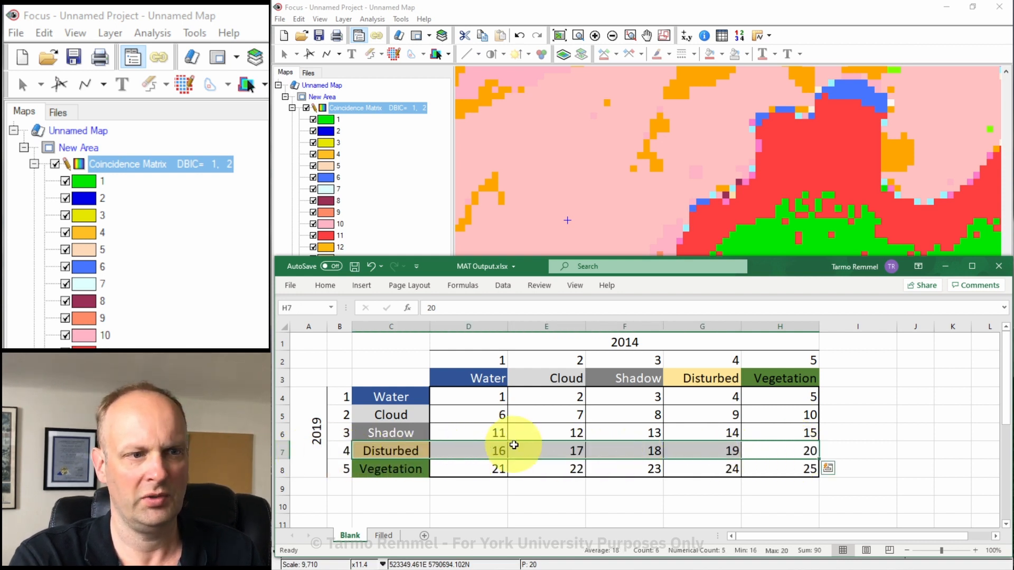
Step: Return to Focus, recolour class 20 of the Coincidence Matrix black and show the full map extent
left_click(572, 194)
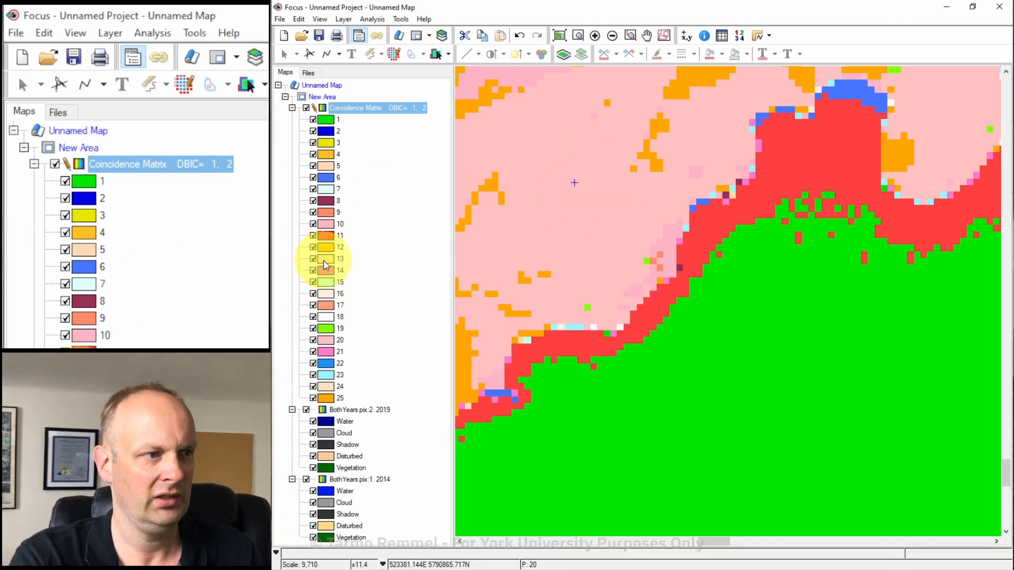
double_click(325, 340)
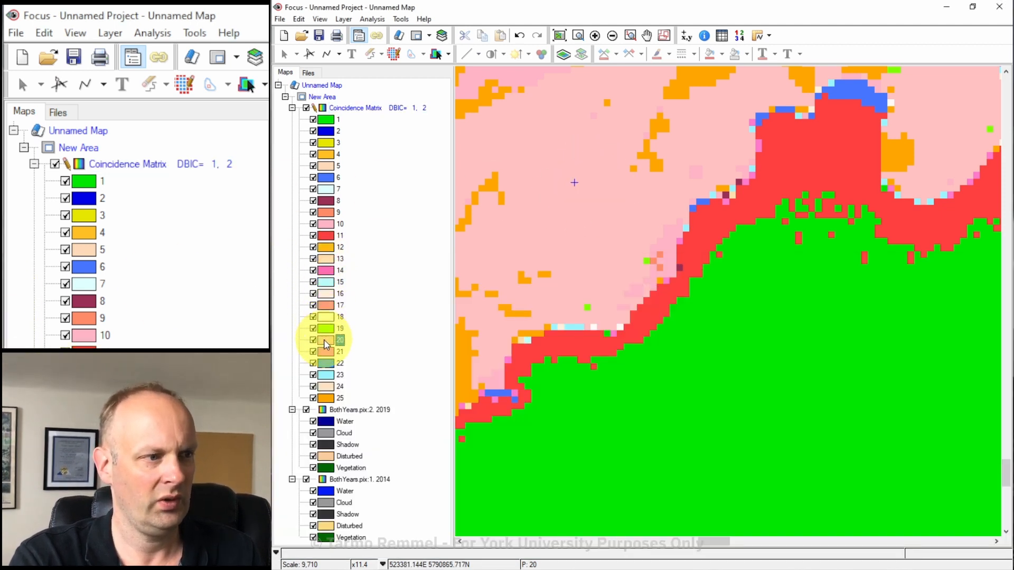
left_click(562, 298)
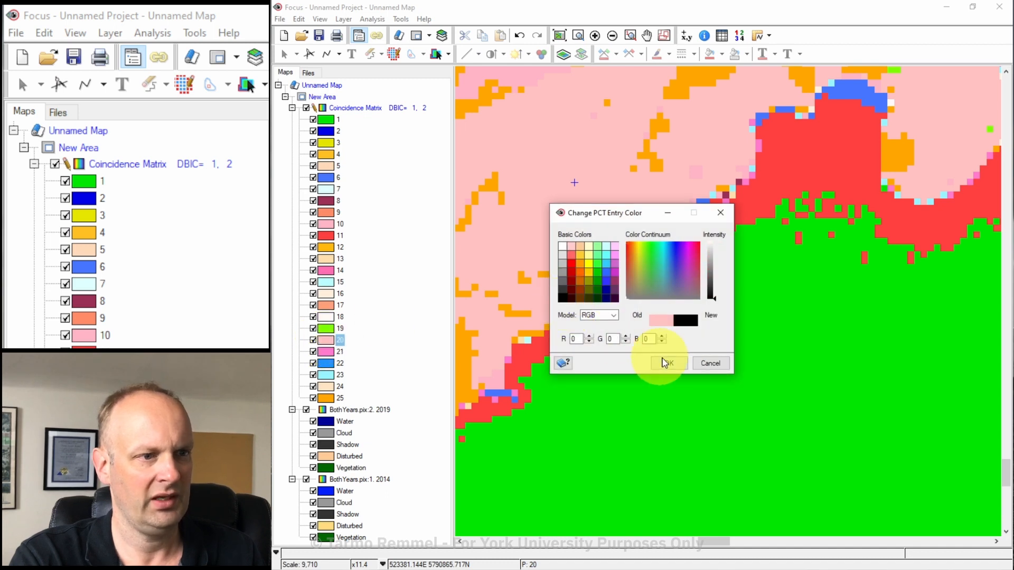
left_click(667, 363)
scroll(688, 293, "down", 1)
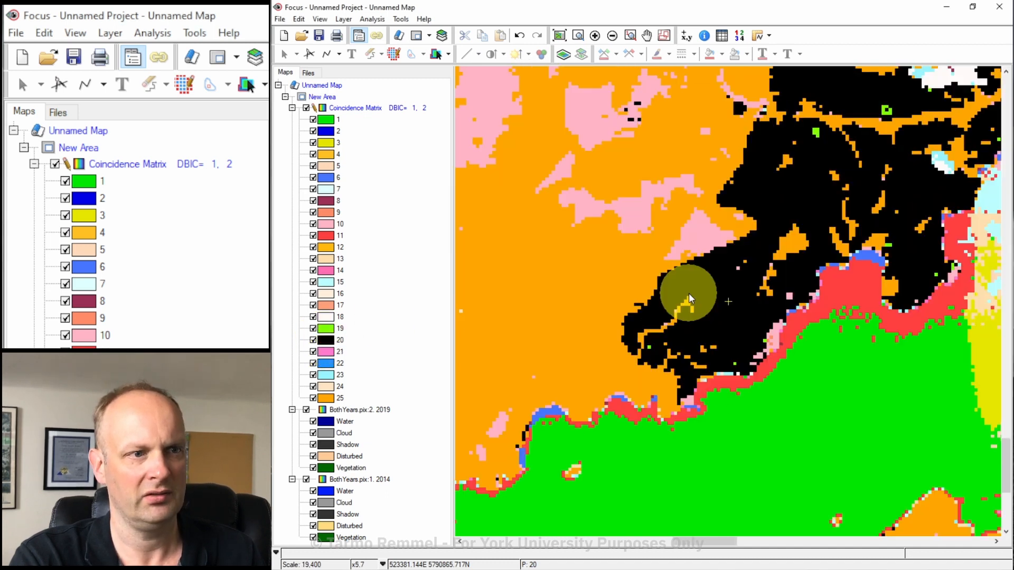
left_click(560, 38)
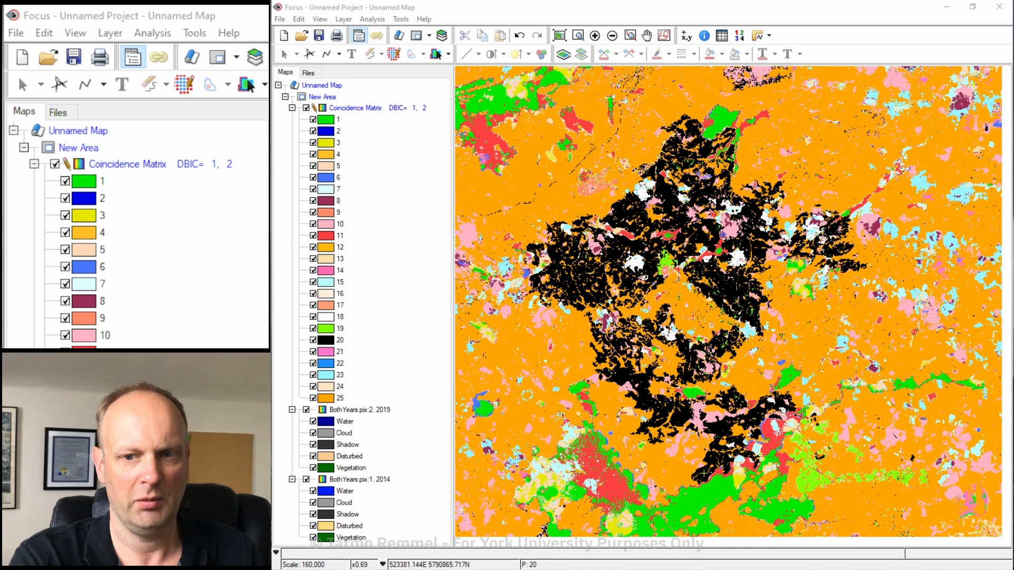
Step: Switch to Excel and examine the codes in the Blank sheet's 2019 Disturbed row, cells D7 through H7
key("alt+Tab")
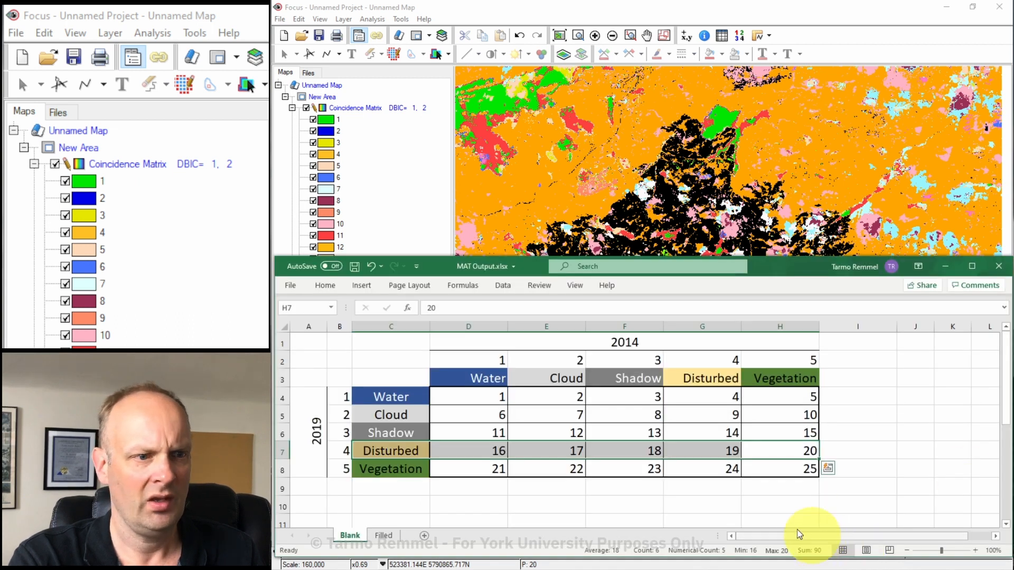
left_click(703, 448)
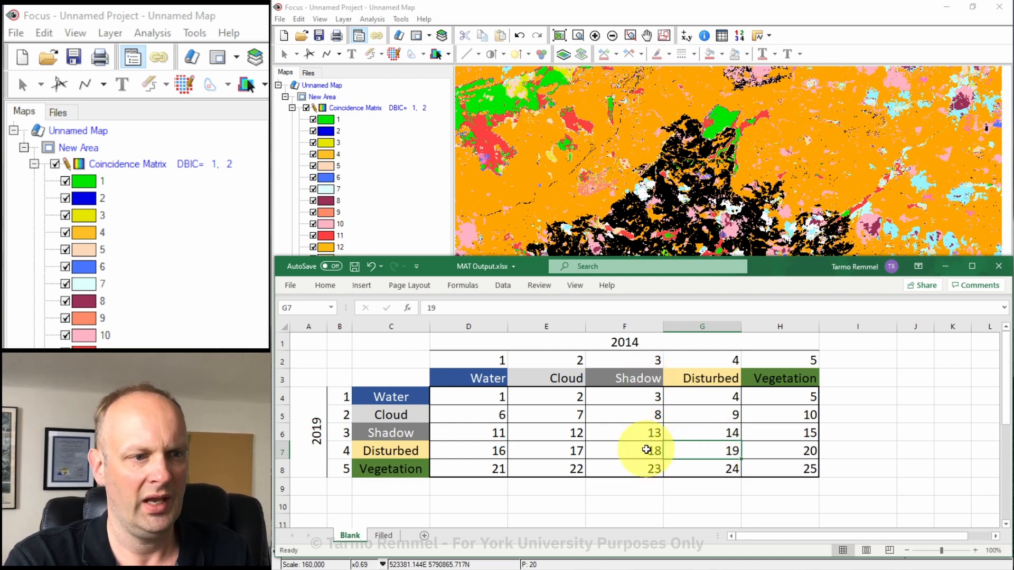
left_click(639, 451)
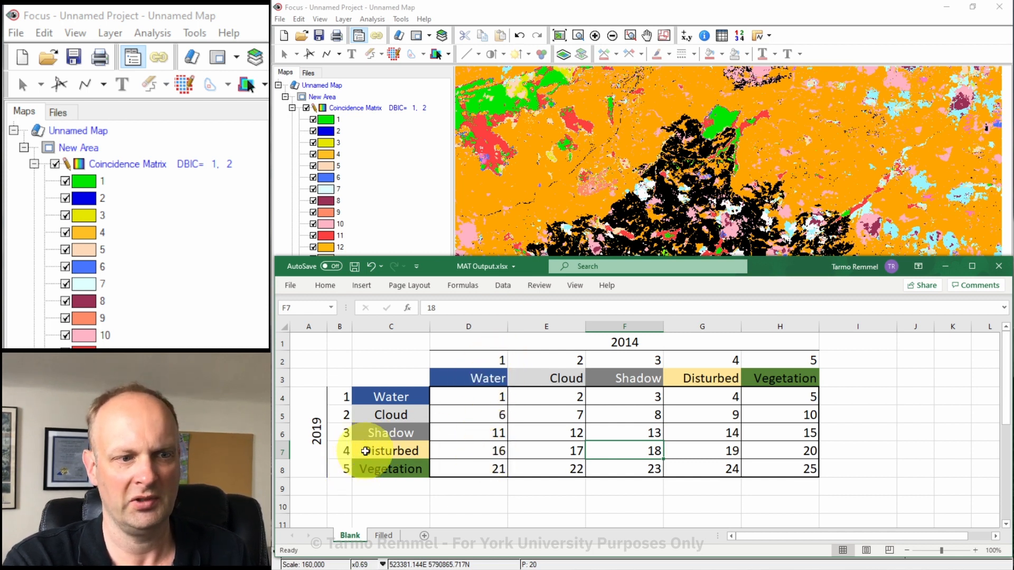
left_click_drag(470, 447, 613, 452)
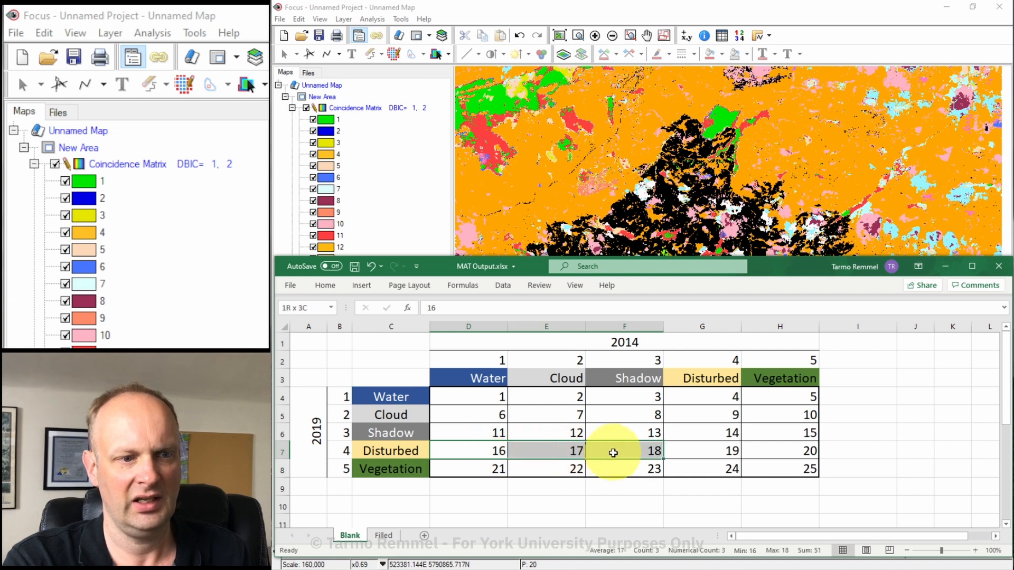
left_click(781, 450)
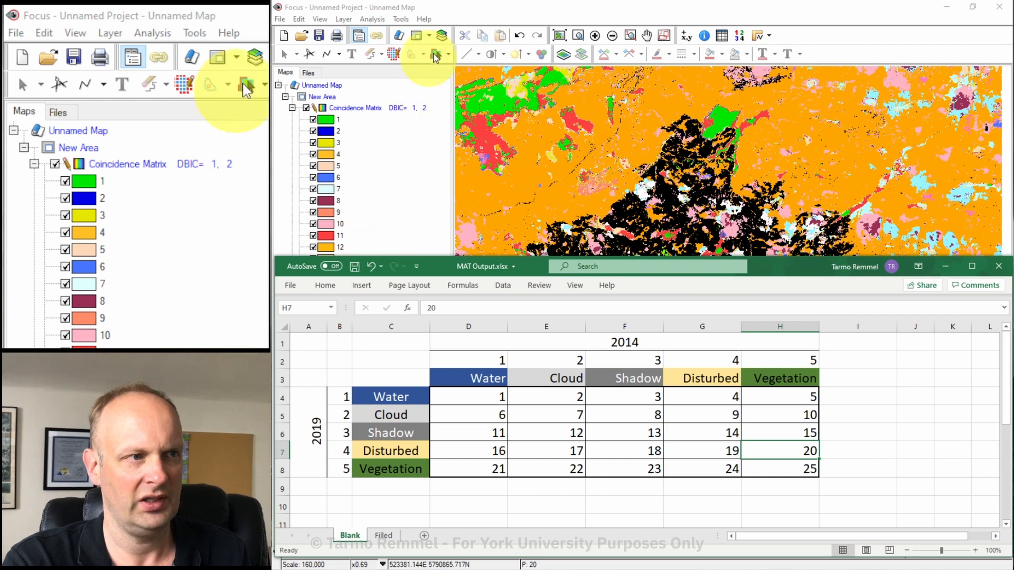
Step: Return to Focus and recolour class 16 of the Coincidence Matrix black
left_click(476, 14)
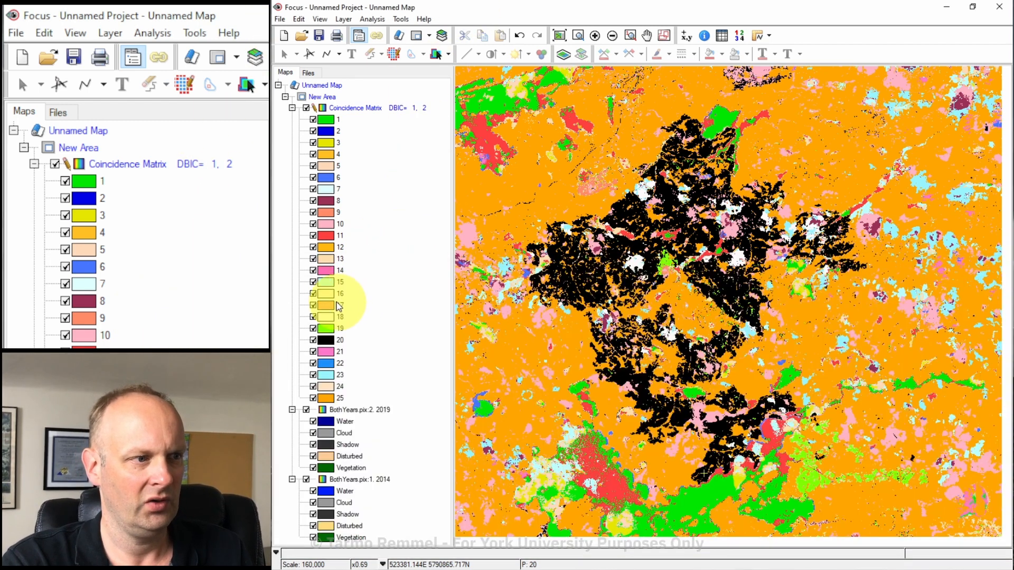
left_click(330, 297)
double_click(328, 296)
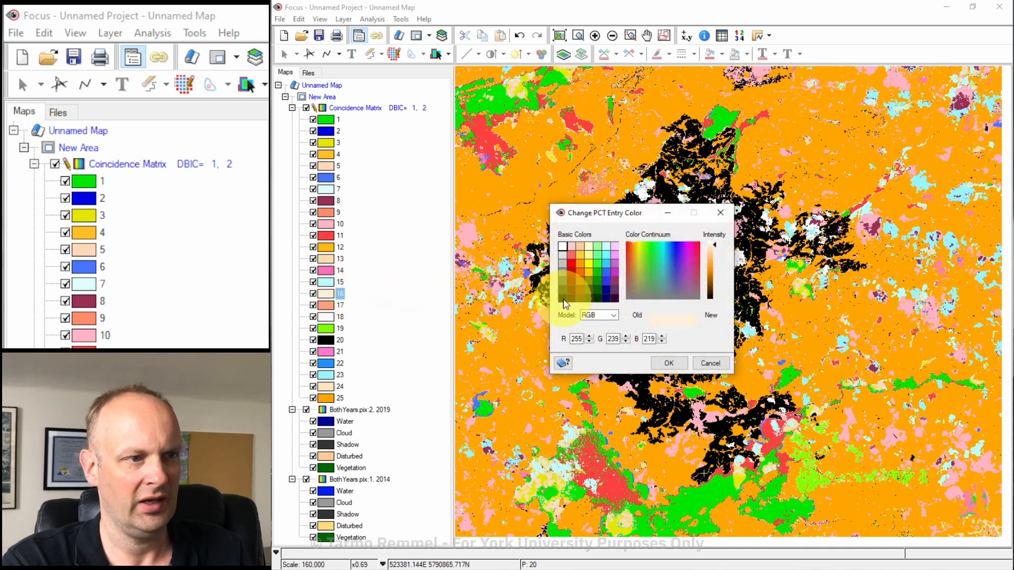
left_click(669, 363)
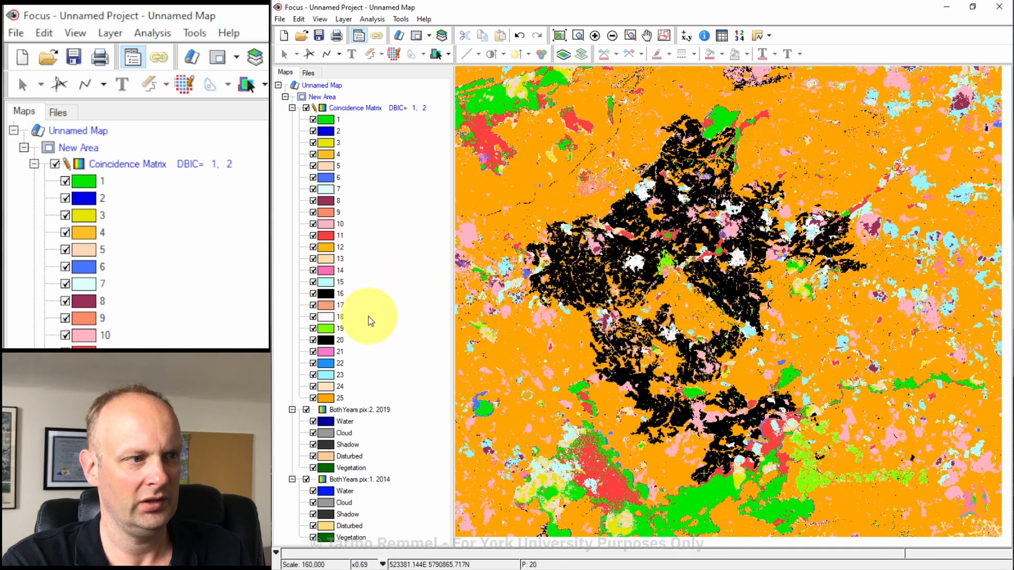
Step: Recolour classes 17 and 18 of the Coincidence Matrix black
double_click(338, 304)
left_click(561, 299)
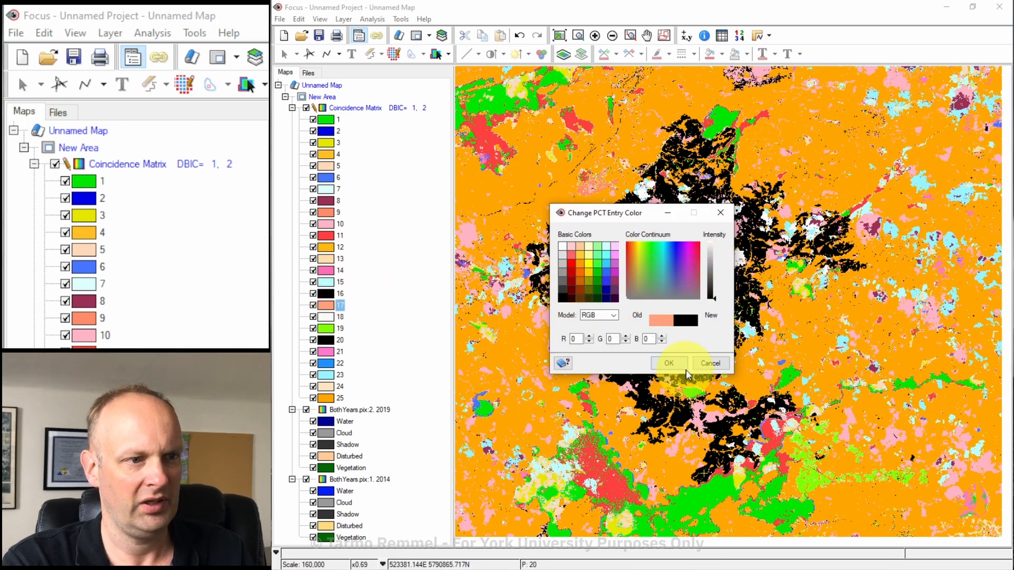
left_click(669, 364)
double_click(326, 316)
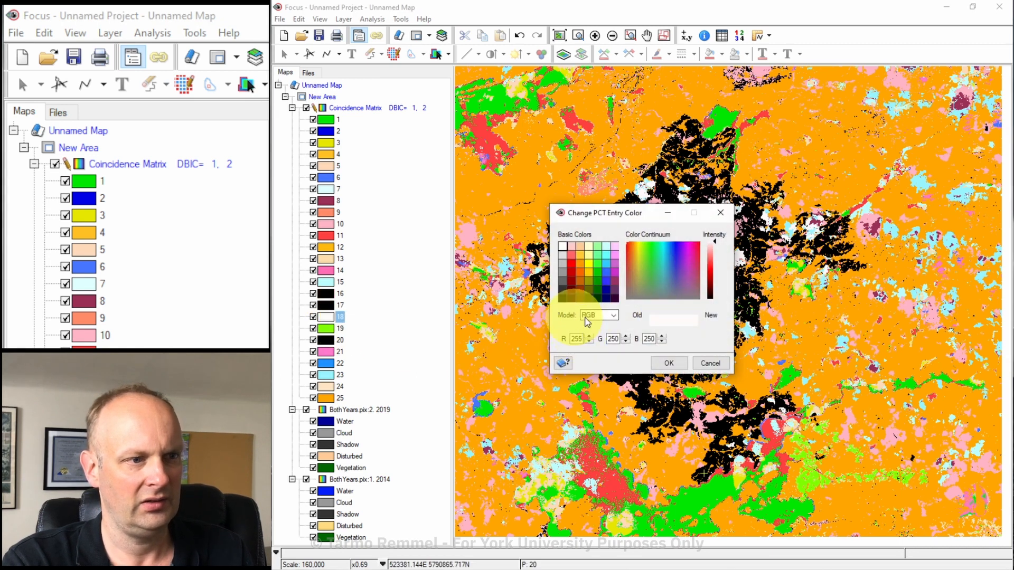
left_click(562, 298)
left_click(679, 364)
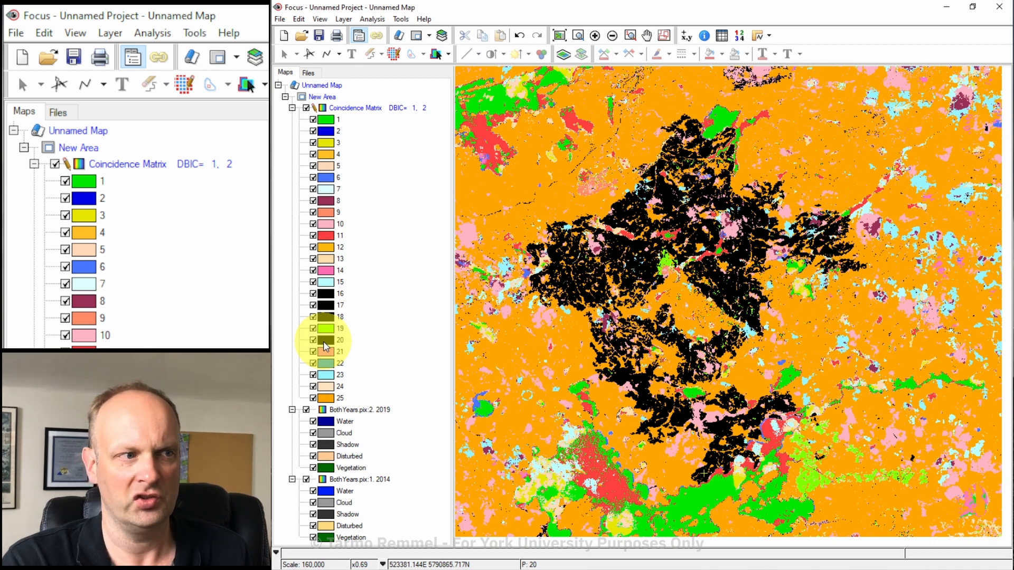
Step: Hide classes 1 through 15 of the Coincidence Matrix
left_click(313, 119)
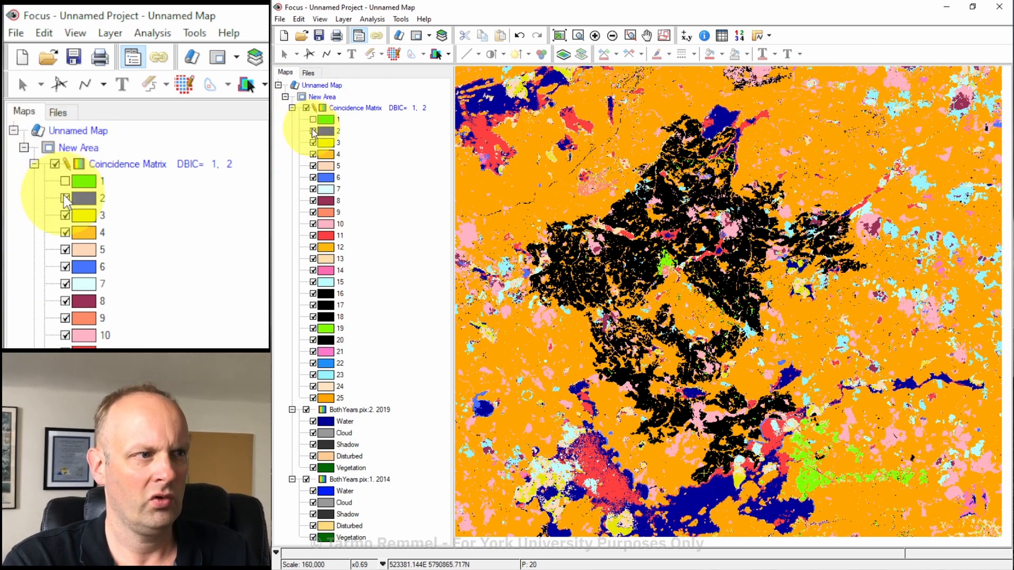
left_click(313, 131)
left_click(313, 154)
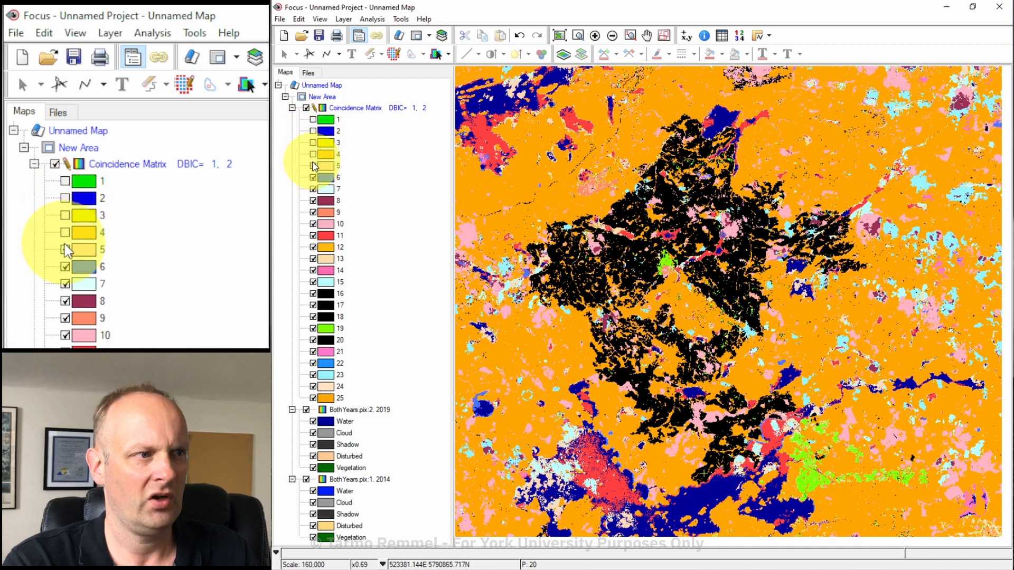
left_click(313, 165)
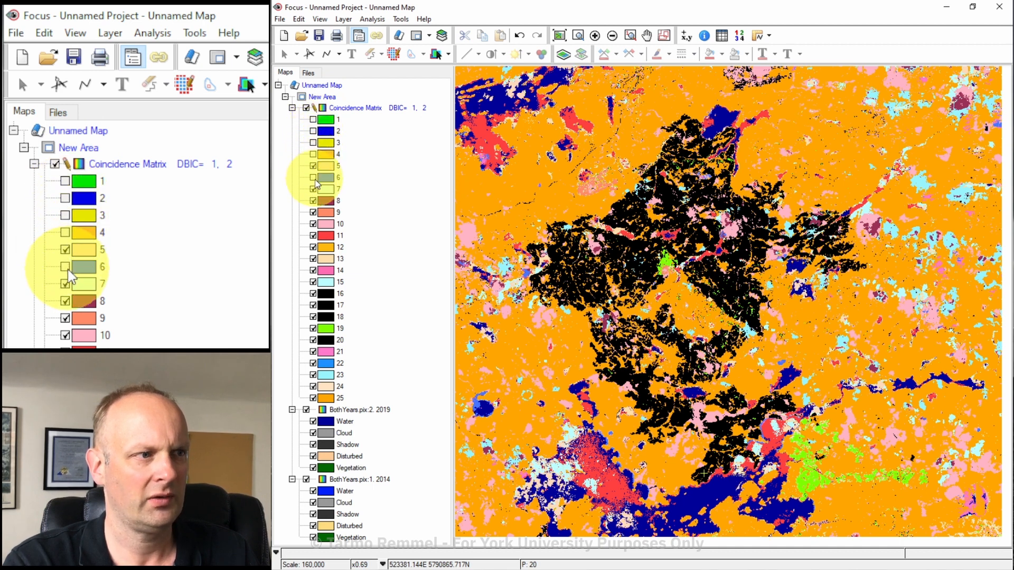
left_click(313, 177)
left_click(313, 189)
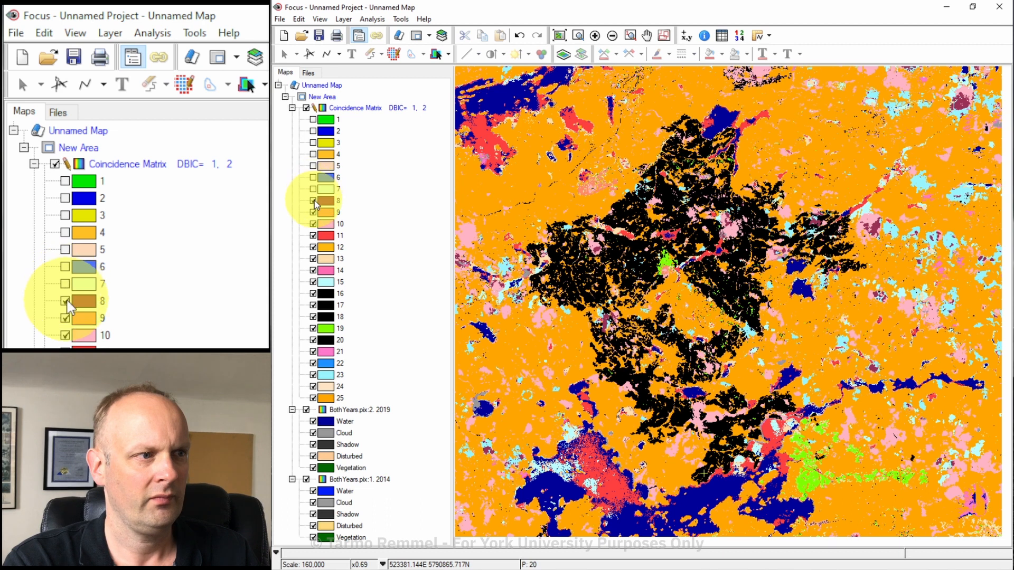
left_click(313, 200)
left_click(313, 212)
left_click(313, 224)
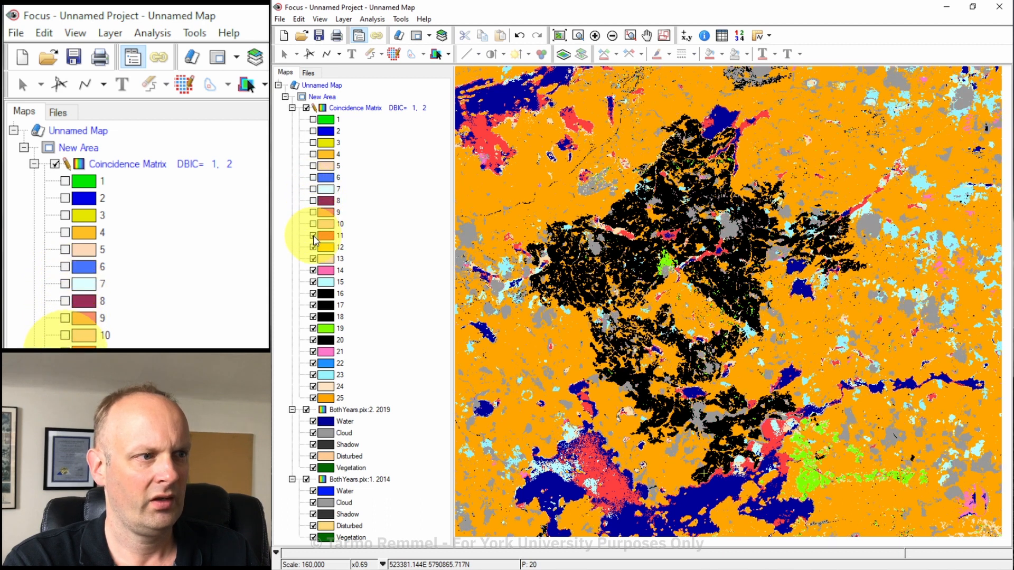
left_click(313, 235)
left_click(314, 258)
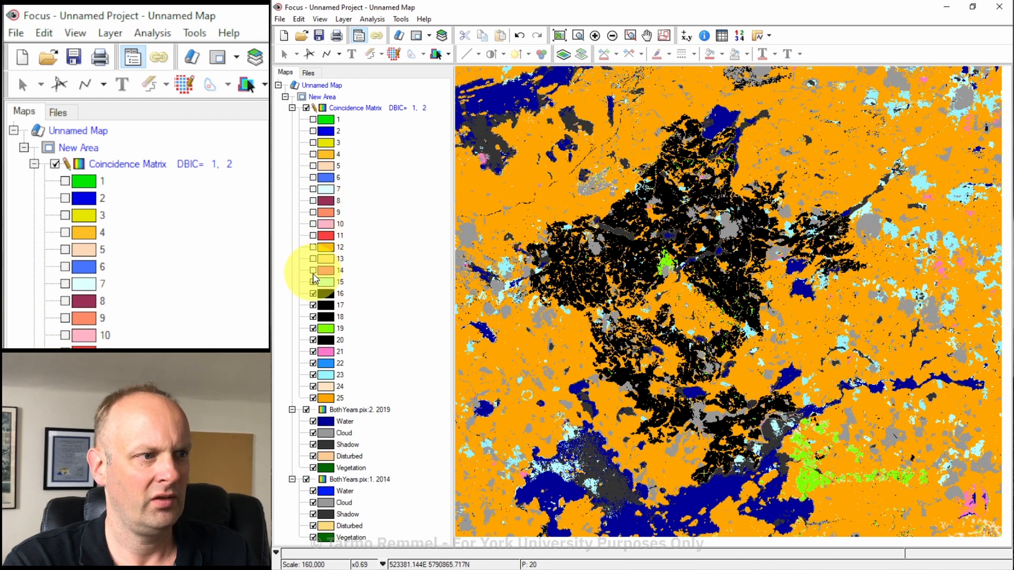
Step: Hide the 2019 and 2014 layers and Coincidence Matrix classes 19 and 21 to 25, keeping only classes 16, 17, 18 and 20 displayed
left_click(306, 410)
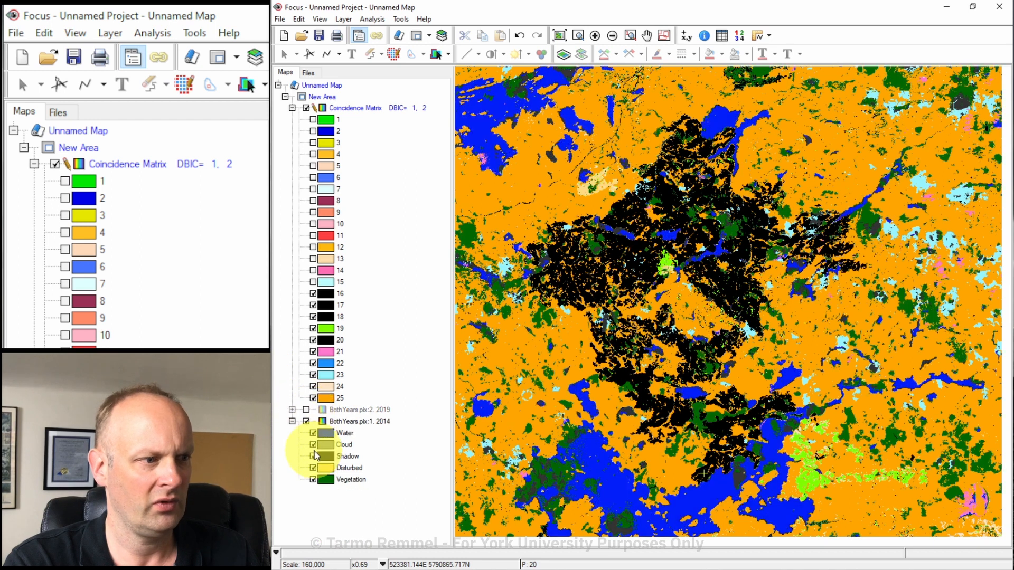
left_click(306, 421)
left_click(313, 398)
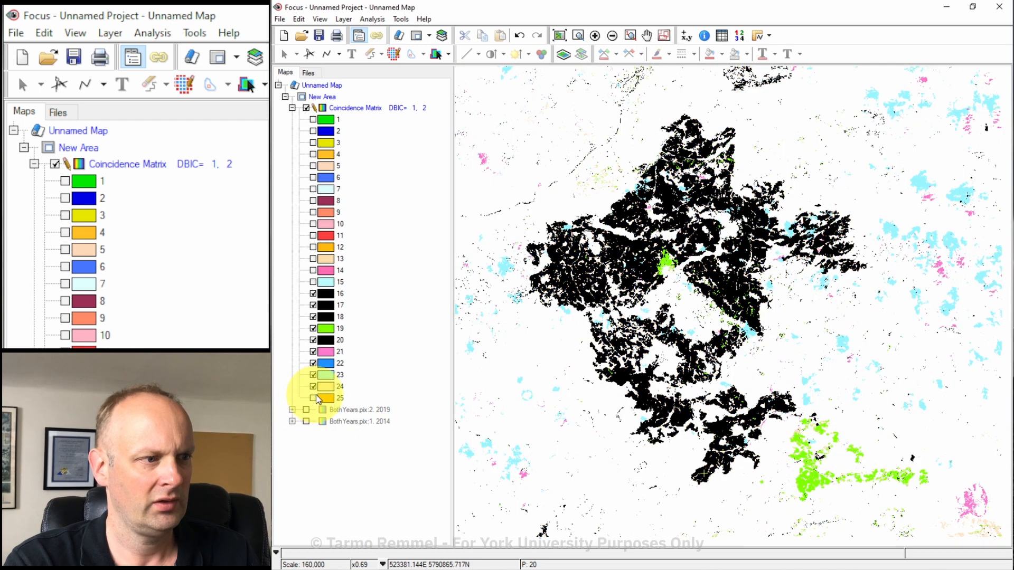
left_click(313, 386)
left_click(313, 375)
left_click(314, 363)
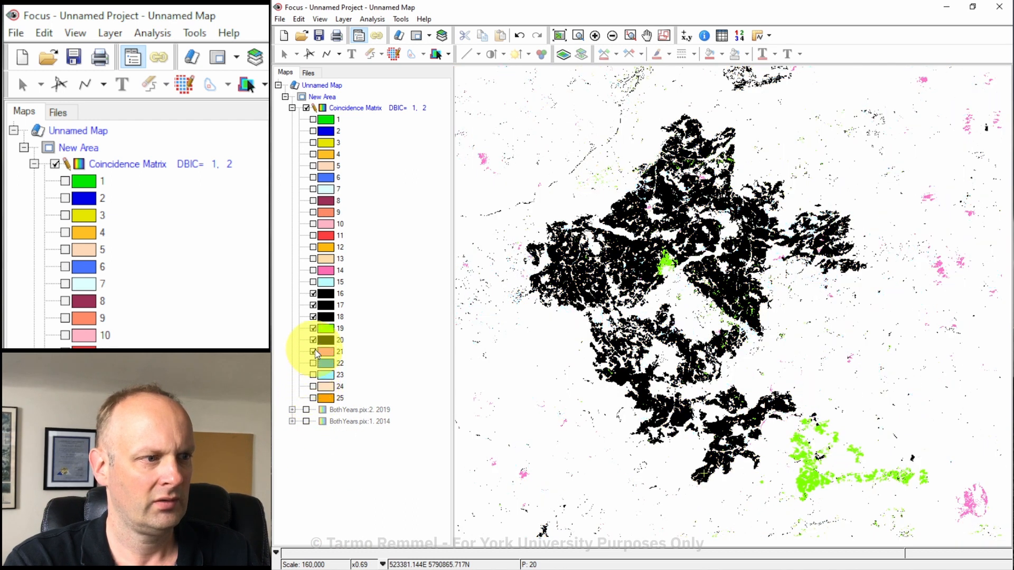
left_click(314, 352)
left_click(313, 340)
left_click(313, 329)
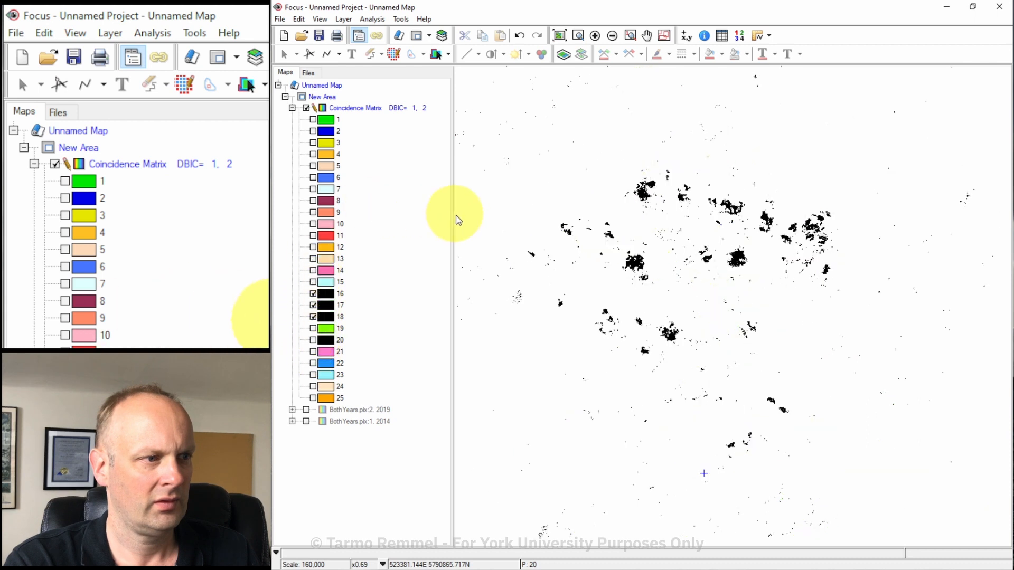
left_click(313, 340)
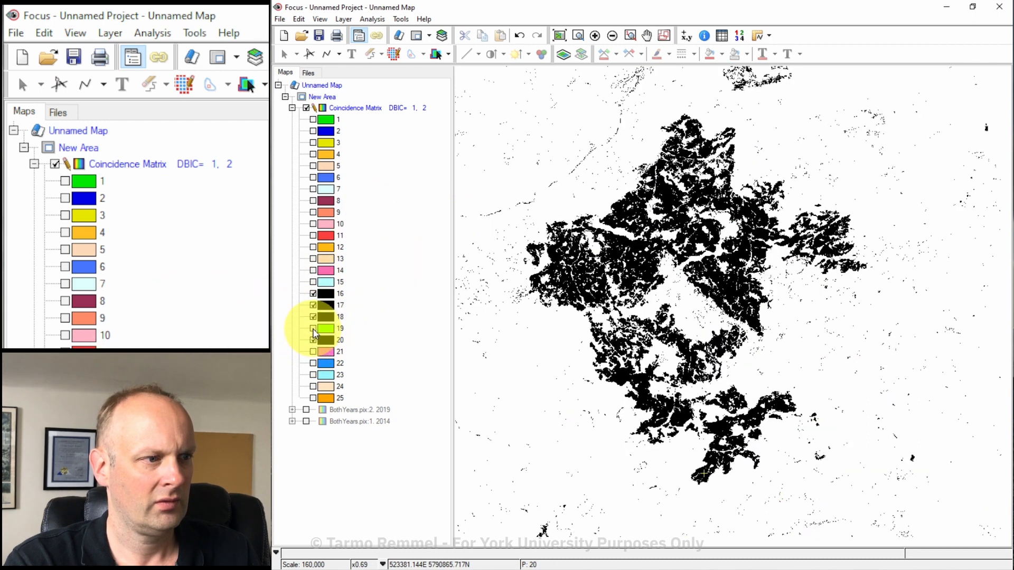
left_click(313, 329)
left_click(314, 329)
left_click(560, 35)
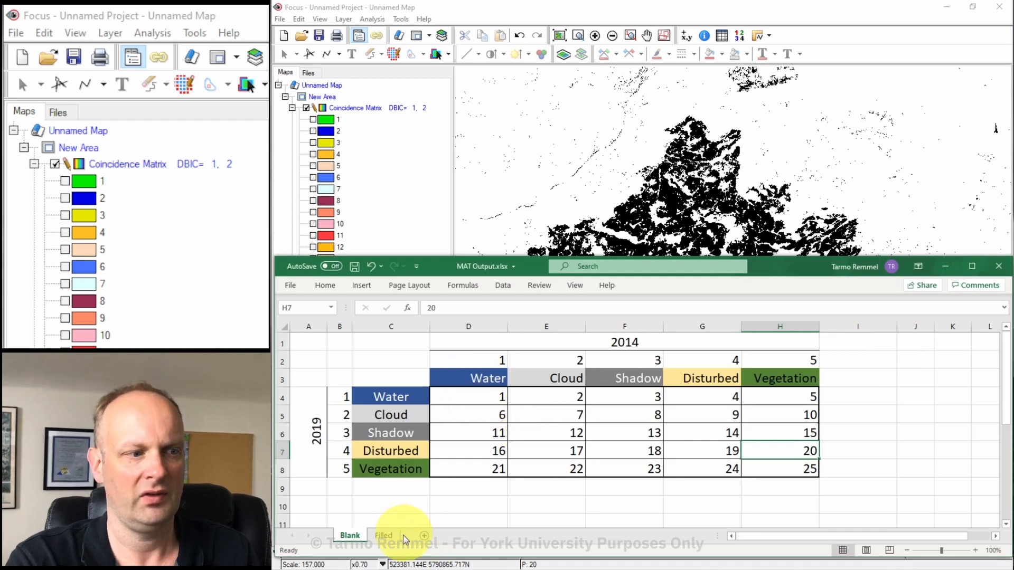
Step: Switch to the Excel workbook and enter 30 in cell A1 of the Filled sheet
left_click(403, 536)
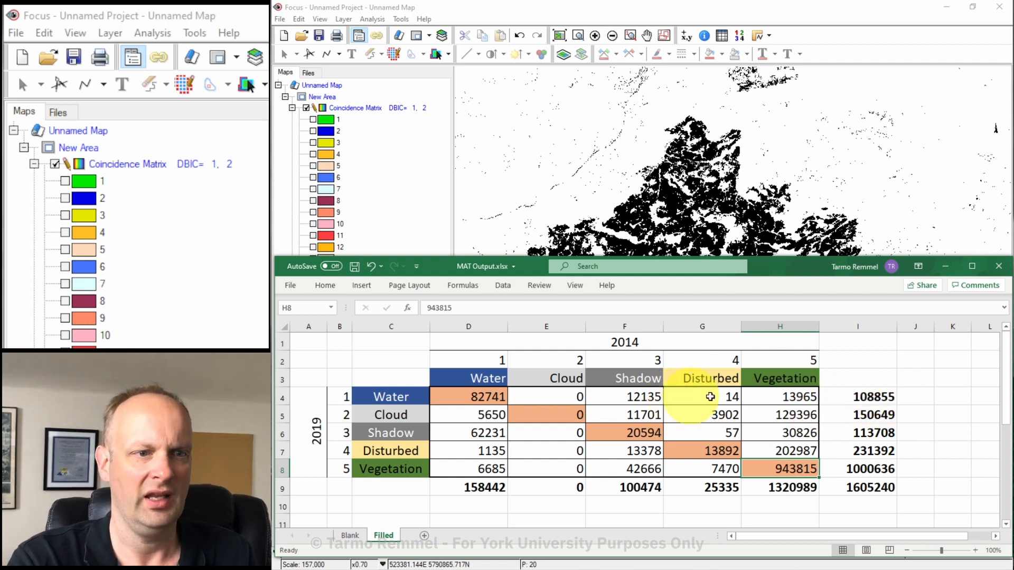
left_click(318, 343)
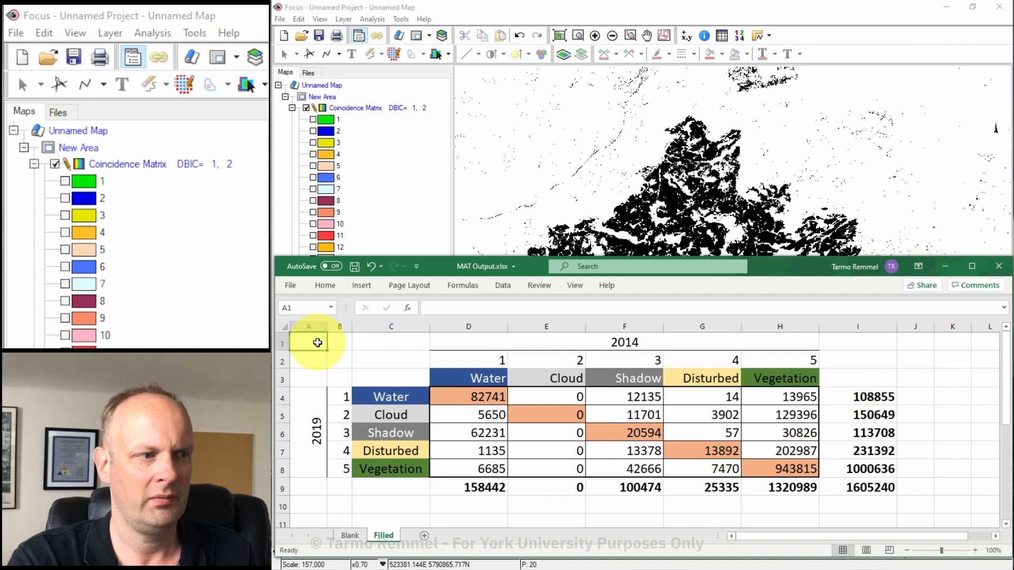
type("30")
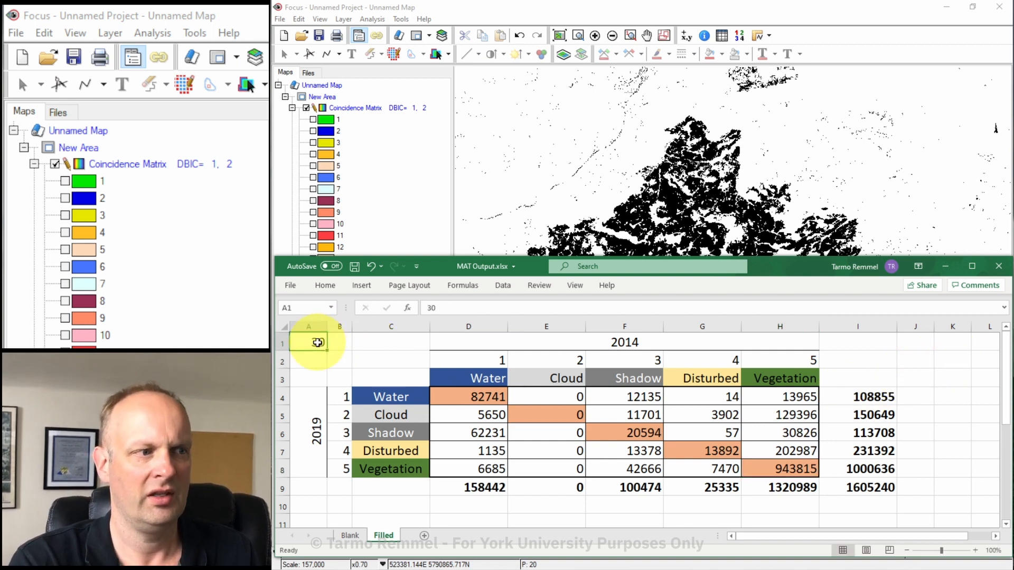
key("ctrl+Return")
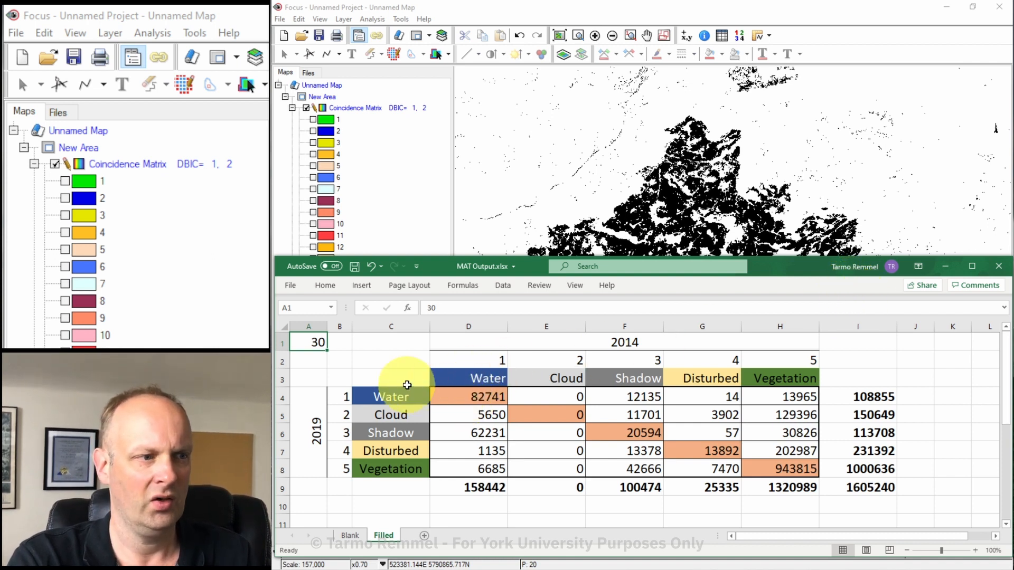
Step: Turn the Water-to-Water count in D4 into an area with the formula =A1*A1*82741 and append a division to it
left_click(469, 397)
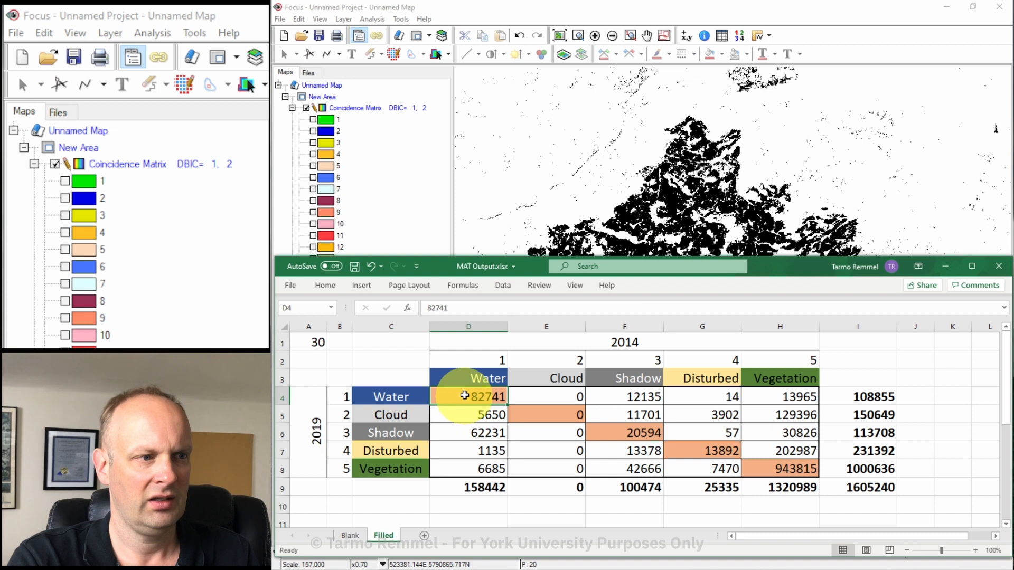
left_click(429, 308)
type("=")
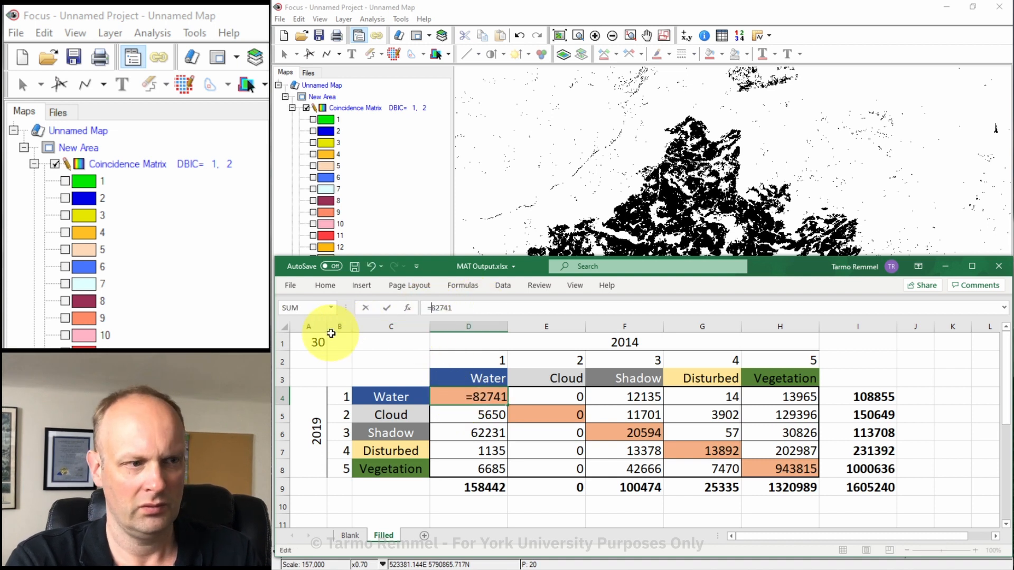
left_click(306, 342)
type("*")
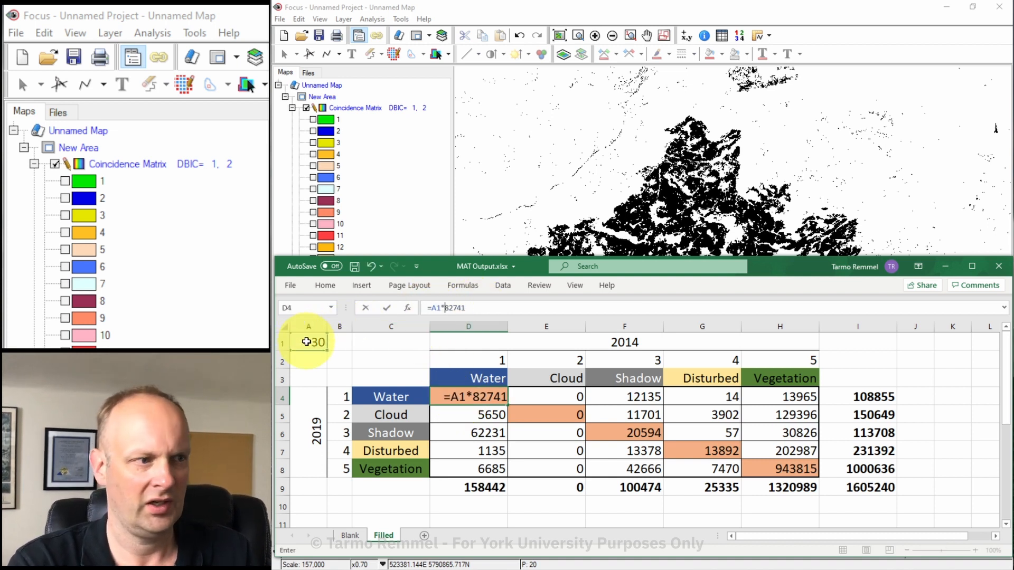
left_click(306, 342)
type("*")
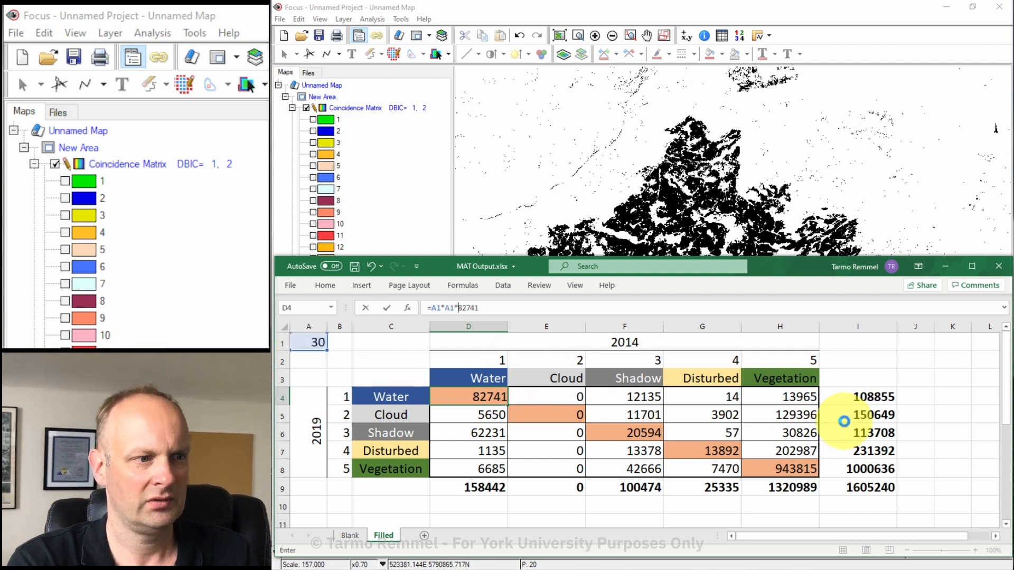
key("Return")
key("Up")
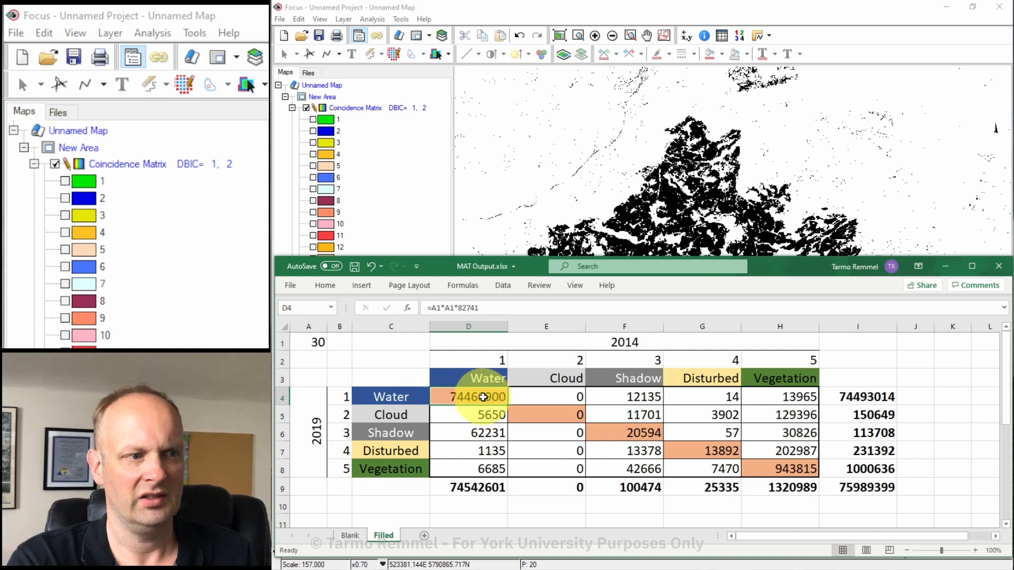
left_click(501, 308)
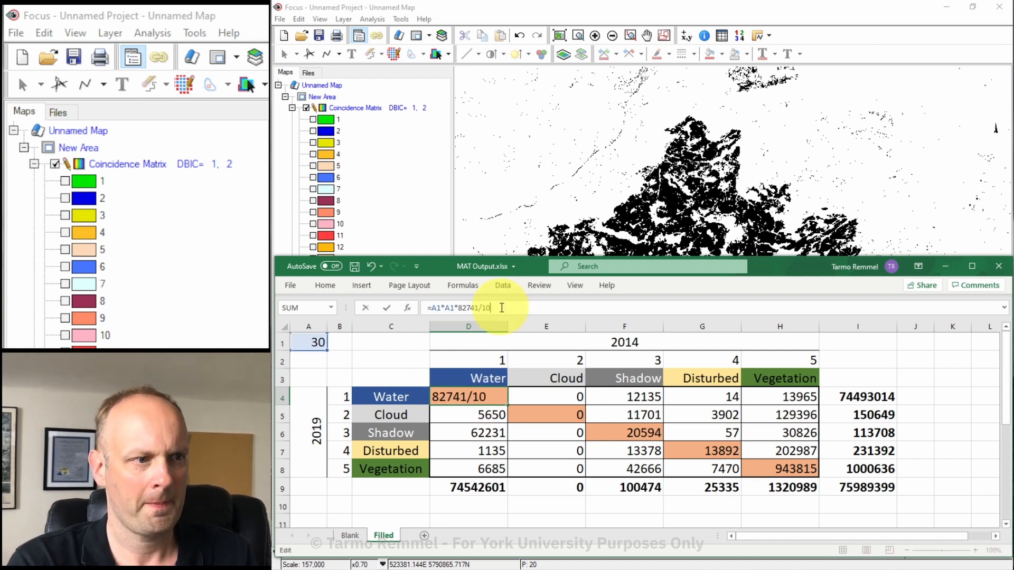
key("Return")
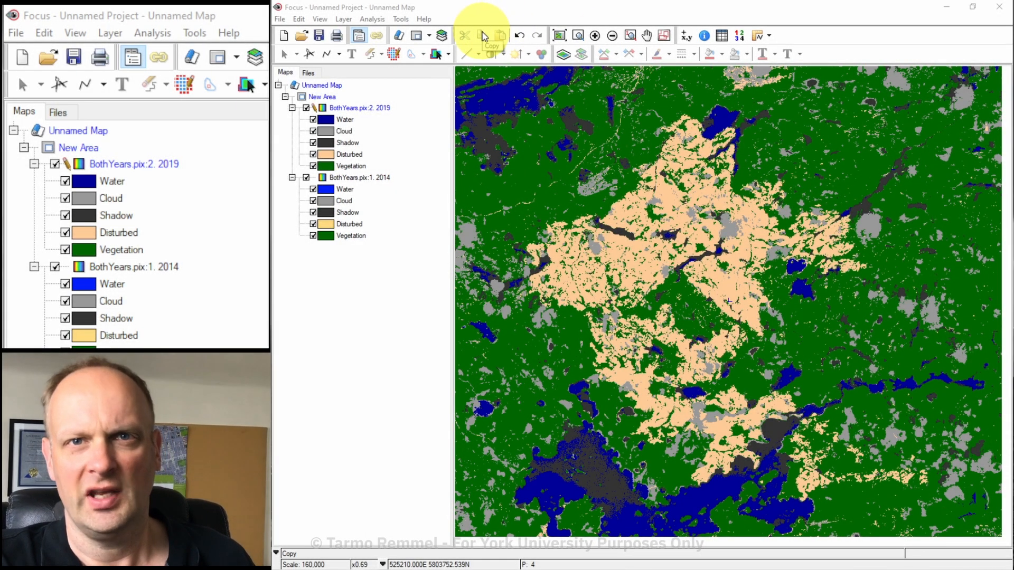
Step: Switch to Focus and open the MAT algorithm with the 2014 and 2019 channels of BothYears.pix as input and Viewer-PCT as display output
left_click(400, 19)
left_click(459, 33)
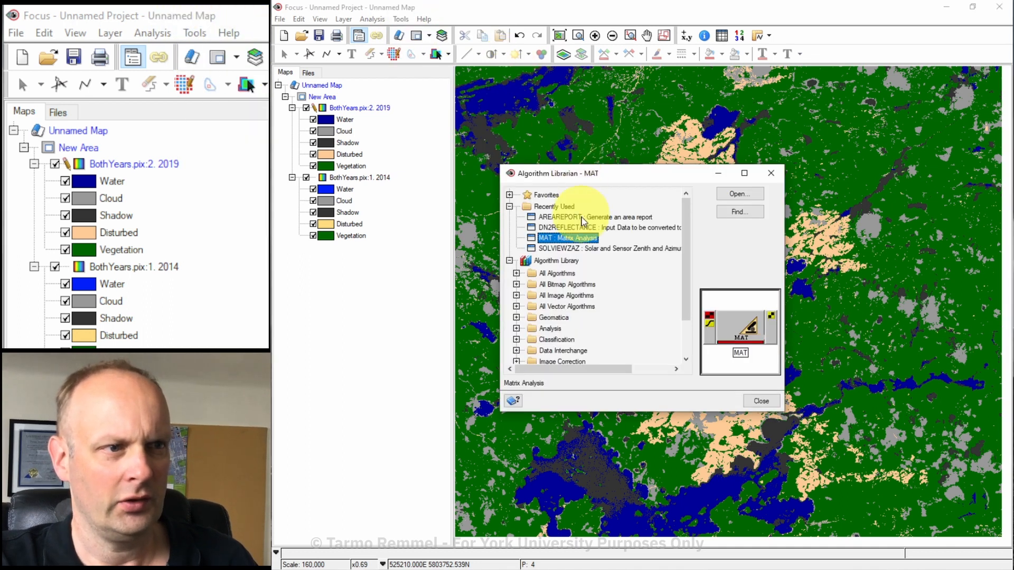
double_click(558, 238)
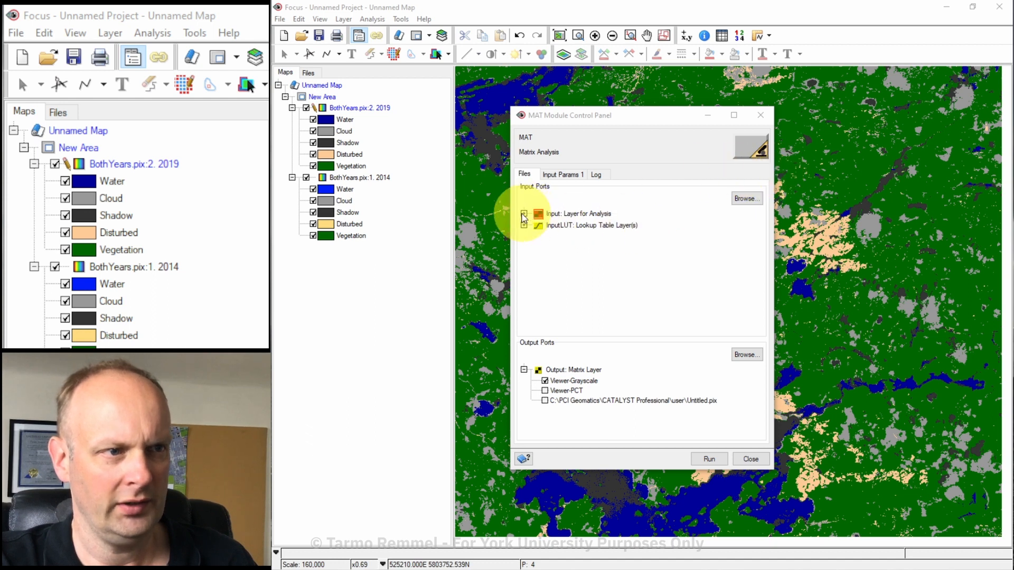
left_click(524, 213)
left_click(558, 269)
left_click(558, 257)
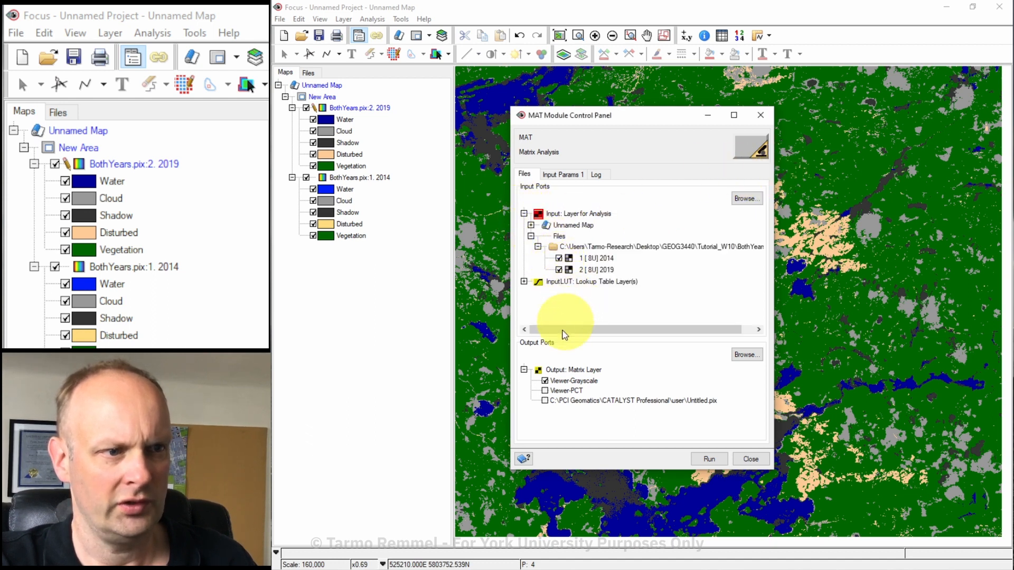
left_click(545, 381)
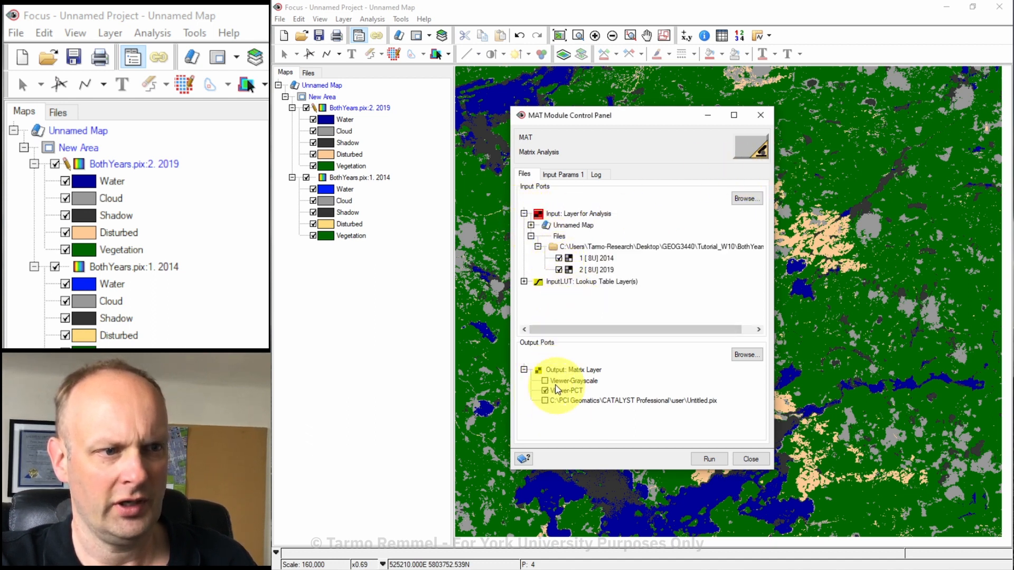
Step: Set the MAT output file to MAT-OUTPUT as a PCIDSK file in the Tutorial_W10 folder under GEOG3440 on the Desktop
left_click(746, 354)
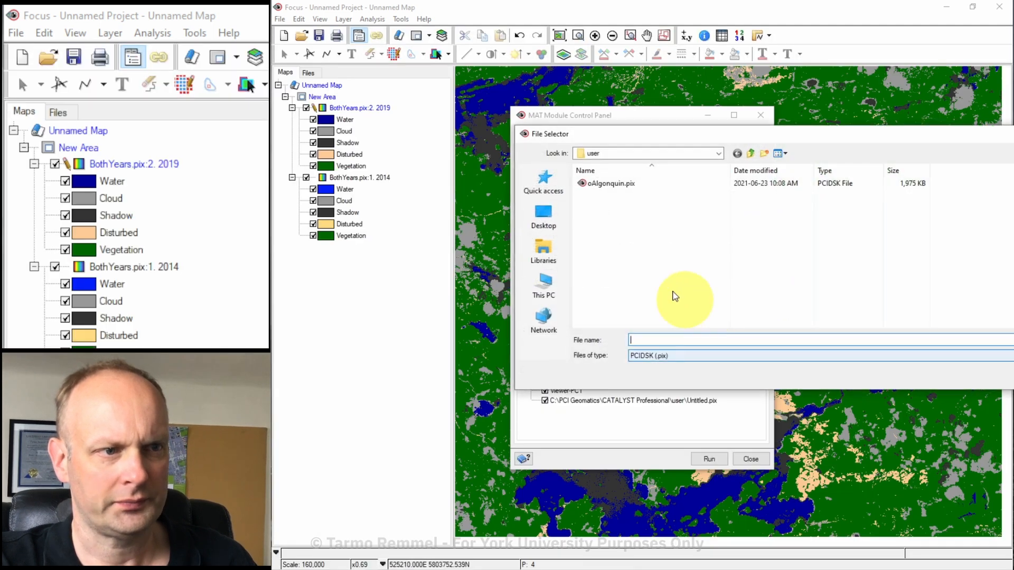
left_click(543, 214)
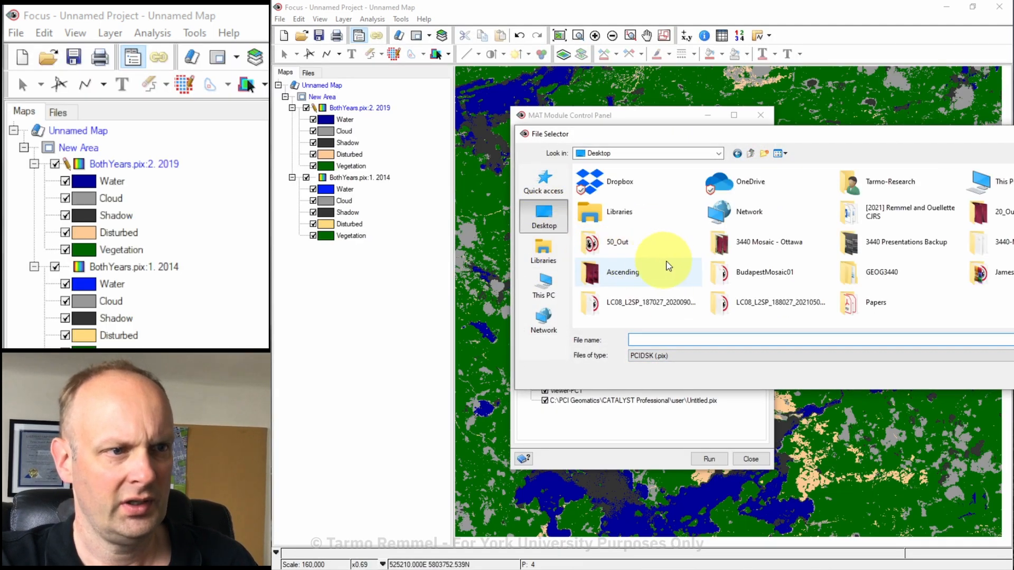
double_click(889, 274)
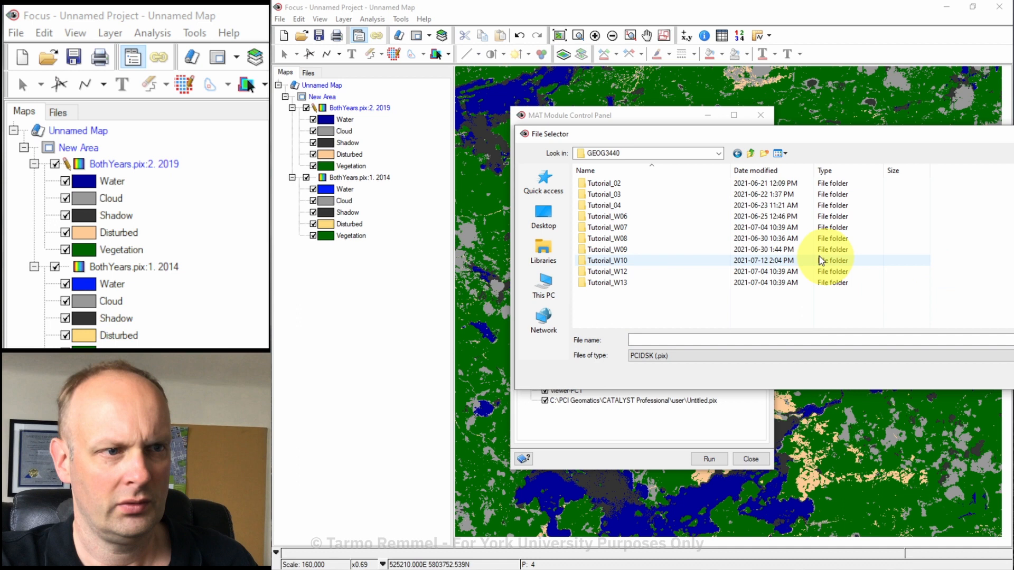
double_click(607, 260)
left_click(668, 339)
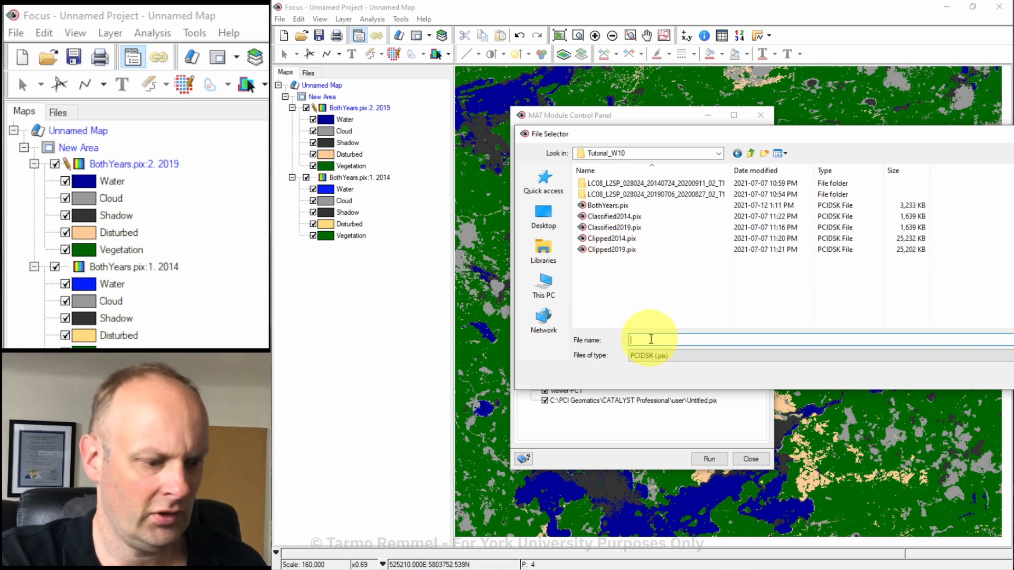
type("MAT")
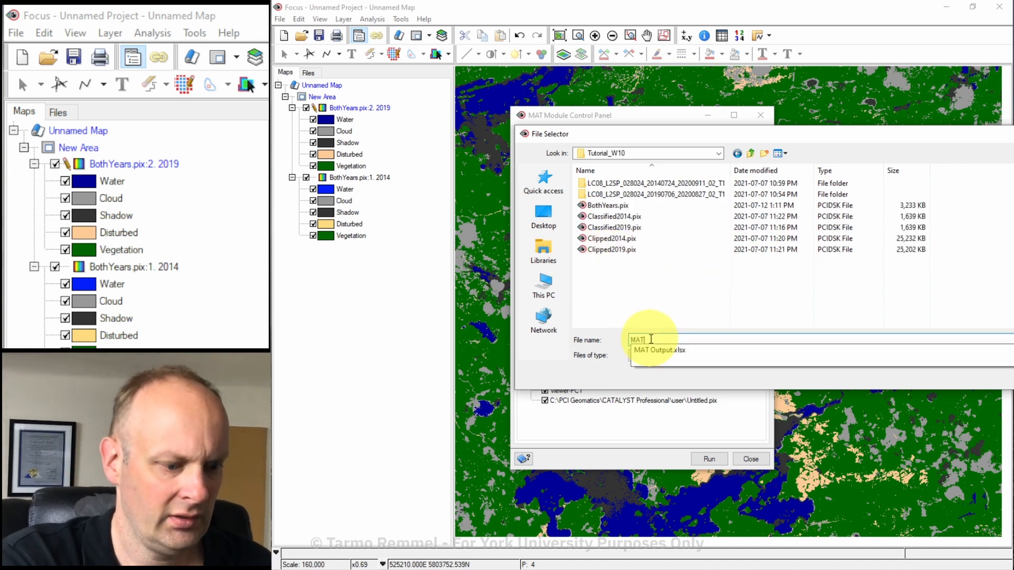
type("-OUTPUT")
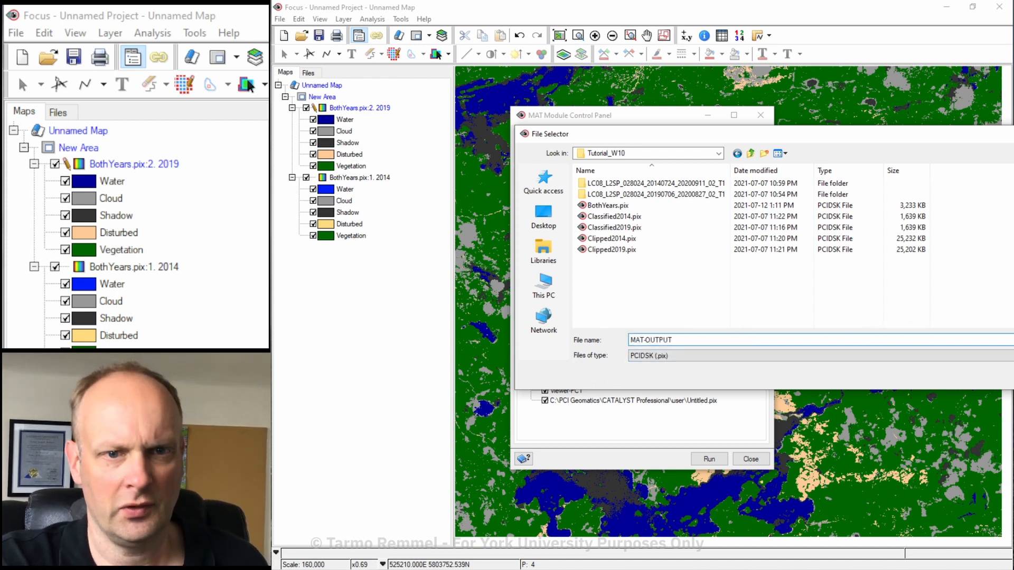
key("Return")
Step: Set the recoded matrix column and row values to 1,2,3,4,5, run MAT with the LOG report mode and close its control panel
left_click(581, 174)
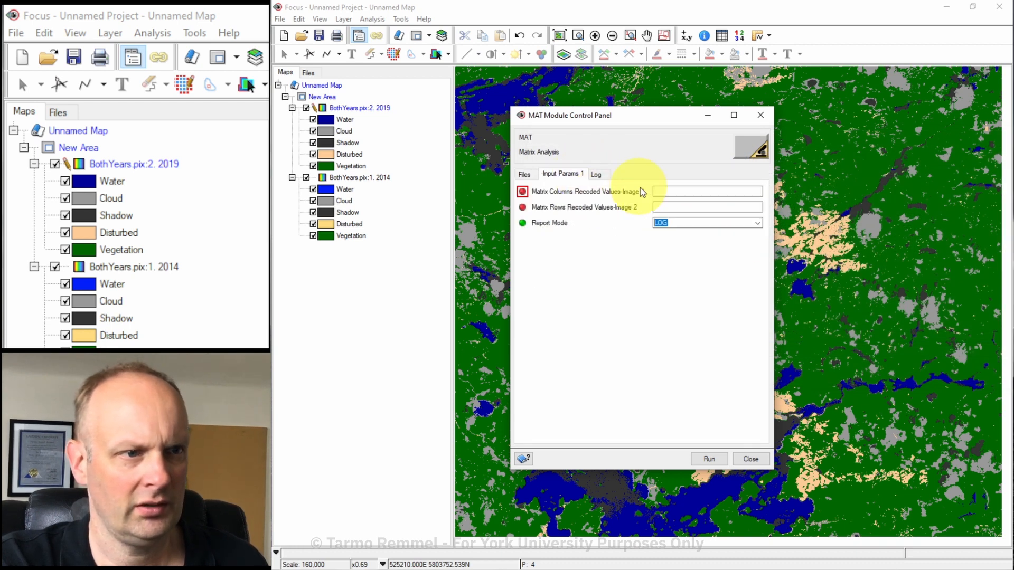
left_click(671, 191)
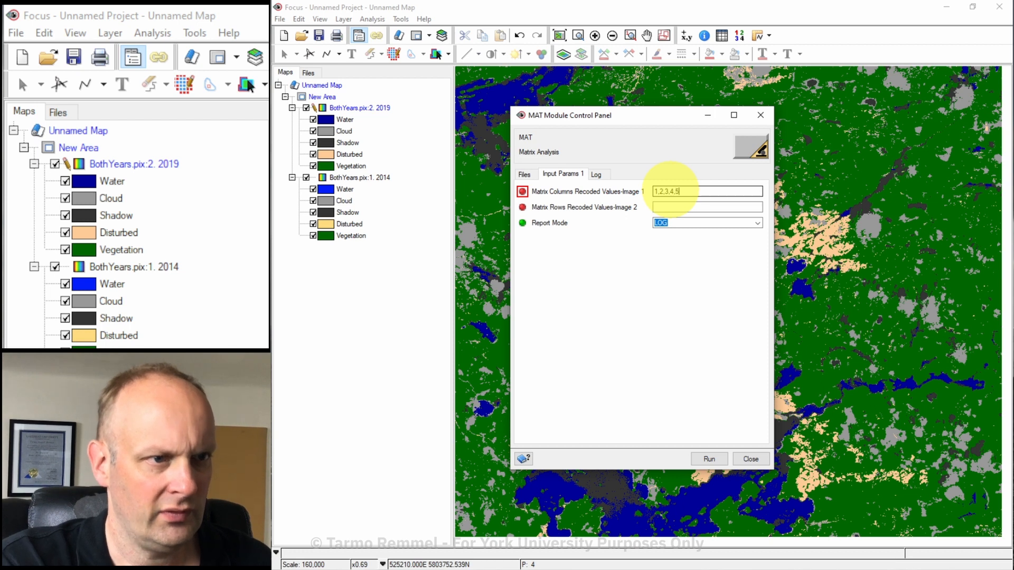
left_click(673, 205)
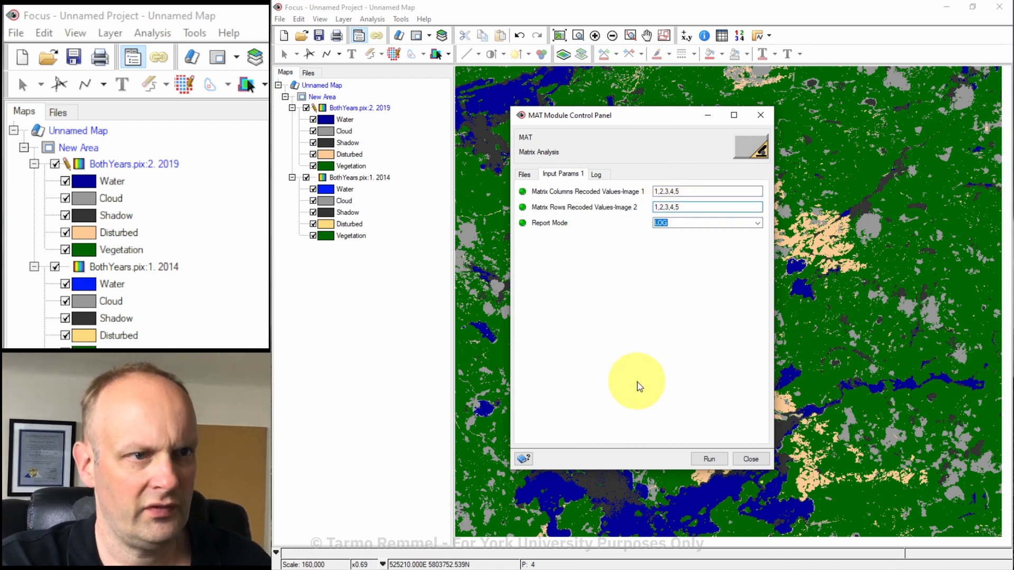
left_click(686, 221)
left_click(710, 458)
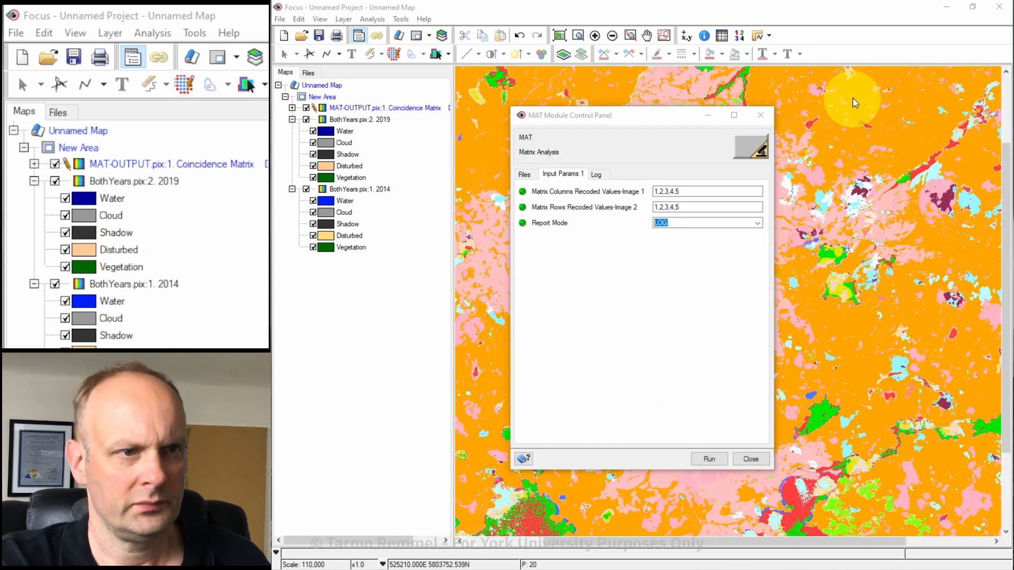
left_click(760, 115)
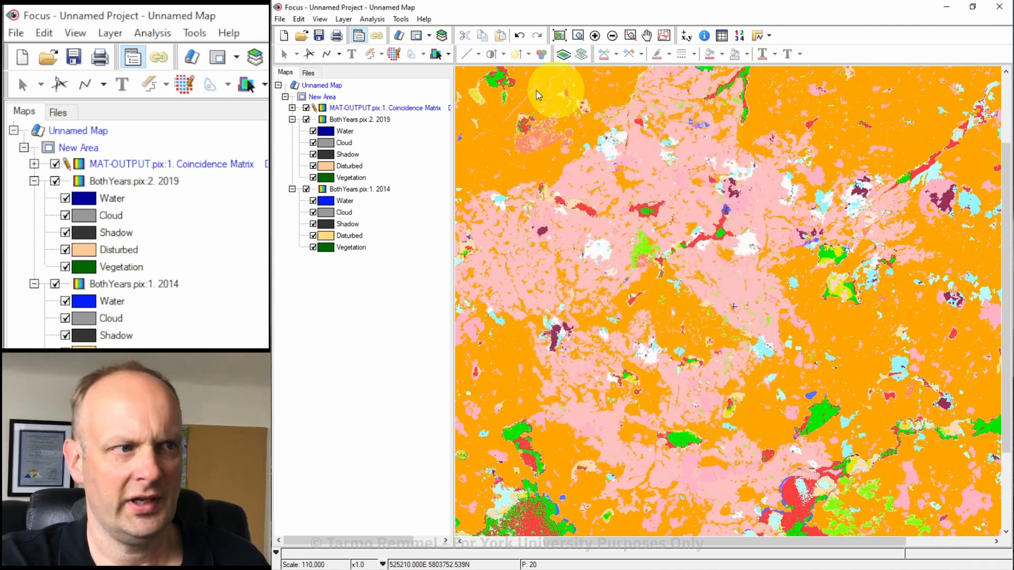
Step: Collapse and hide the 2019 and 2014 layers and expand the class list of the MAT-OUTPUT Coincidence Matrix layer
left_click(292, 120)
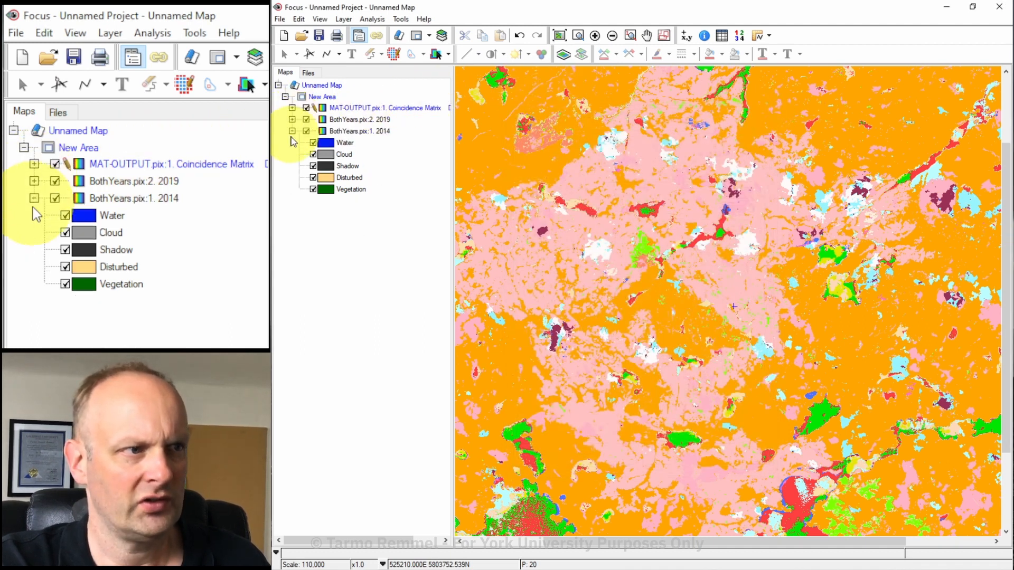
left_click(306, 119)
left_click(306, 131)
left_click(292, 131)
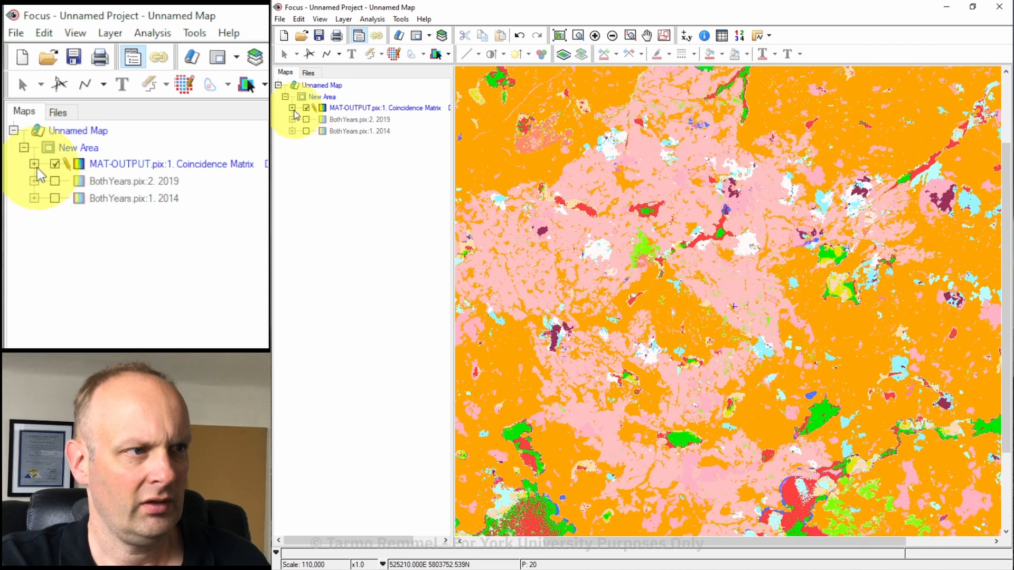
left_click(292, 108)
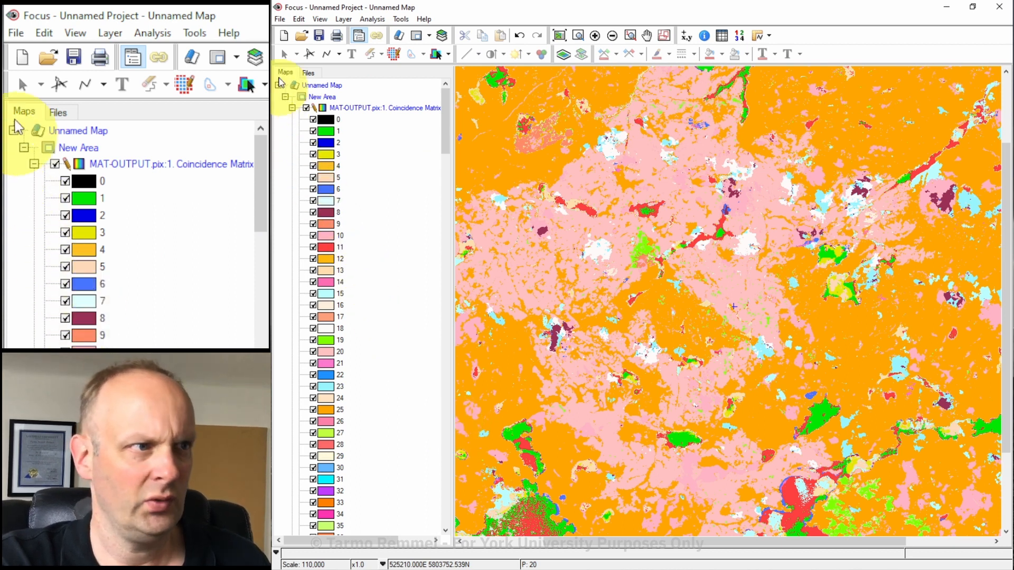
Step: Start a new project, discarding the changes, and load MAT-OUTPUT.pix into it from the Tutorial_W10 folder
left_click(284, 37)
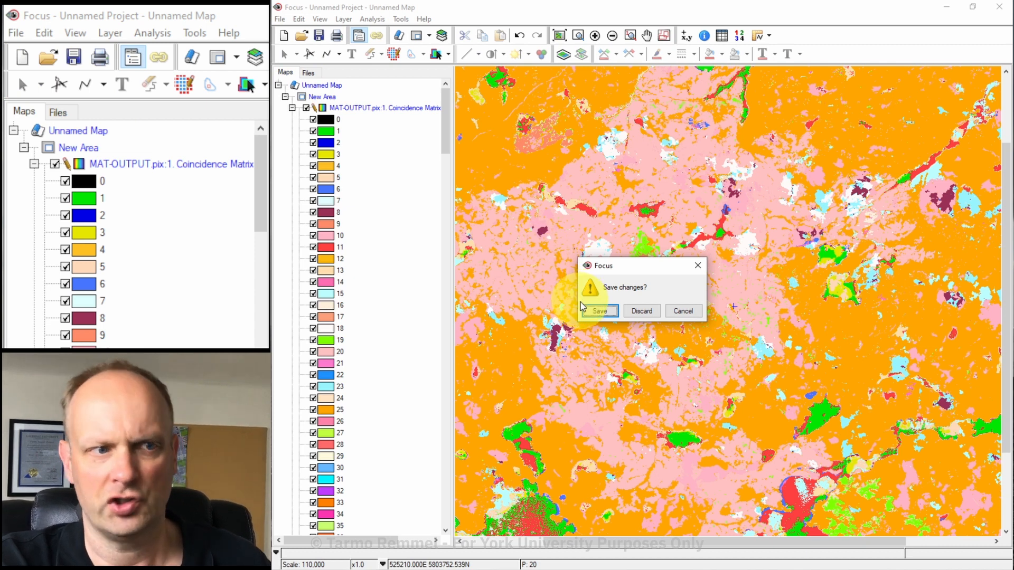
left_click(641, 311)
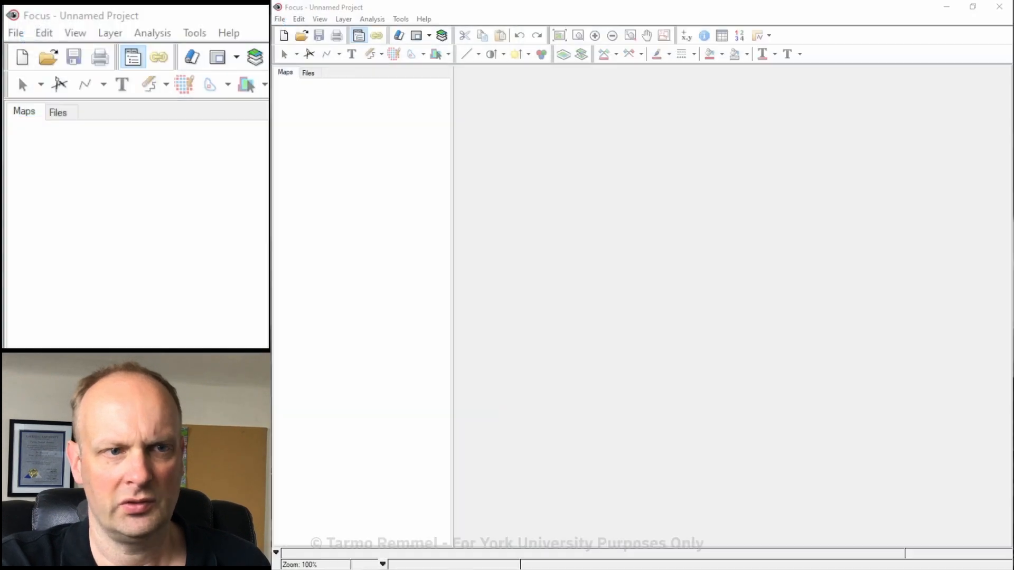
left_click_drag(1008, 417, 765, 98)
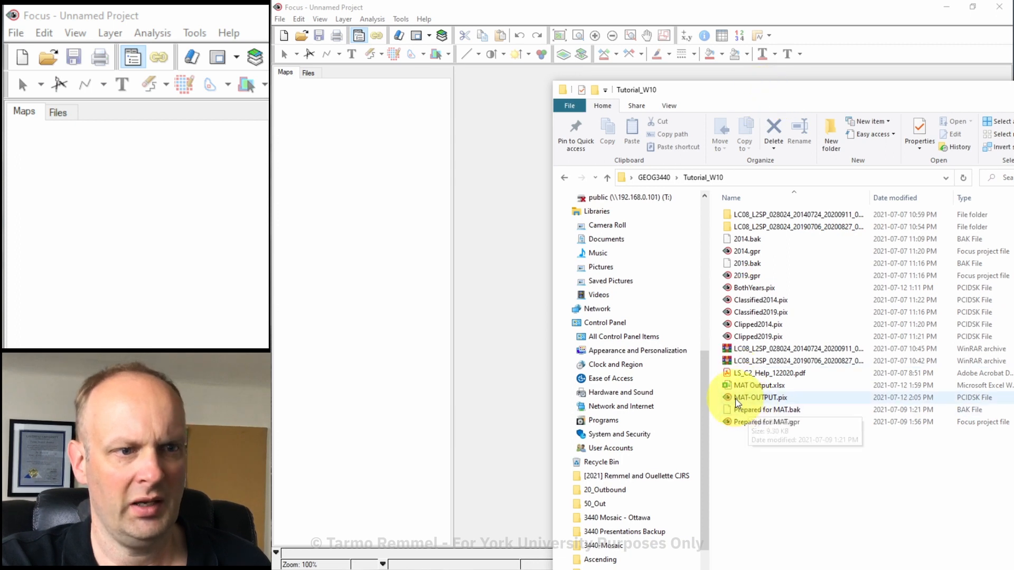
left_click(756, 399)
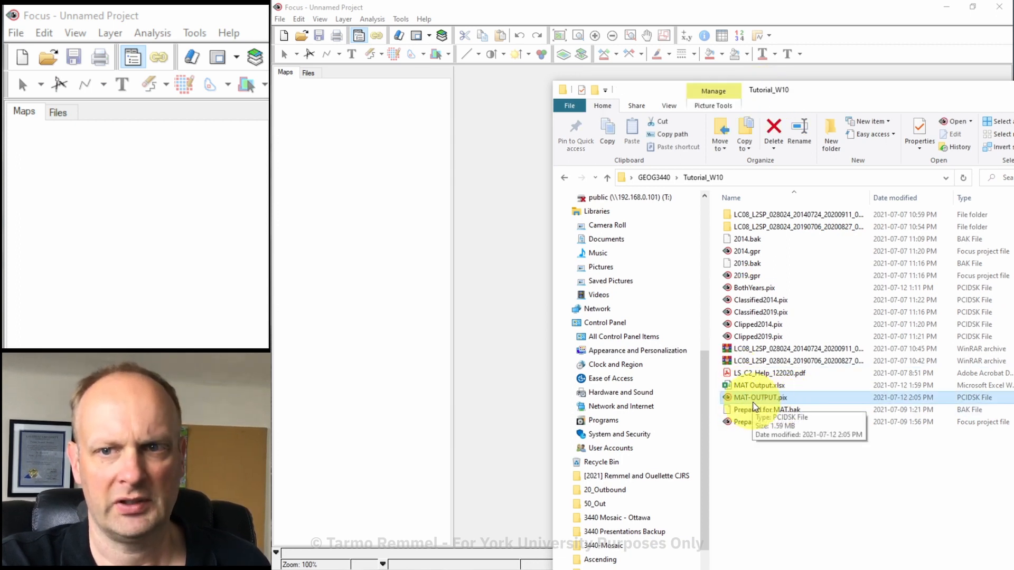
left_click_drag(754, 406, 372, 260)
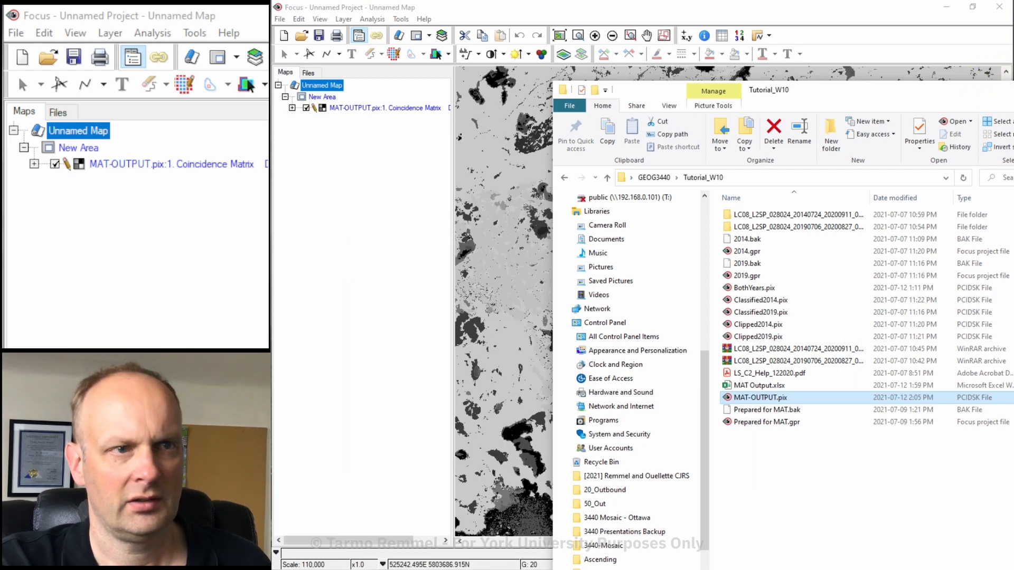
left_click(1011, 90)
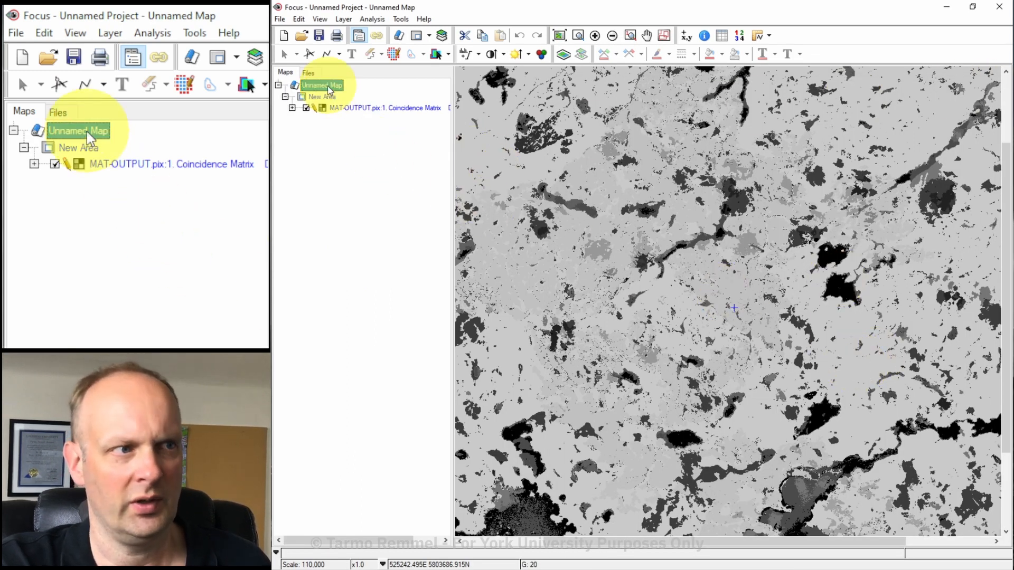
Step: Display the Coincidence Matrix raster of MAT-OUTPUT.pix as a pseudocolor layer
left_click(308, 72)
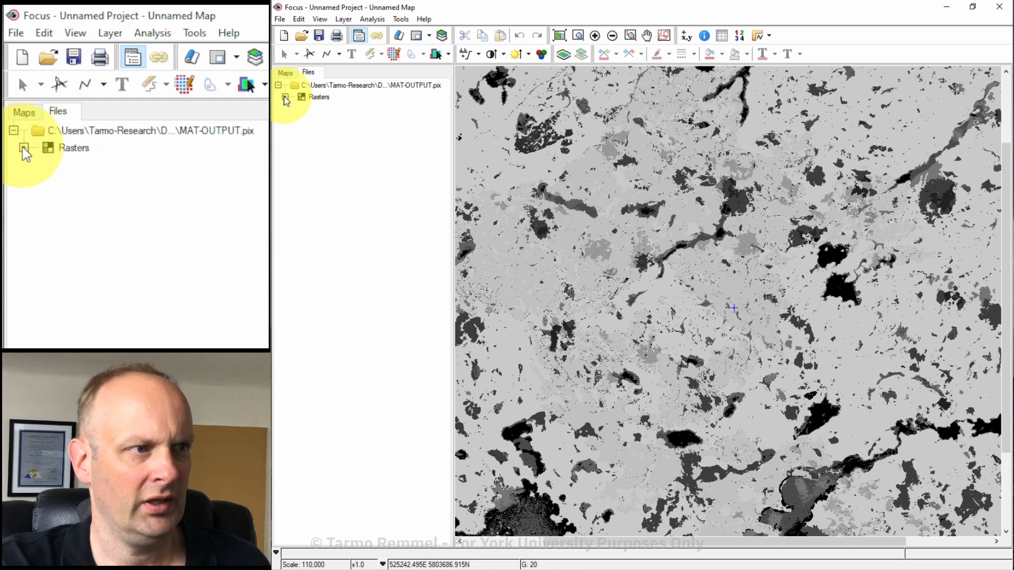
left_click(285, 97)
left_click(327, 108)
right_click(330, 108)
mouse_move(400, 149)
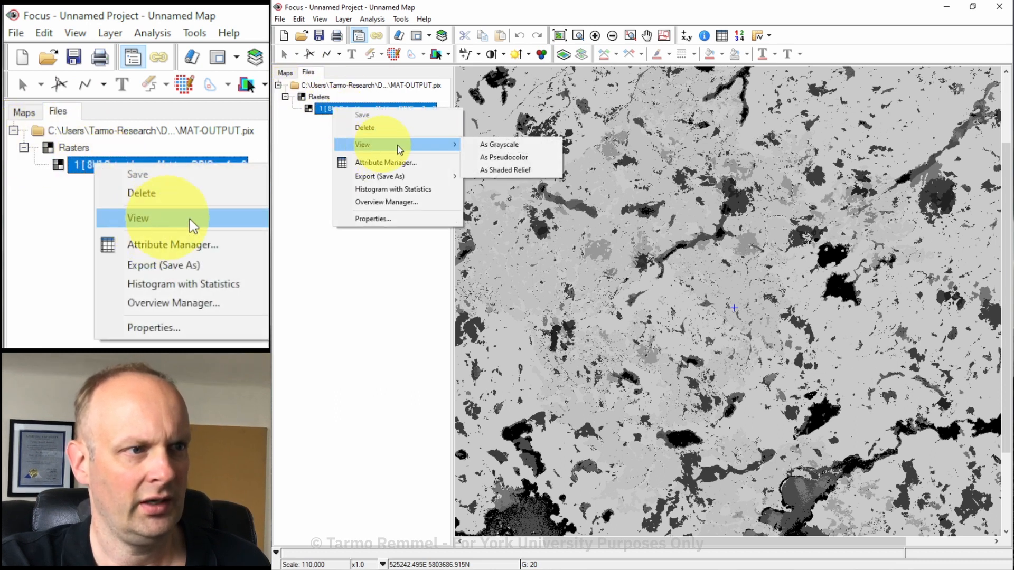
left_click(519, 155)
Step: Remove the grayscale Coincidence Matrix layer from the map area
left_click(285, 73)
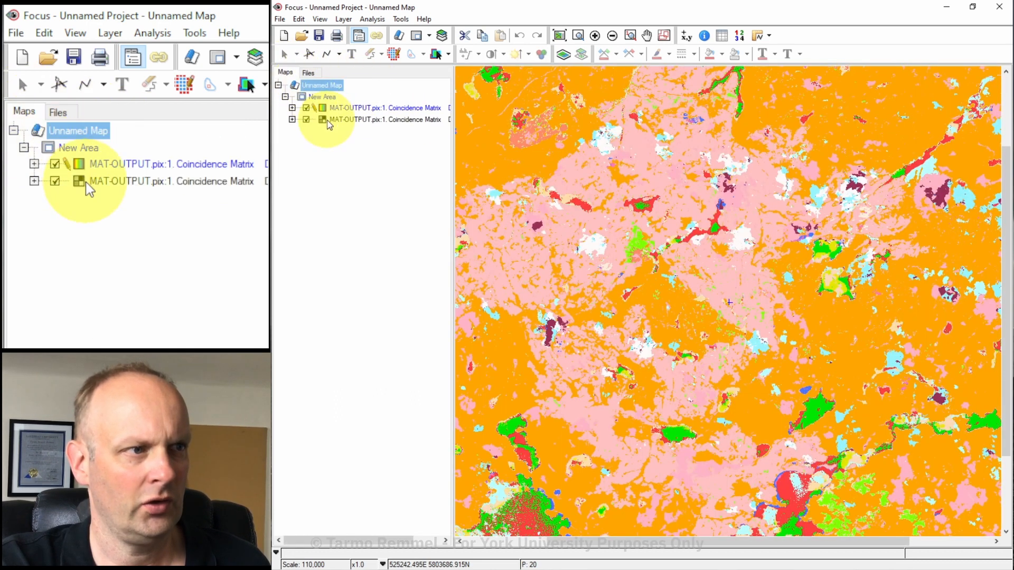
left_click(361, 121)
right_click(361, 120)
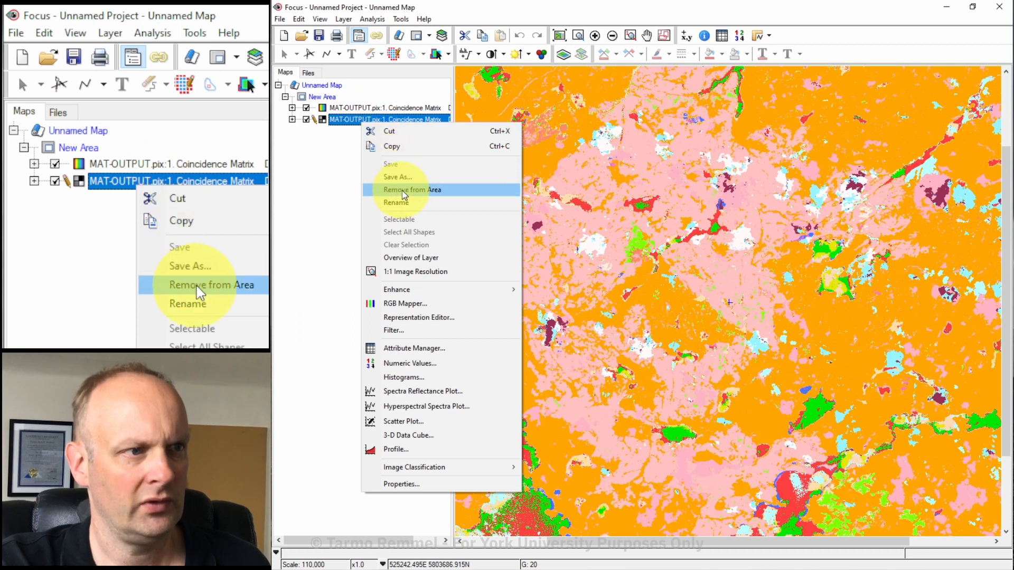
left_click(428, 190)
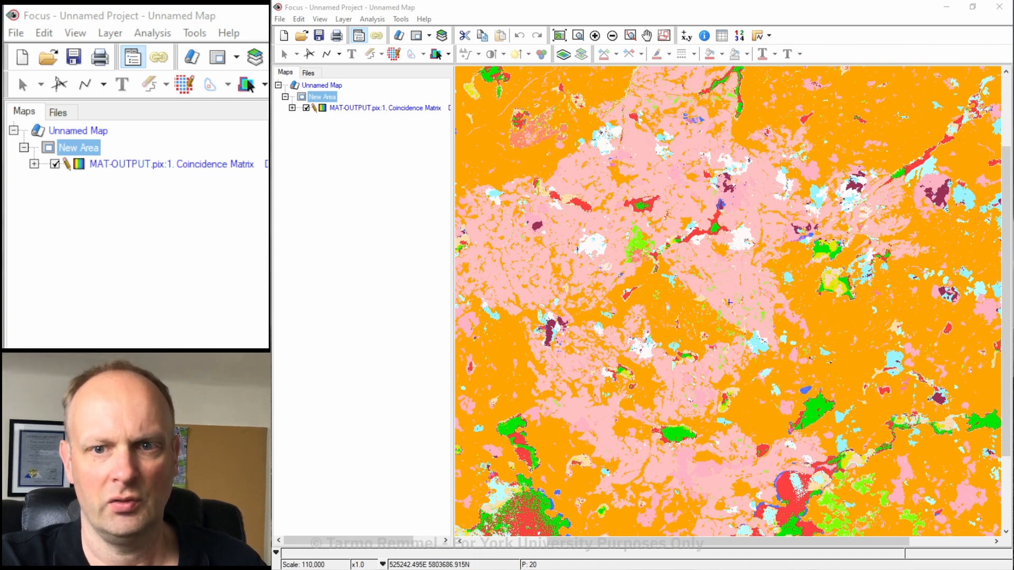
Step: Switch to MAT Output.xlsx and examine the highlighted newly disturbed class codes in D7, E7, F7 and H7 of the Blank sheet
mouse_move(775, 229)
left_mouse_down()
mouse_move(807, 242)
mouse_move(781, 219)
left_mouse_up()
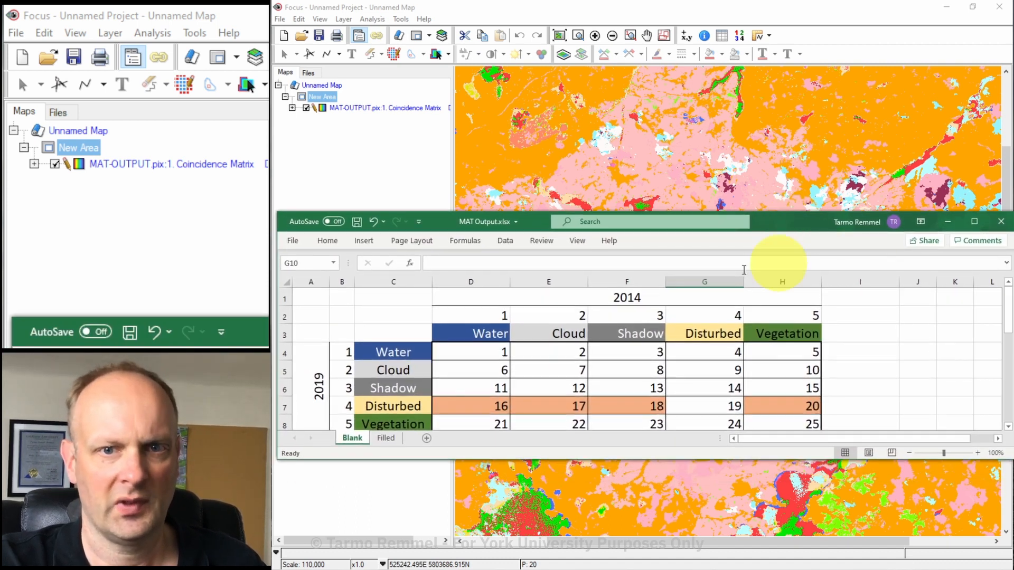
left_click(488, 405)
left_click(551, 405)
left_click(636, 405)
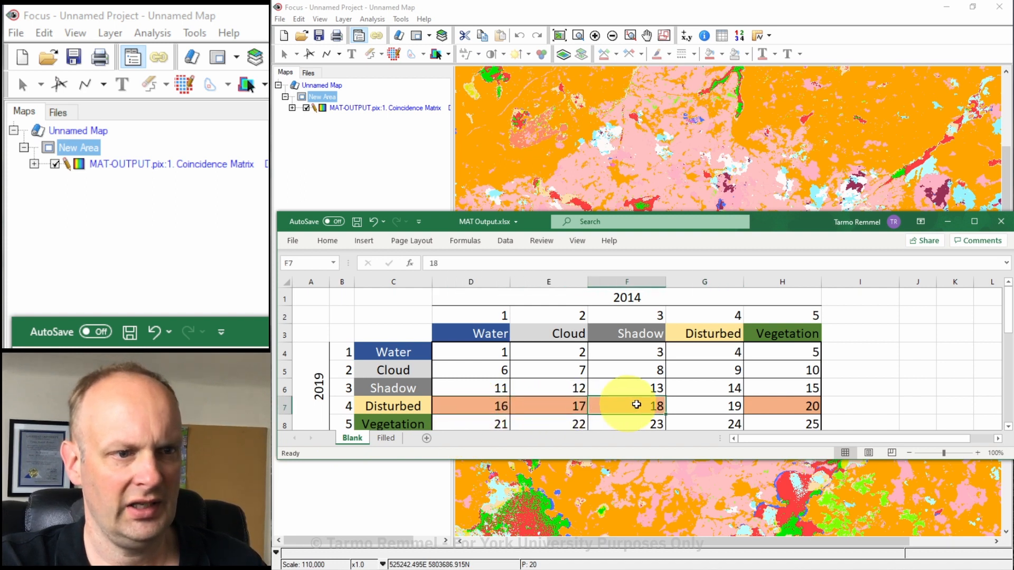
left_click(809, 405)
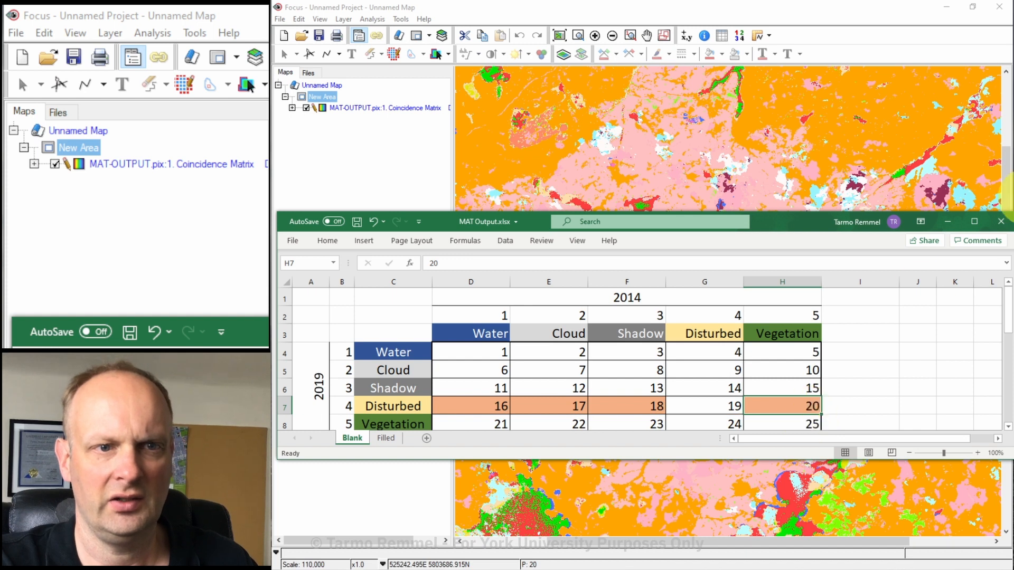
left_click(1002, 224)
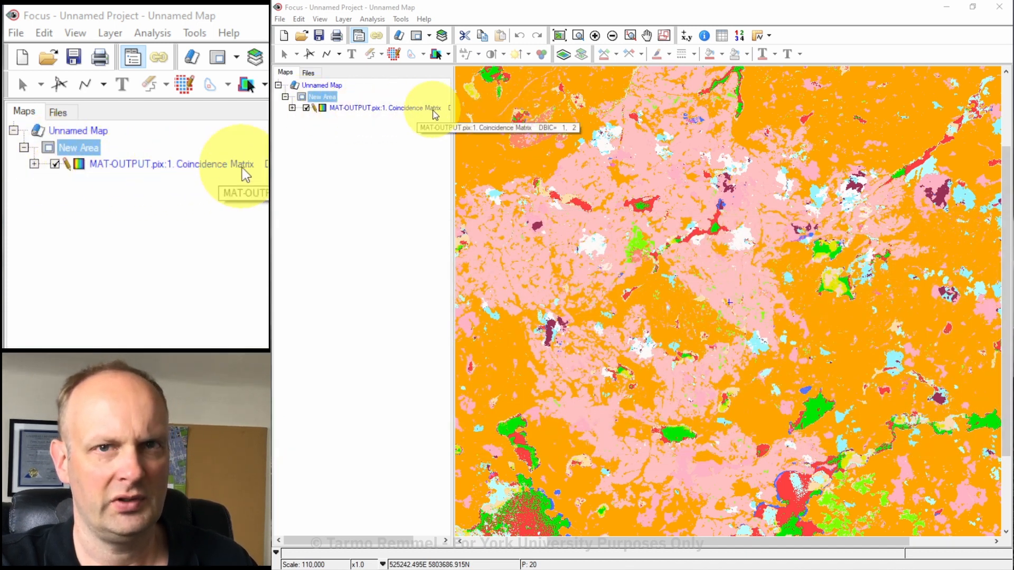
Step: Switch to Focus and add one new 8-bit raster channel to MAT-OUTPUT.pix
left_click(309, 73)
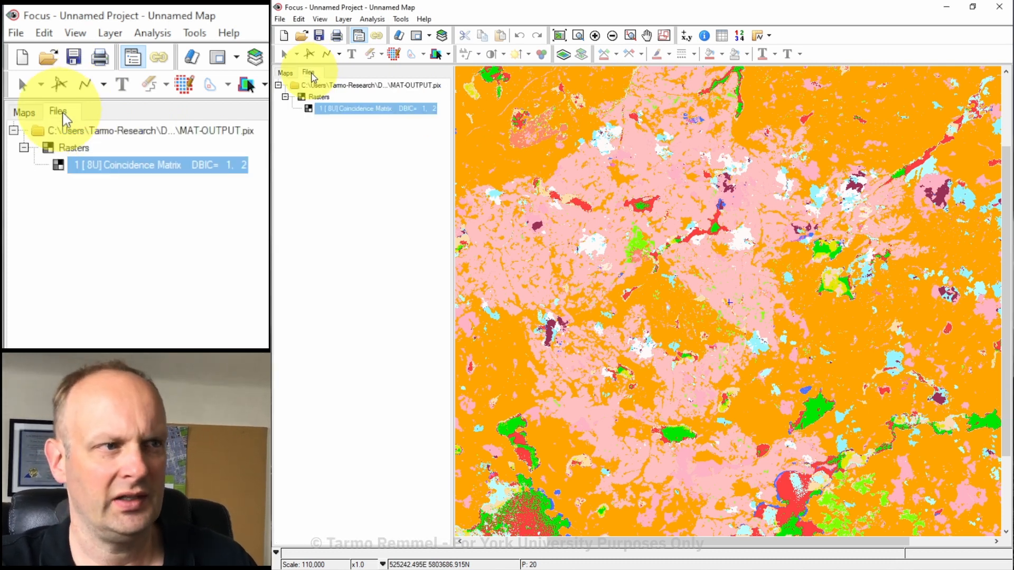
right_click(363, 87)
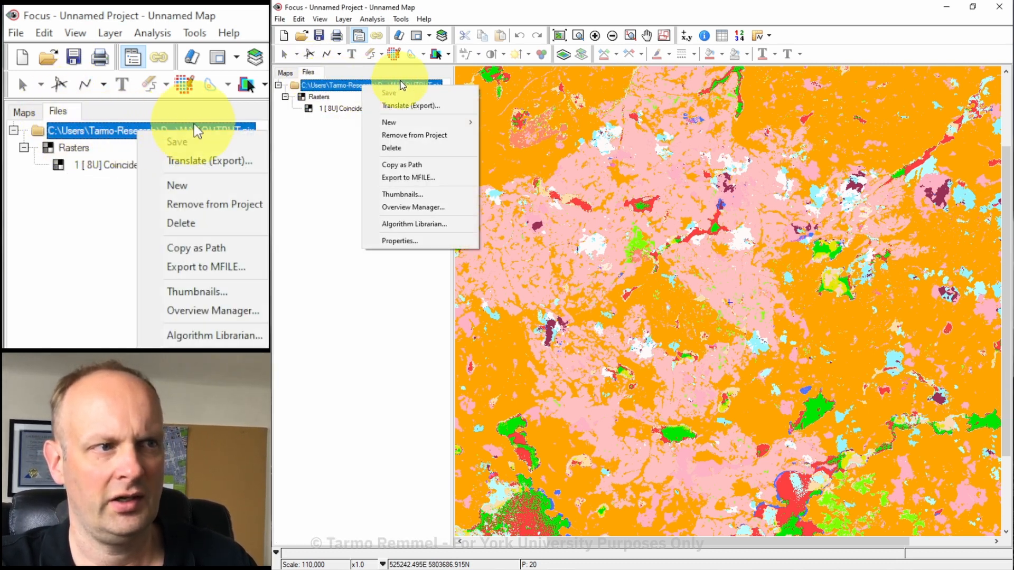
mouse_move(390, 122)
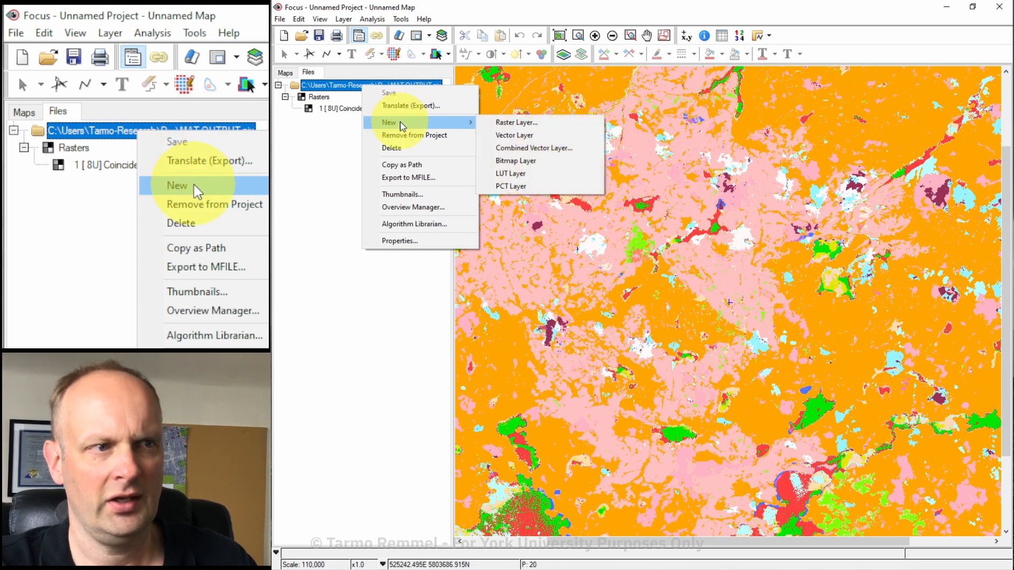
left_click(551, 123)
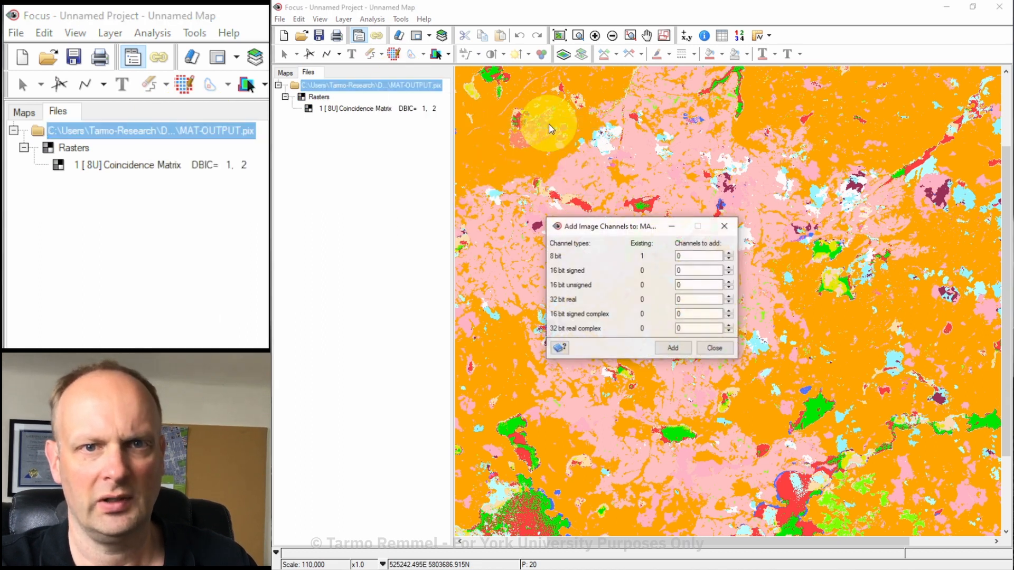
left_click(728, 254)
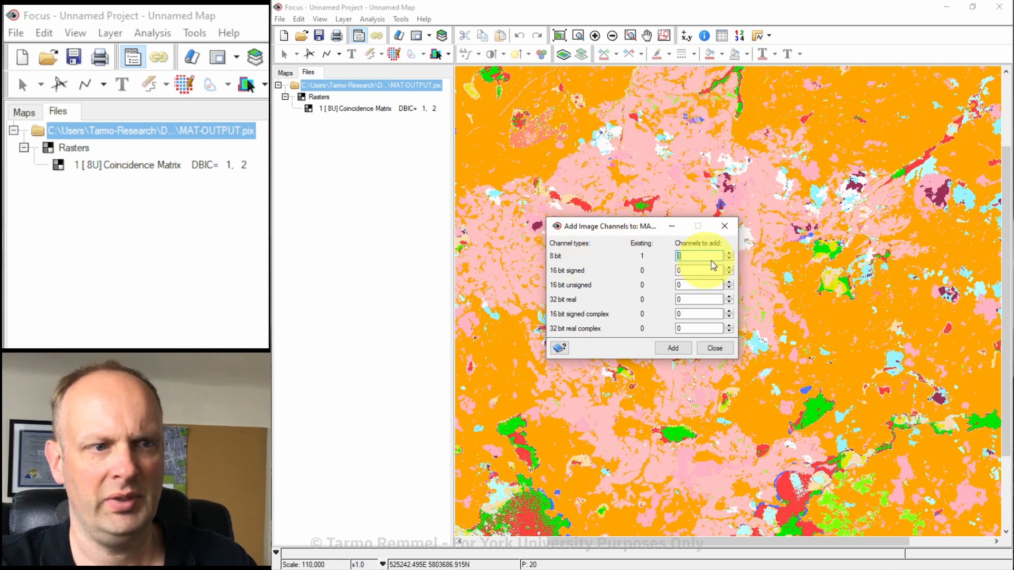
left_click(673, 349)
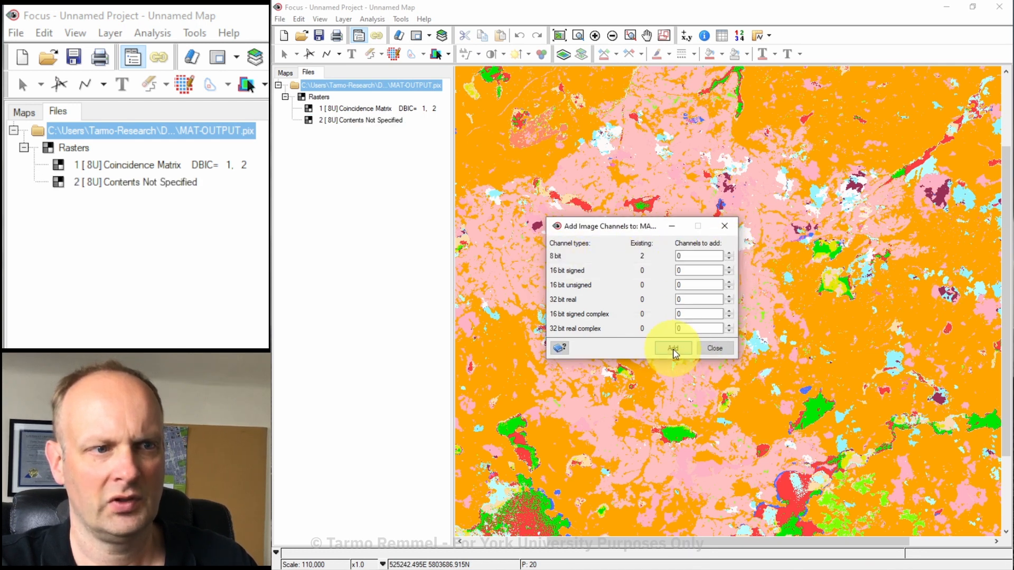
Step: Close the channel-adding dialog and rename raster channel 2 of MAT-OUTPUT.pix as Binary
left_click(714, 348)
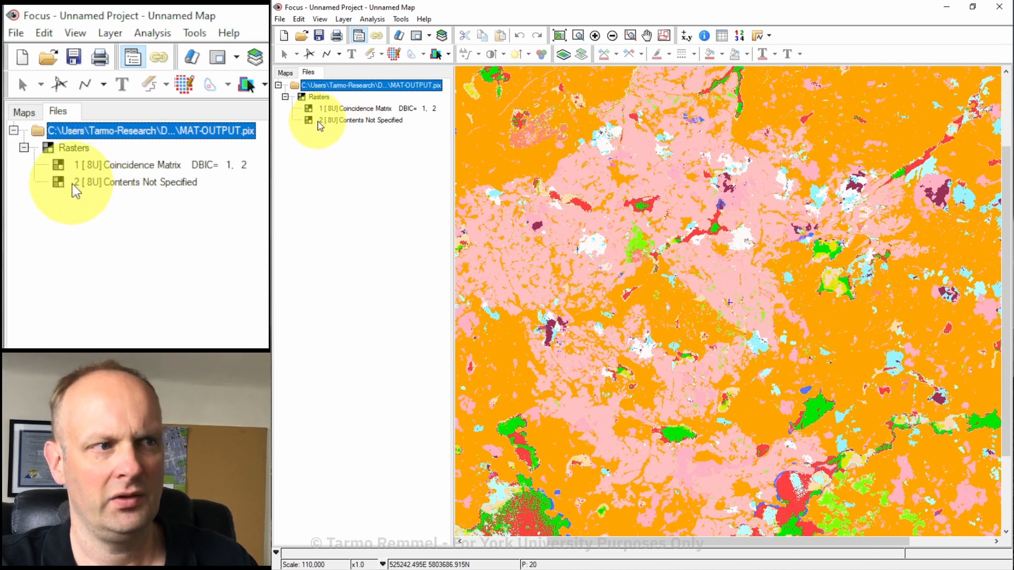
left_click(383, 121)
left_click(384, 121)
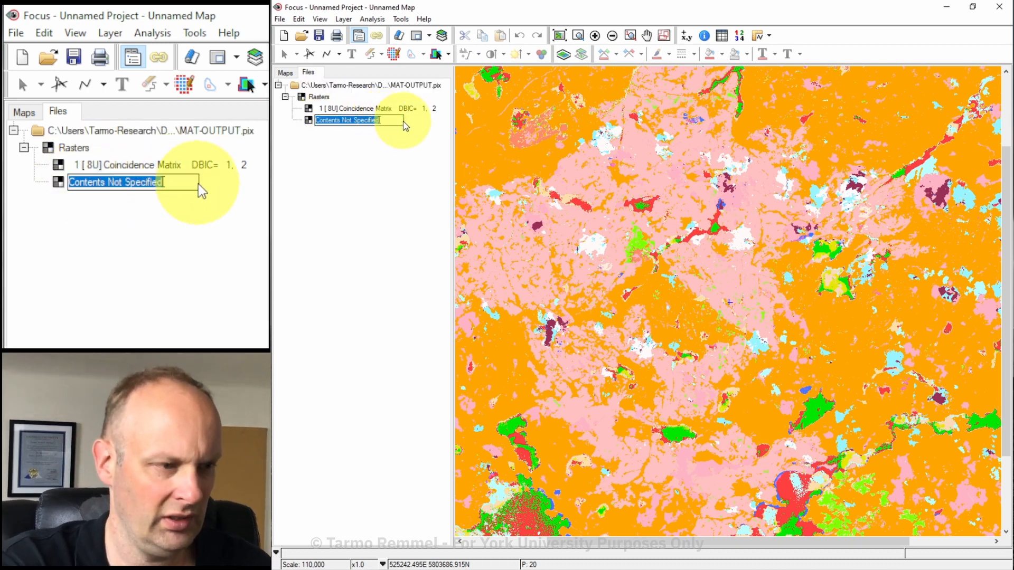
type("Binary")
key("Return")
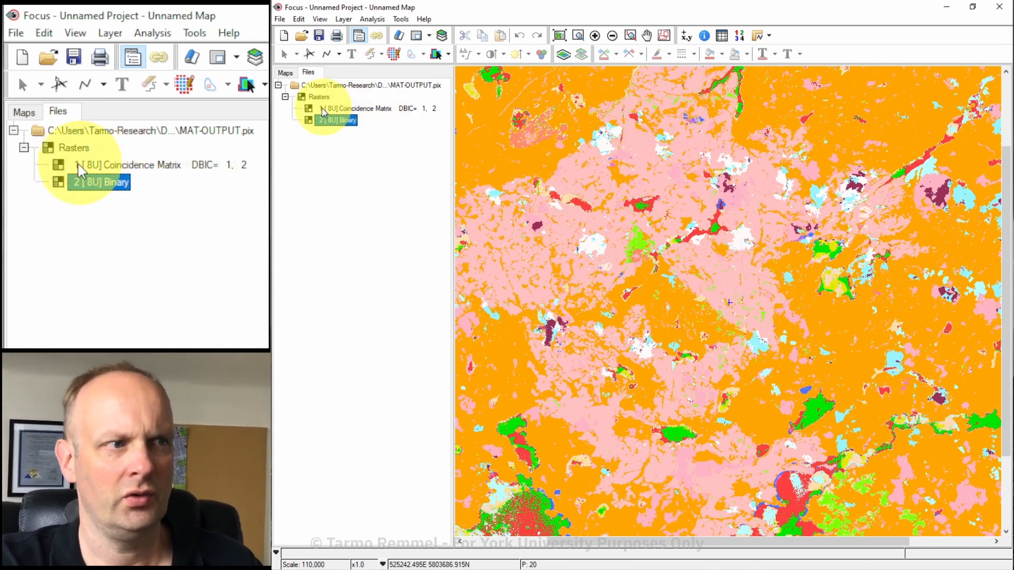
Step: Open EASI Modeling with MAT-OUTPUT.pix as the input file and move its window clear of the map
left_click(353, 111)
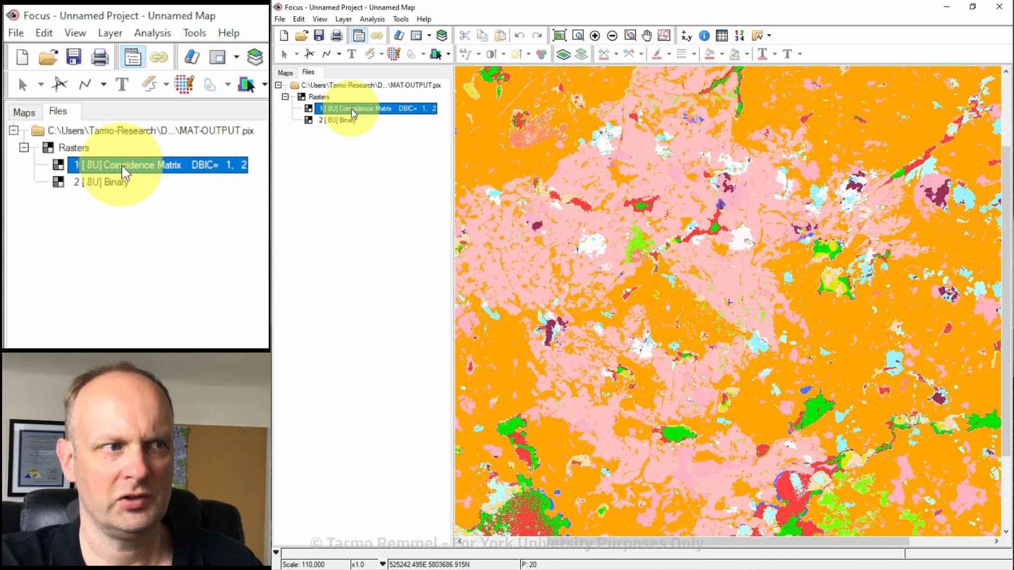
left_click(336, 121)
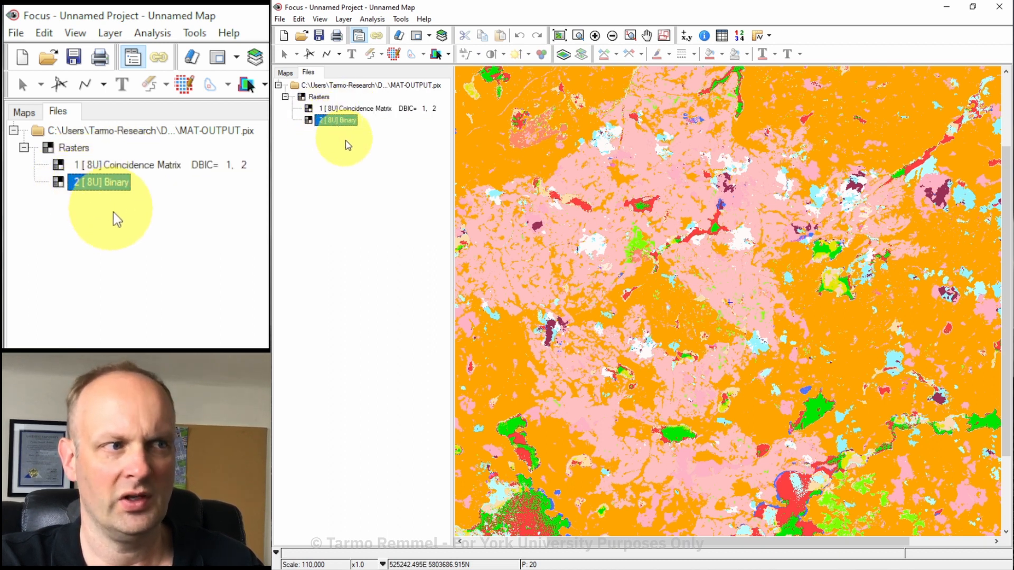
left_click(401, 20)
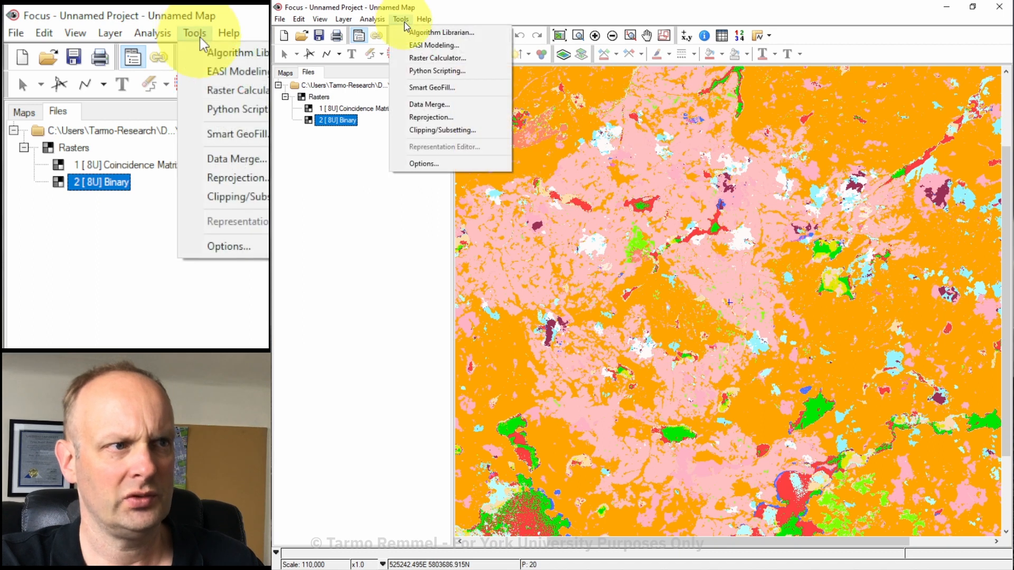
left_click(415, 49)
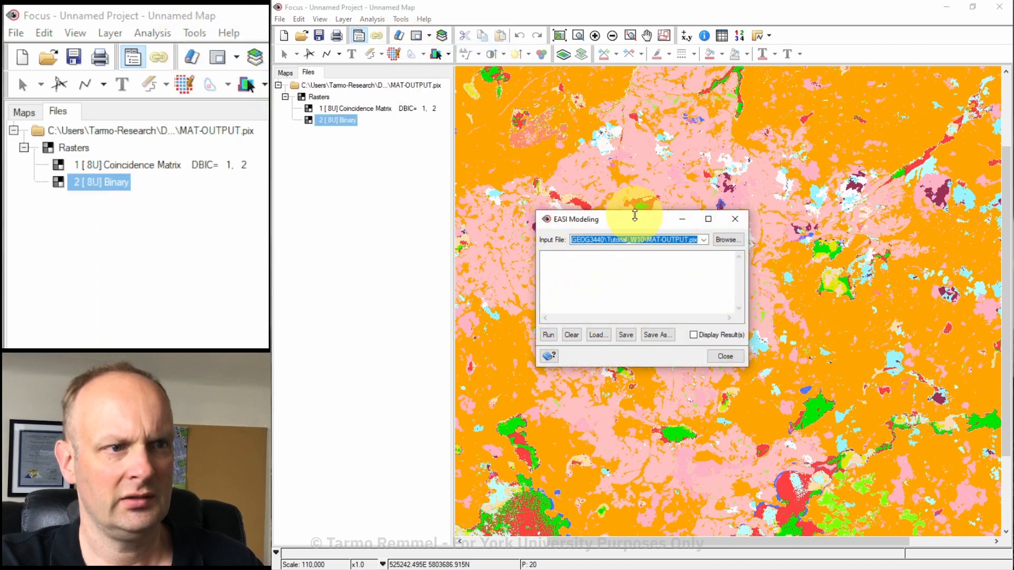
left_click_drag(635, 211, 565, 91)
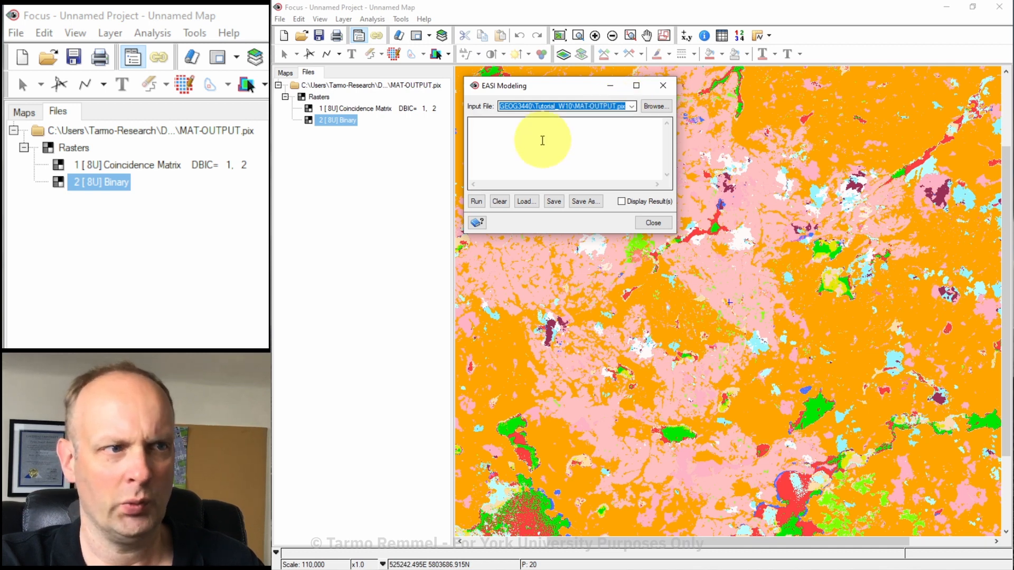
left_click(485, 128)
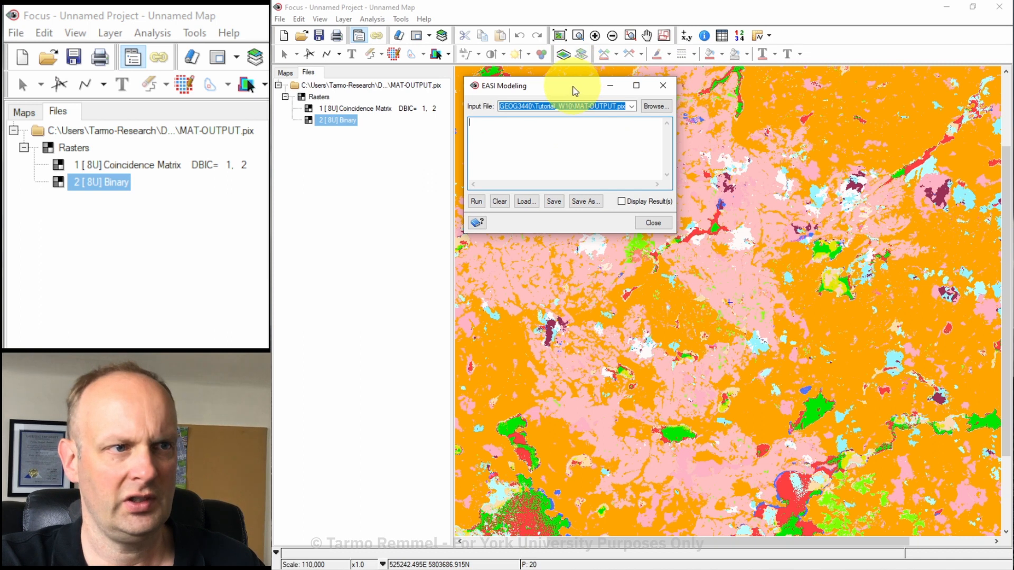
left_click_drag(573, 91, 381, 79)
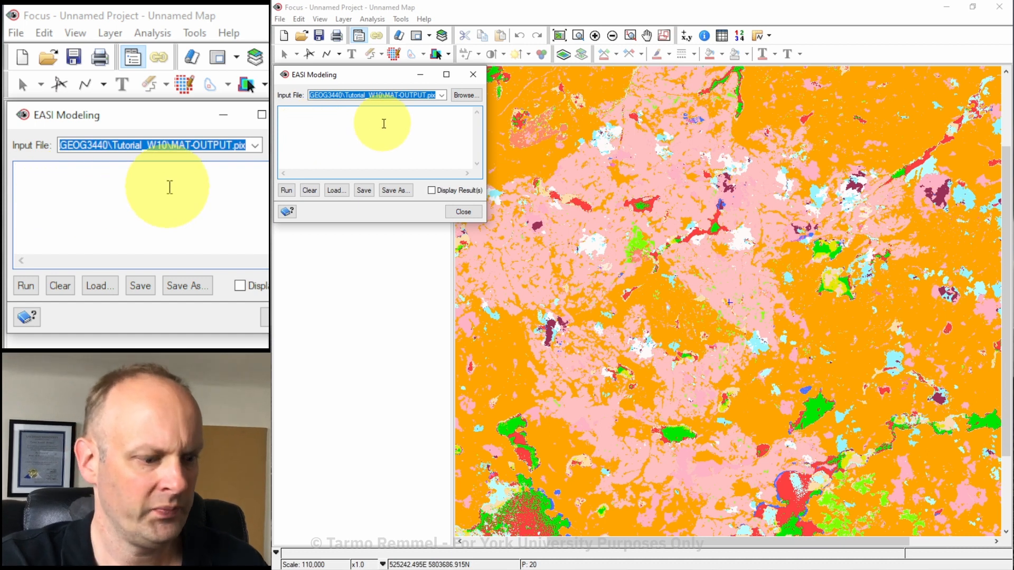
Step: Write the model condition "if %1 = 16 or %1 = 17 or %1 = 18 or %1 = 20 then"
type("if ")
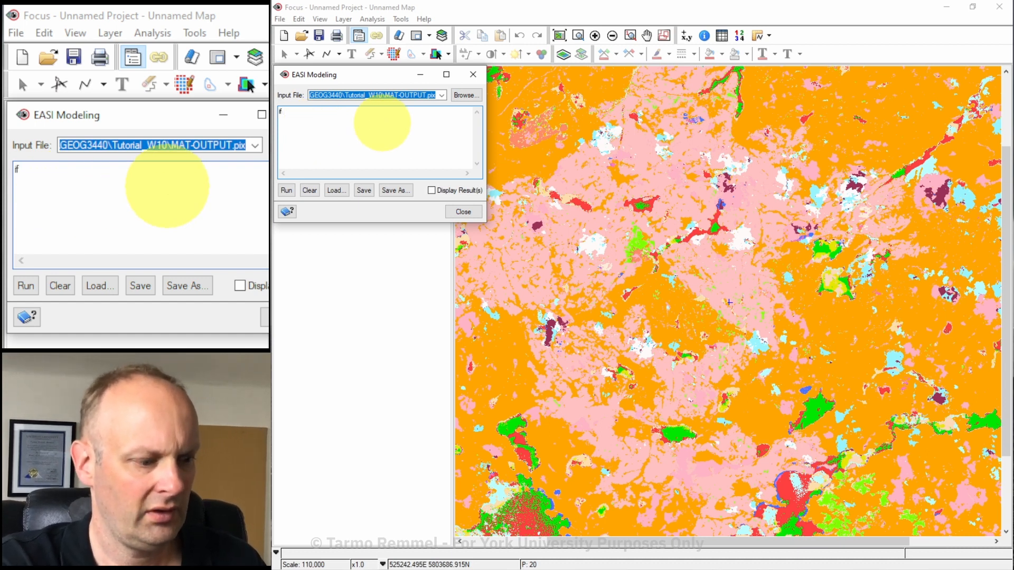
type("%1")
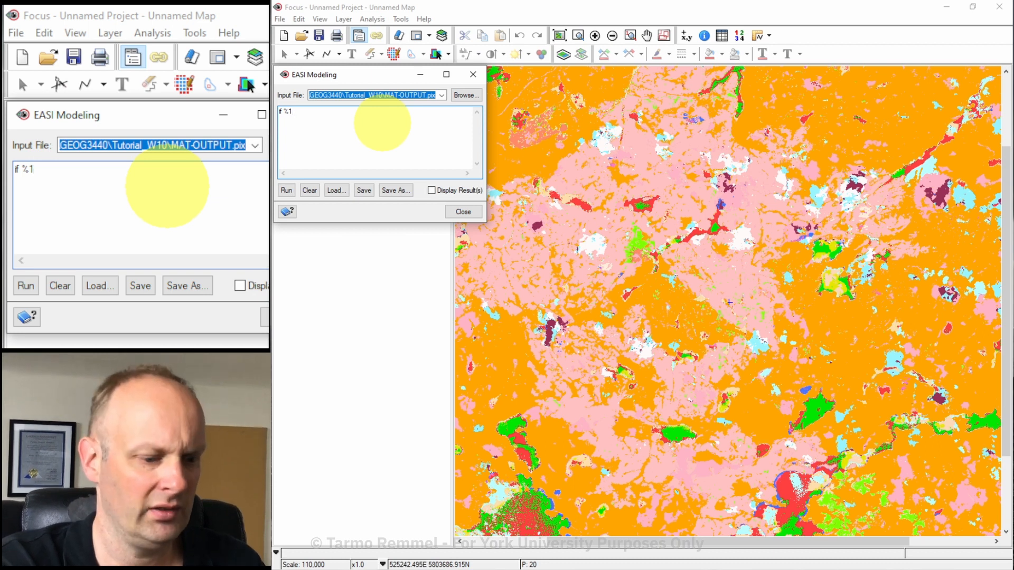
type(" = 16 o")
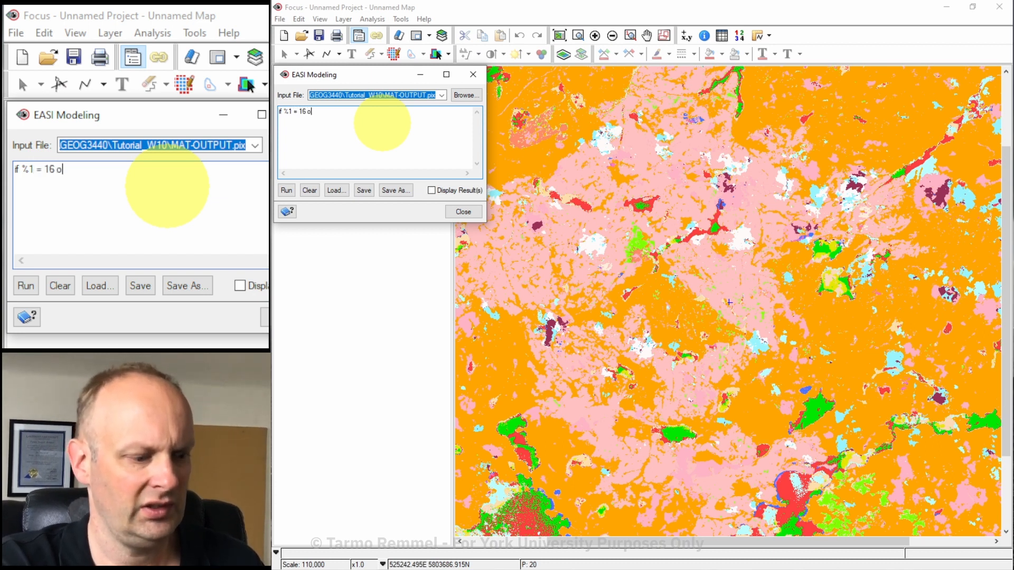
type("r %1 ")
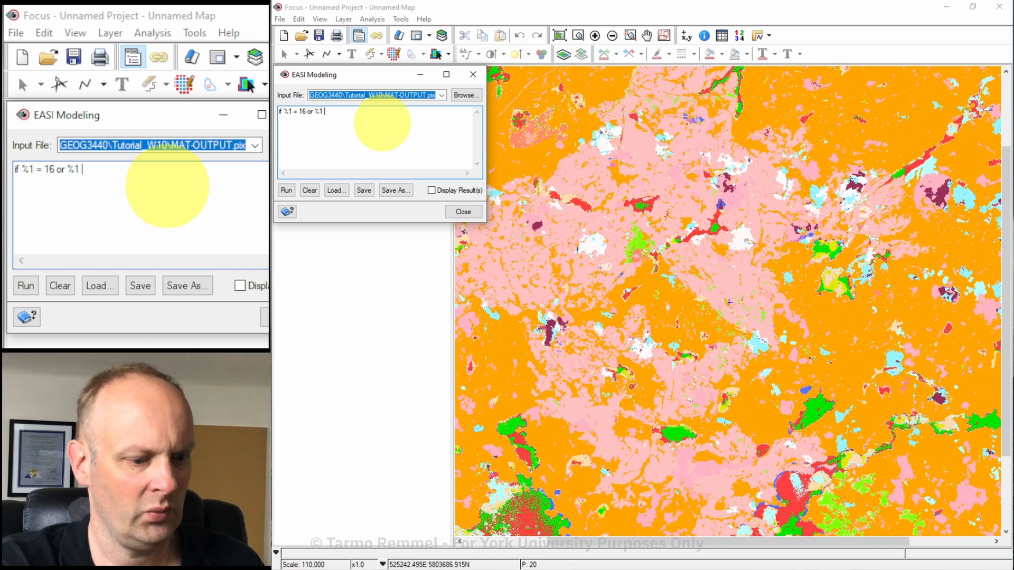
type("= 1")
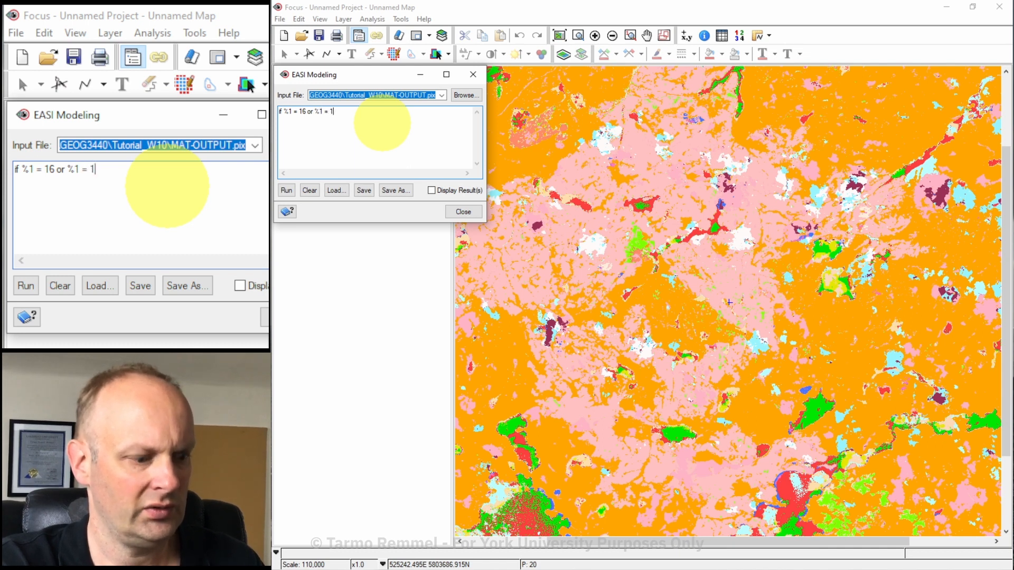
type("7 or")
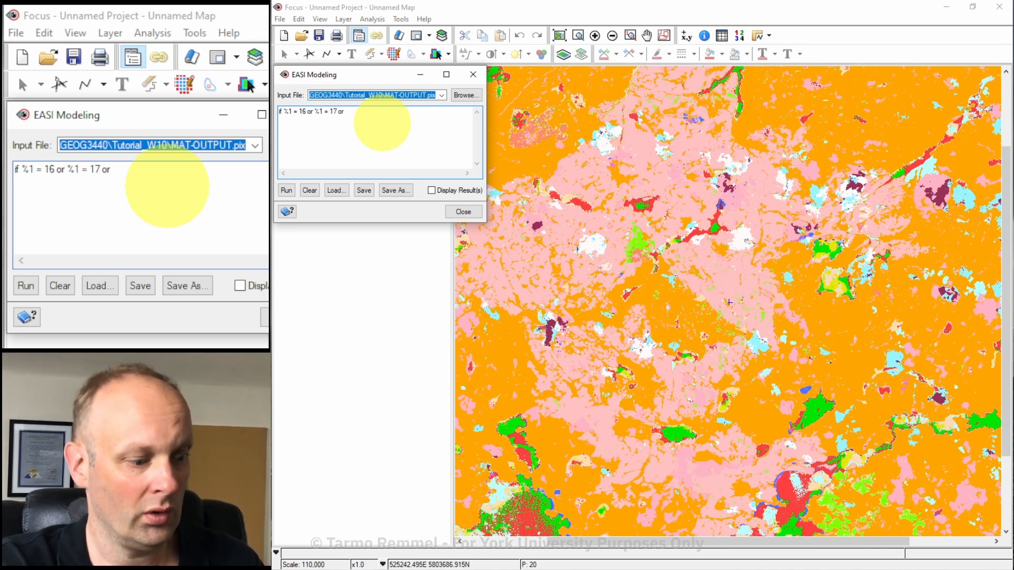
type(" %1 =")
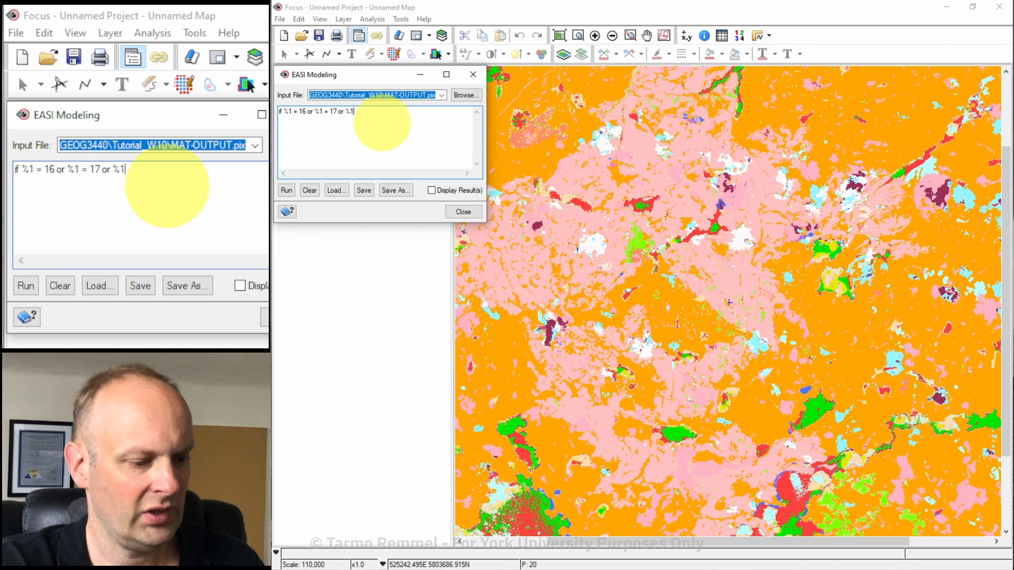
type(" 1")
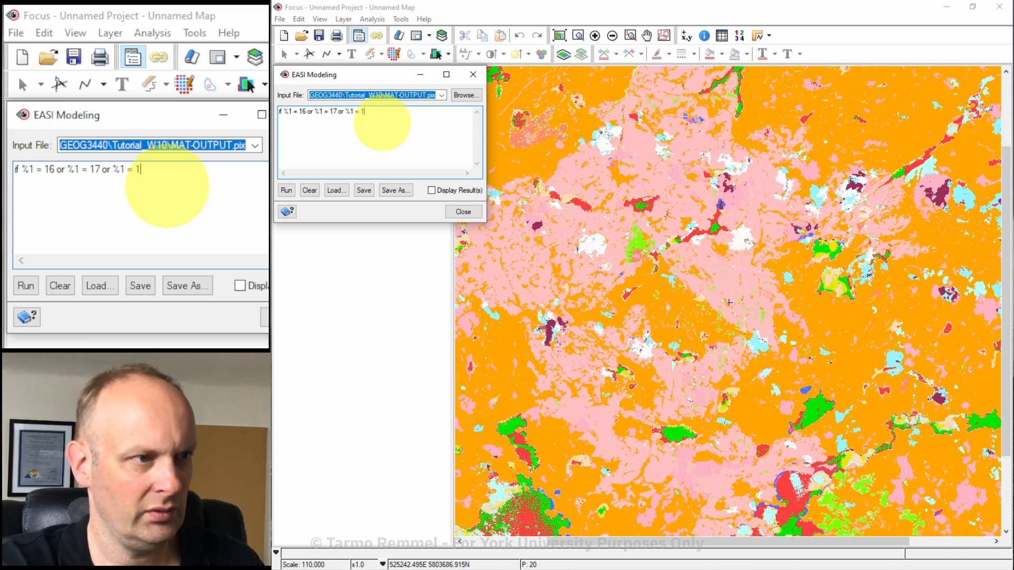
type("8 or")
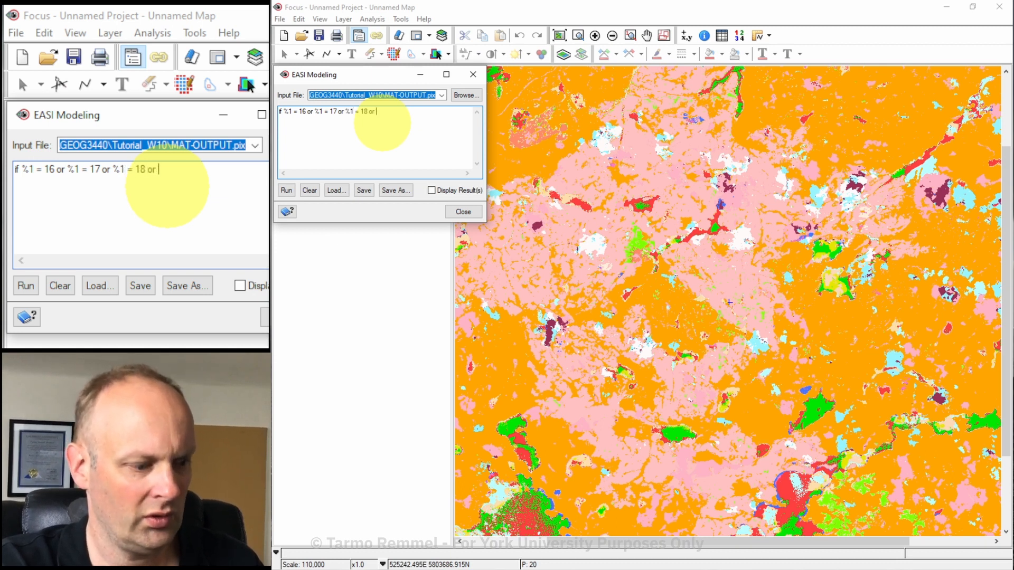
type(" %1 = ")
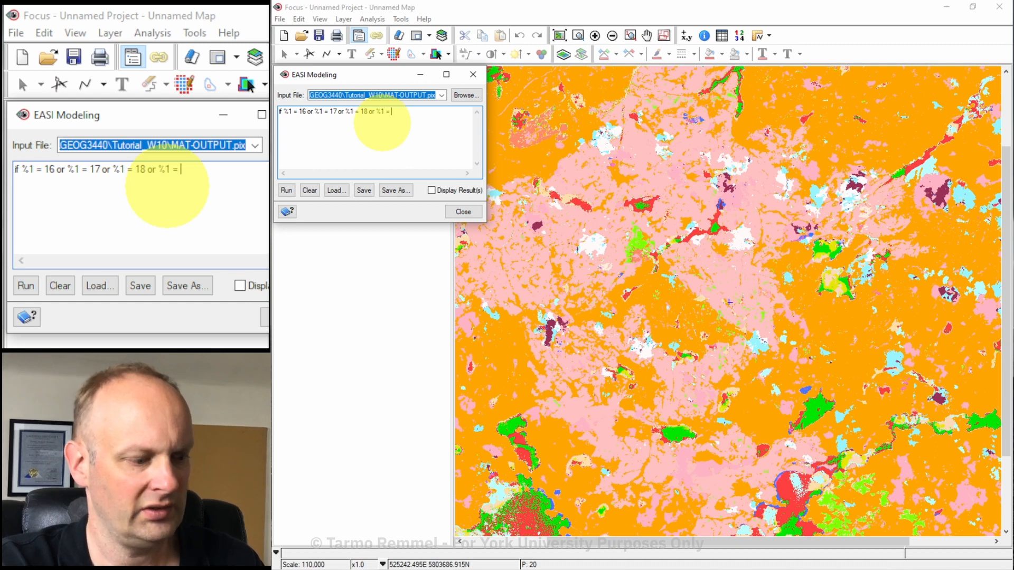
type("20 then ")
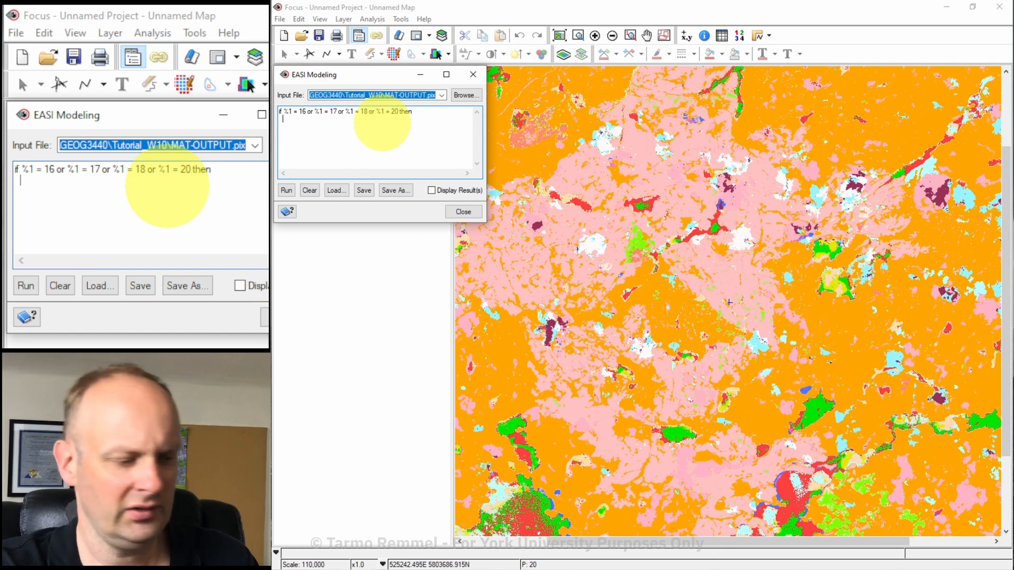
Step: Complete the model with %2 = 1 for matches, else %2 = 0, and endif, then run it and minimize its window
type("   %")
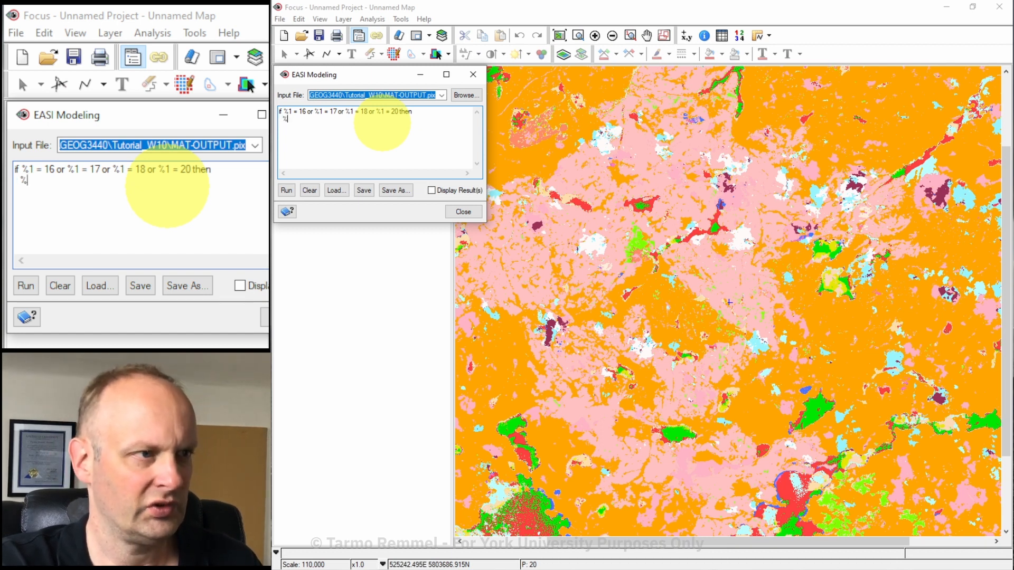
type("2 = 1")
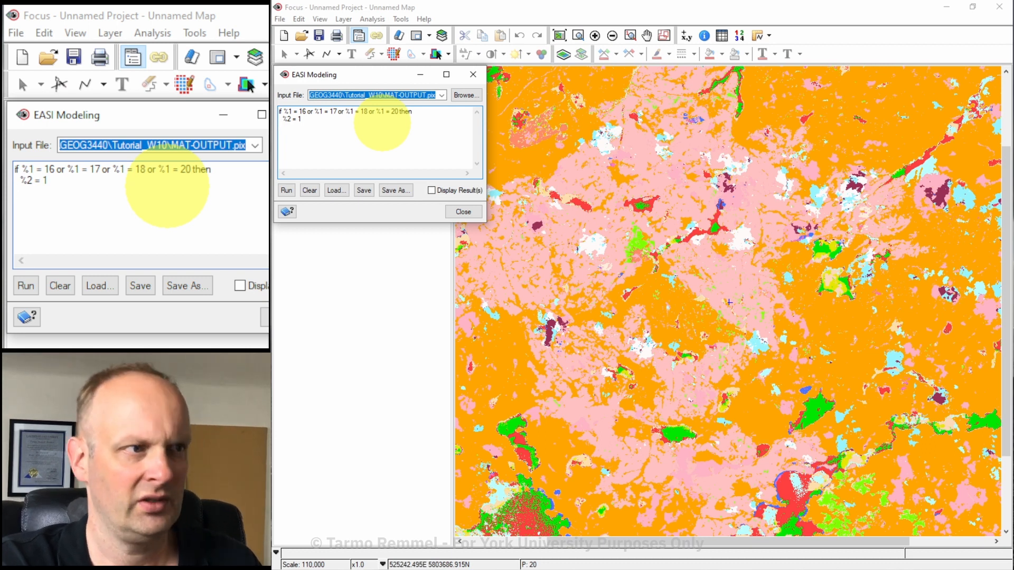
type("else   ")
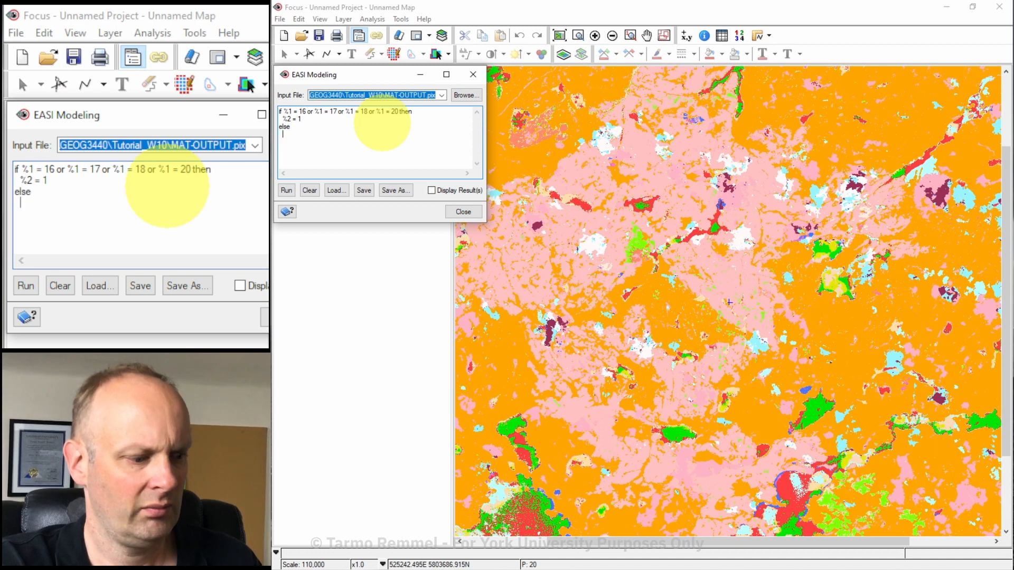
type("%2 = 0 ")
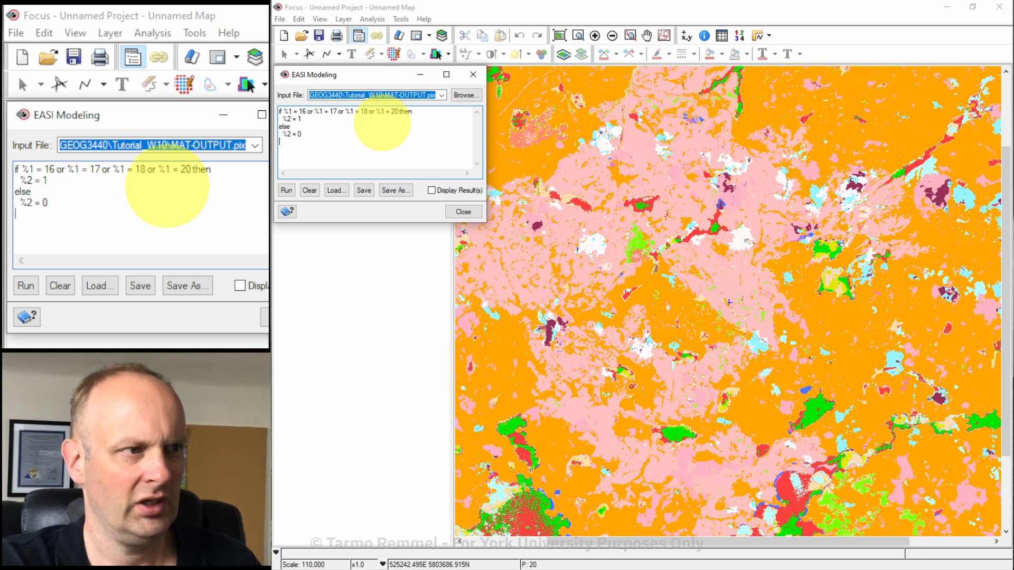
type("endif")
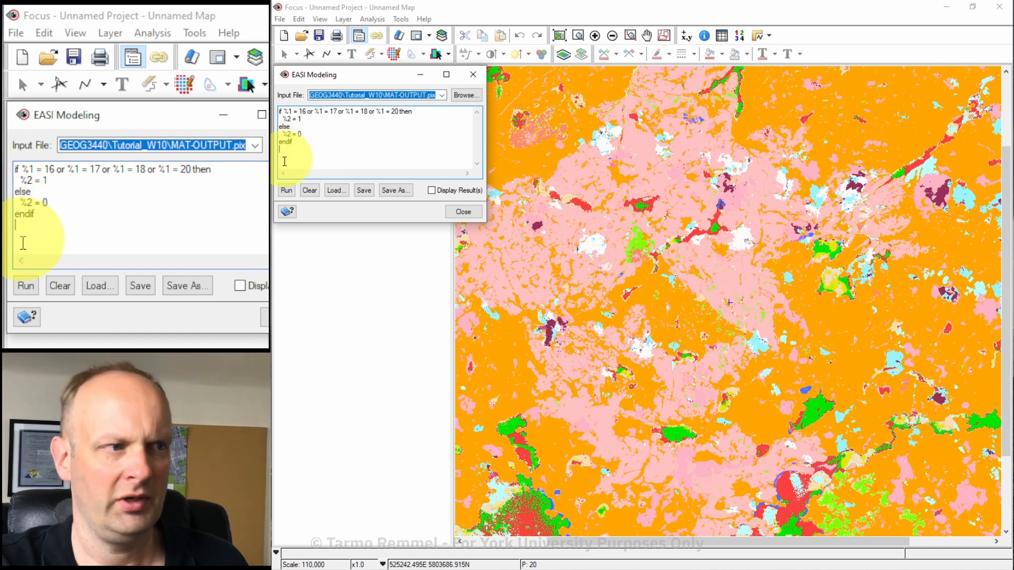
left_click(25, 286)
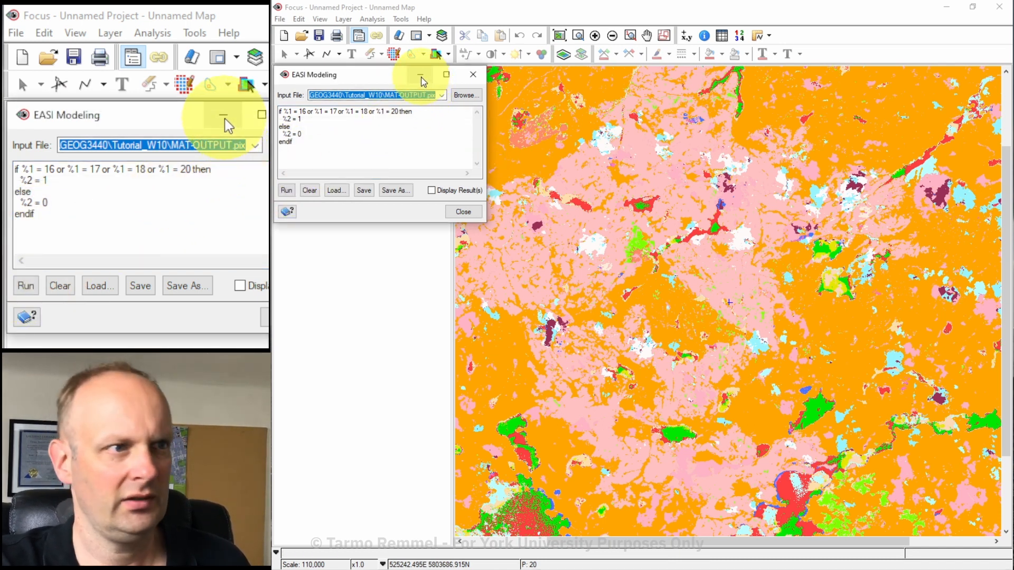
left_click(421, 78)
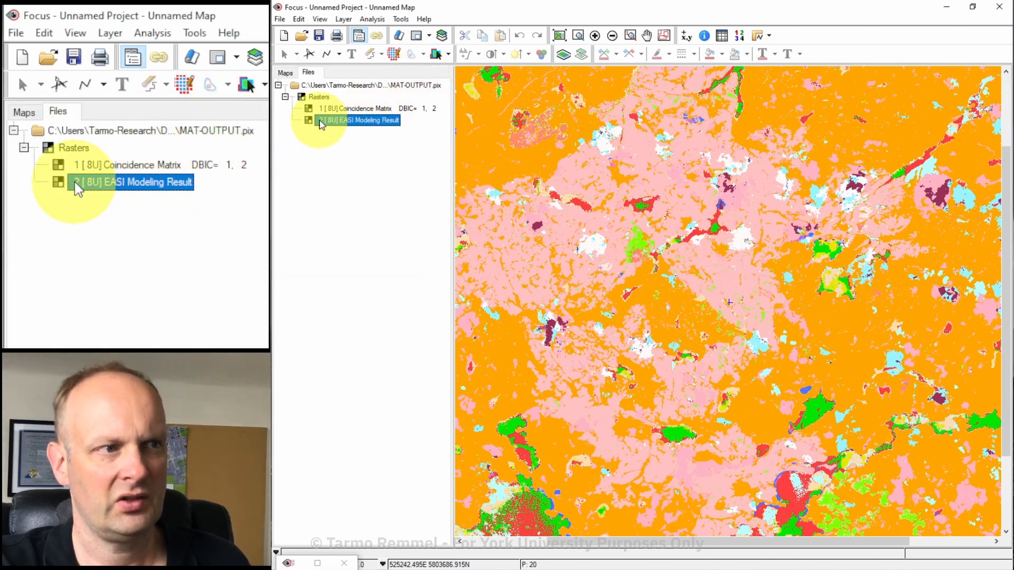
Step: Display the EASI Modeling Result channel as a pseudocolor layer and hide the Coincidence Matrix layer
right_click(374, 122)
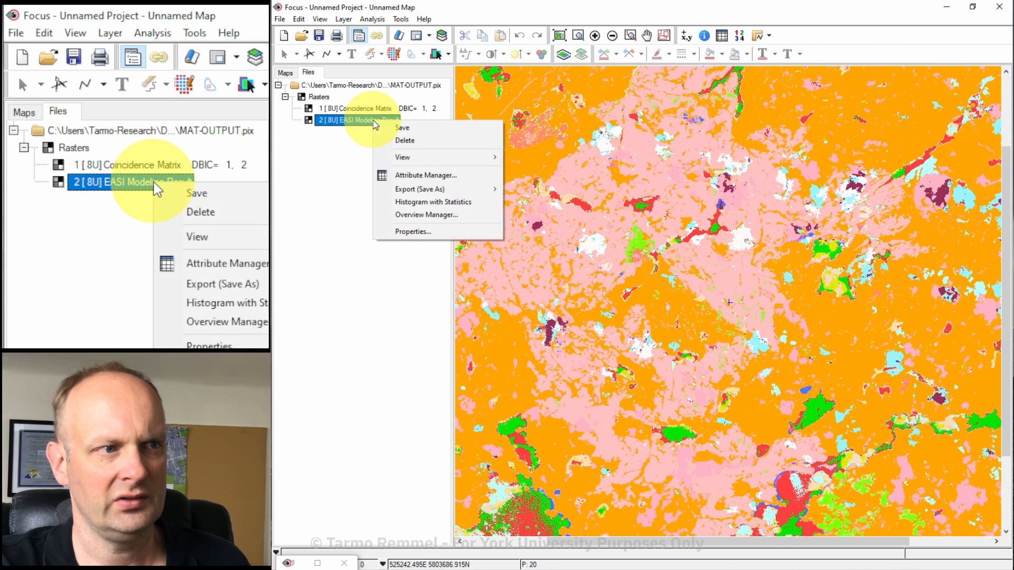
mouse_move(402, 156)
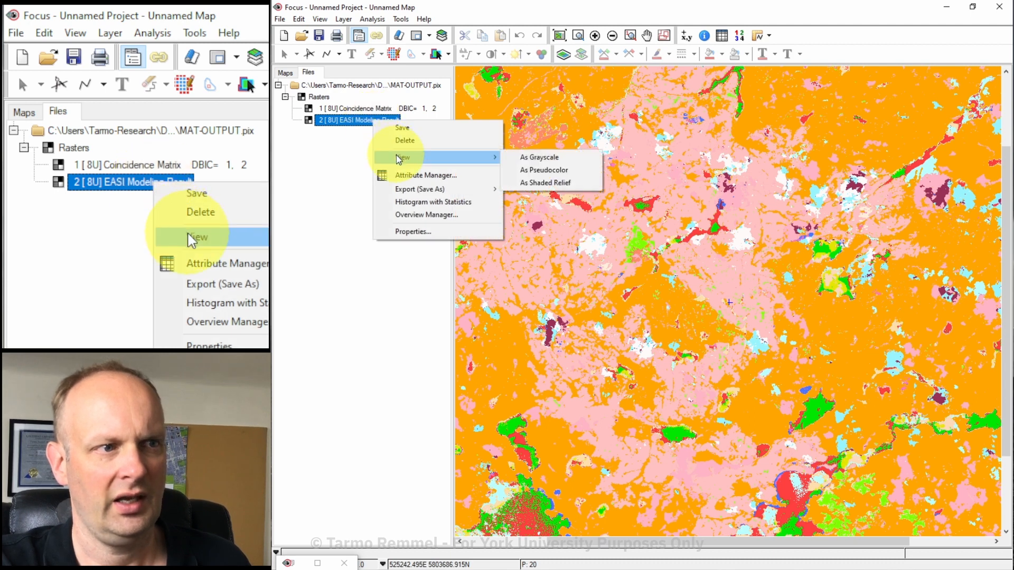
left_click(558, 174)
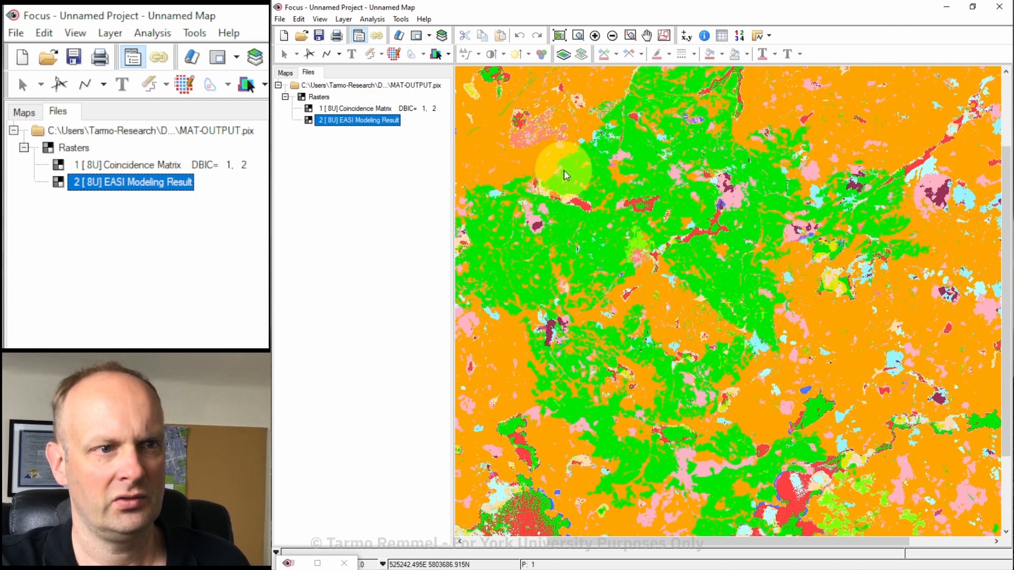
left_click(285, 73)
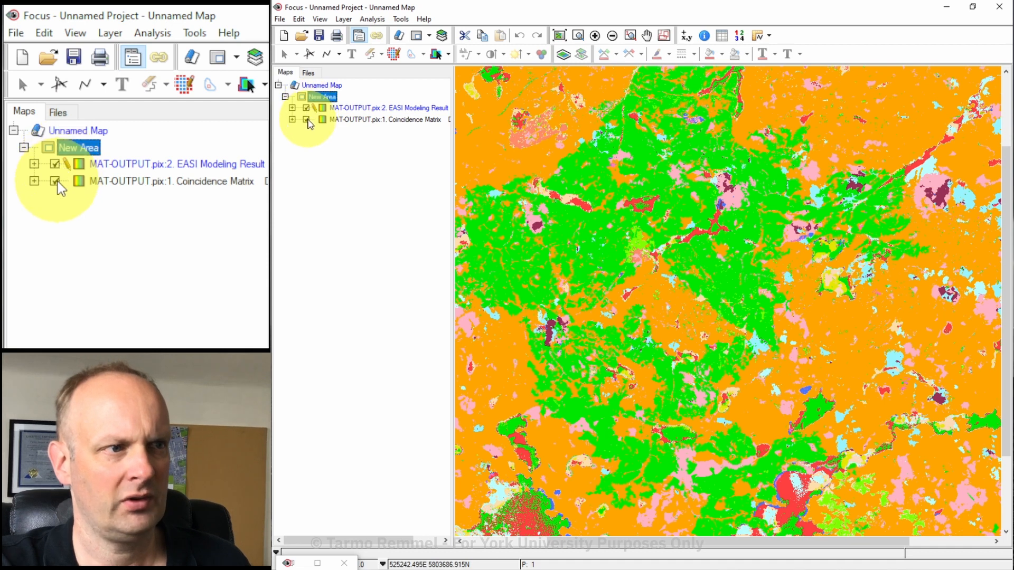
left_click(306, 120)
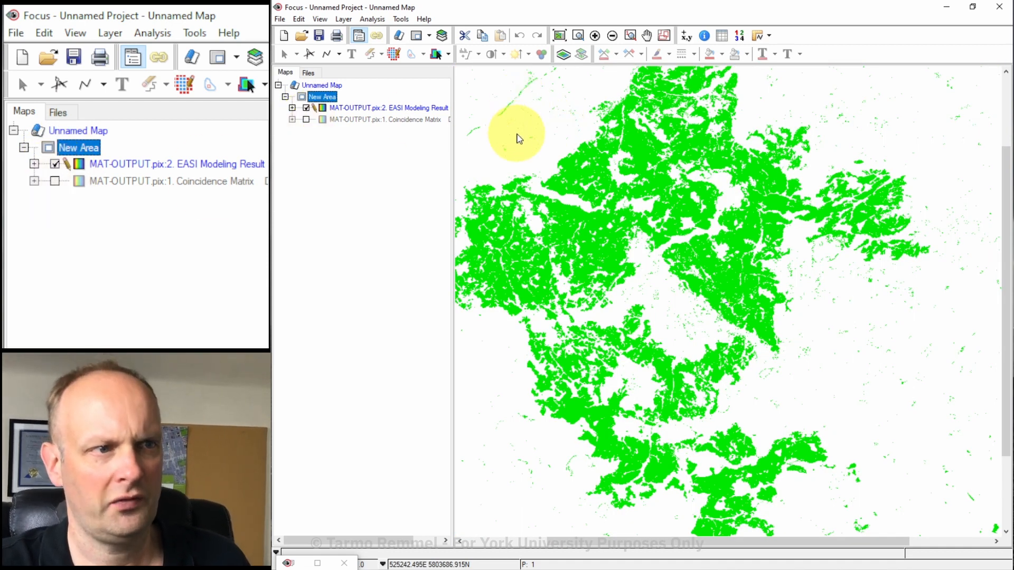
Step: Examine the scattered small patches and edge detail along the northwest side of the mapped disturbance area
left_click(578, 36)
left_click_drag(549, 131, 613, 170)
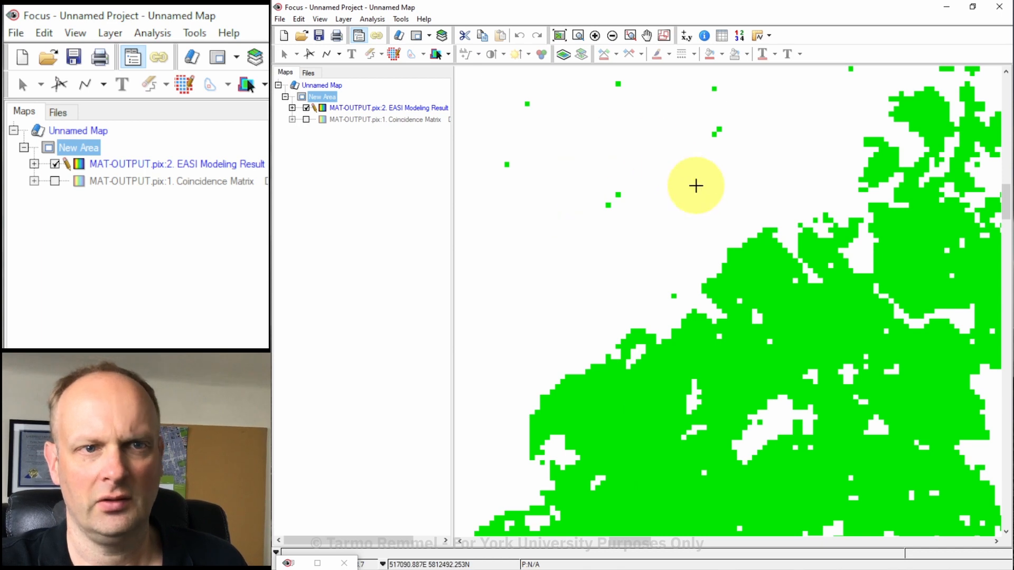
scroll(814, 177, "down", 3)
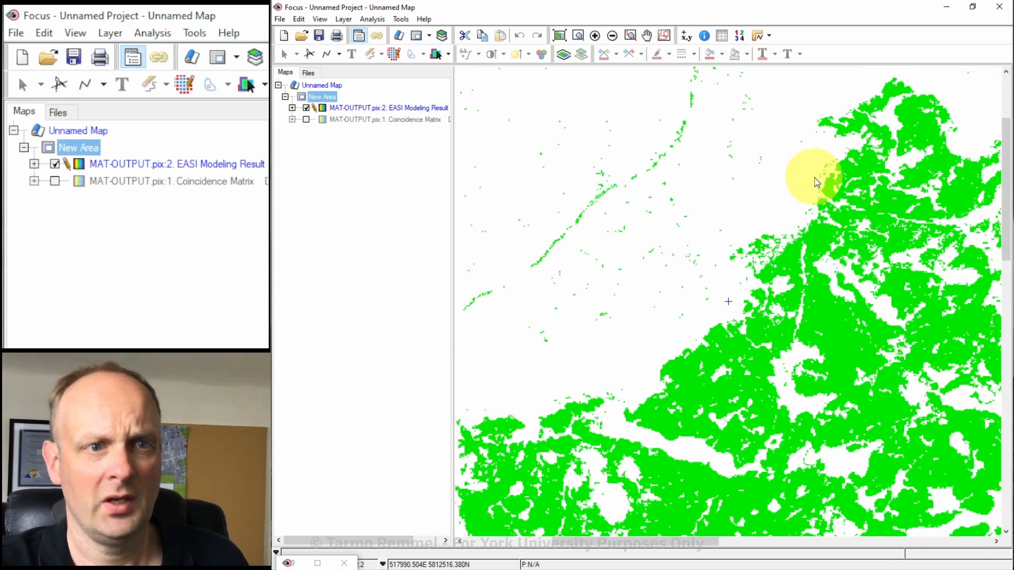
Step: Set the model outputs to %2 = 55 for matching classes and %2 = 4 otherwise, then run it and minimize its window
scroll(814, 177, "up", 3)
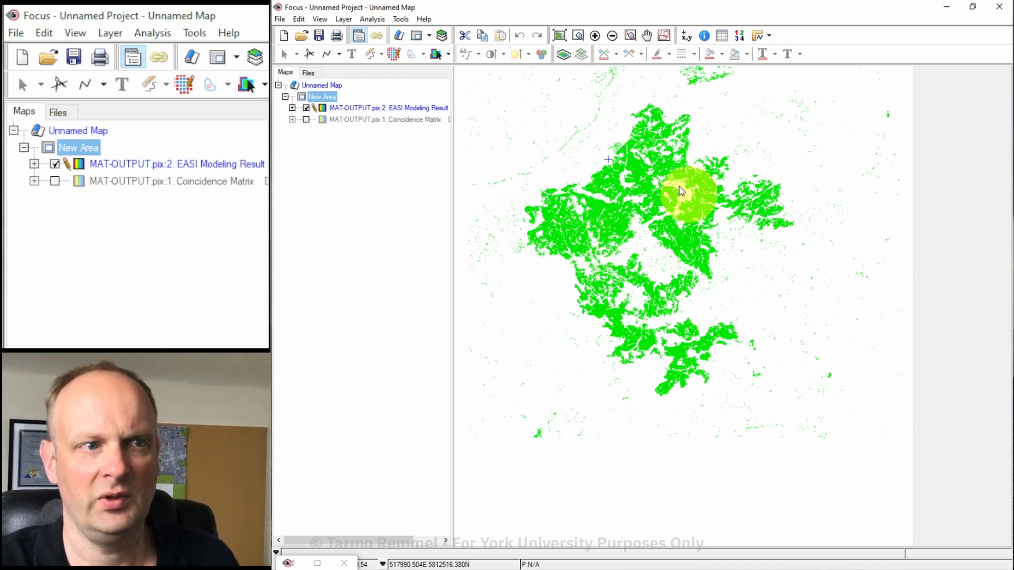
scroll(639, 172, "up", 2)
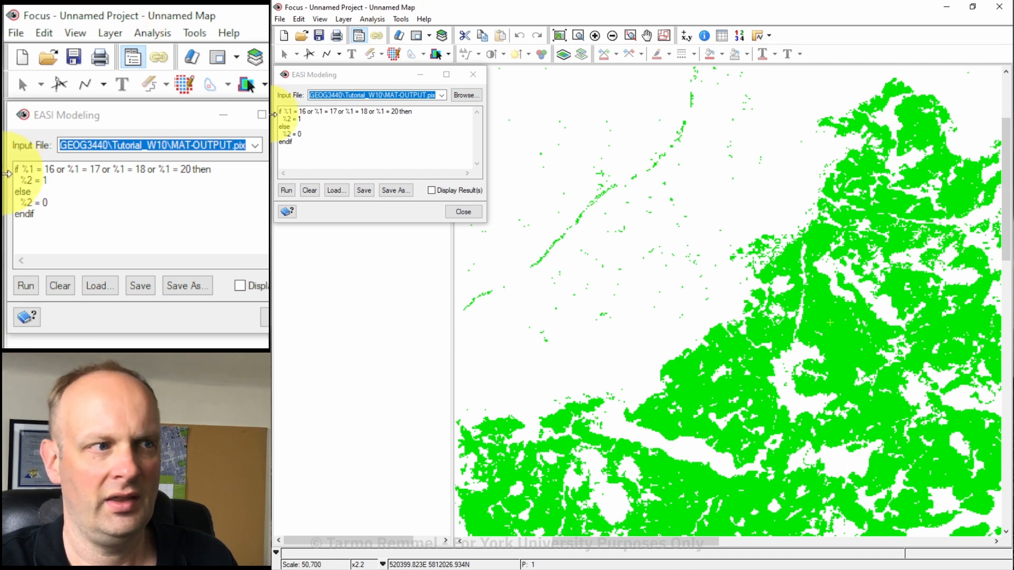
double_click(298, 119)
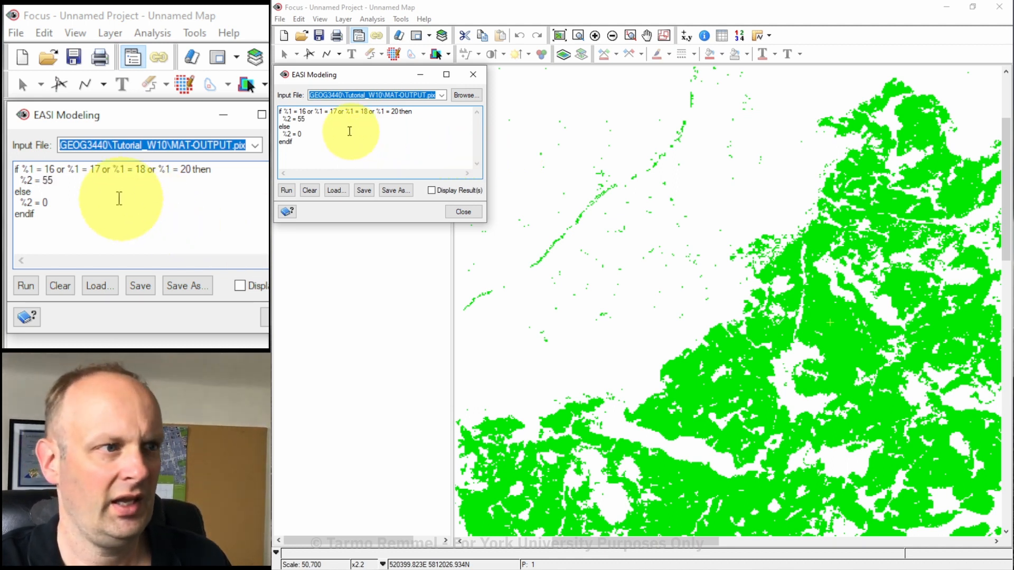
double_click(299, 133)
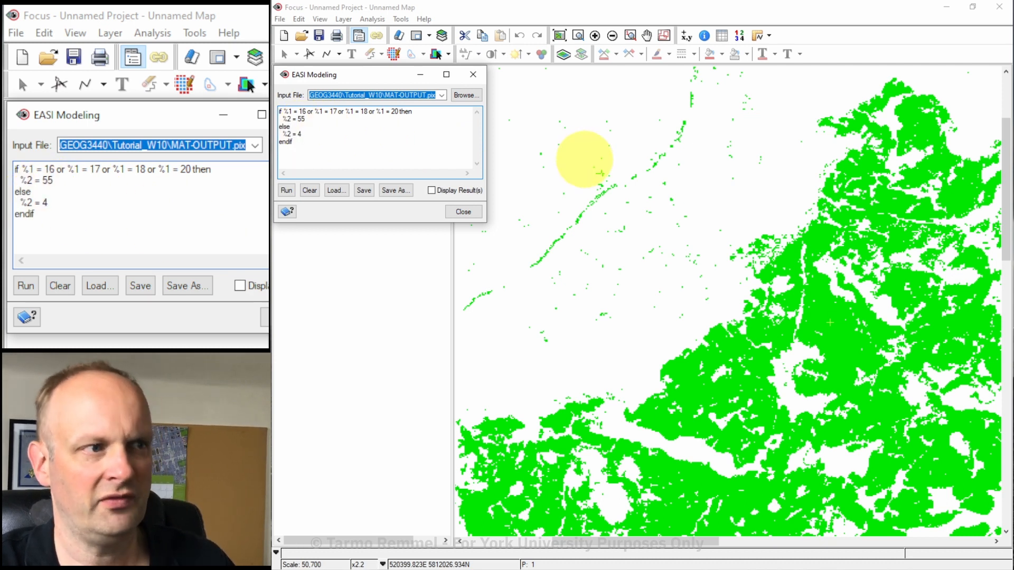
left_click(288, 191)
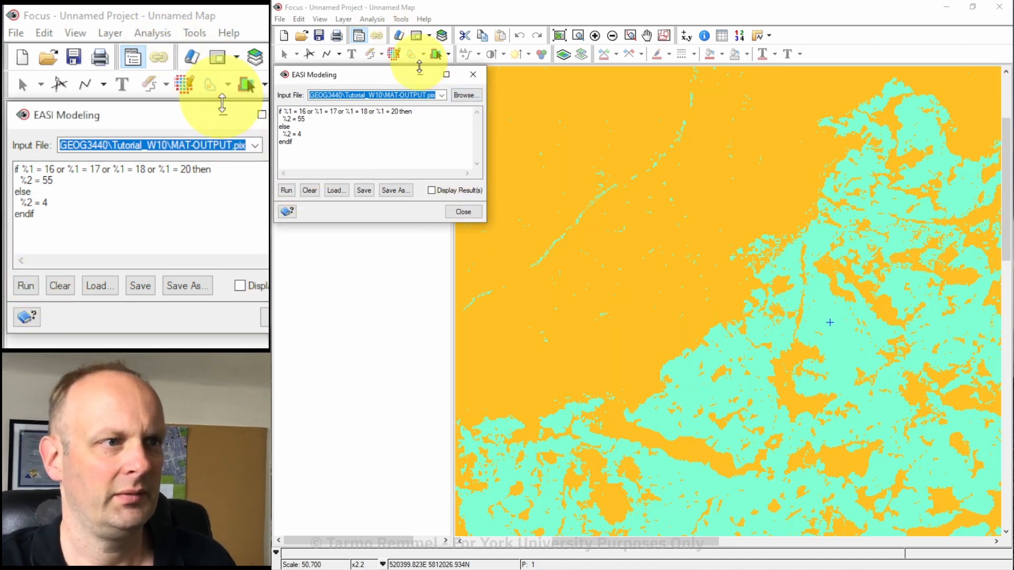
left_click(420, 74)
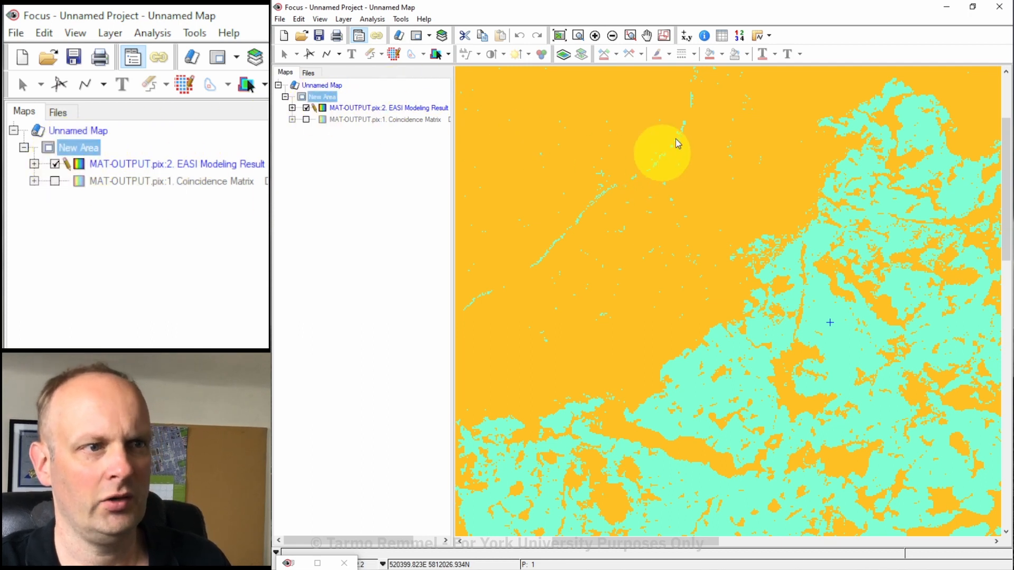
Step: Check the pixel values in the orange background and a turquoise disturbed area, then view the whole recoded map
left_click(760, 204)
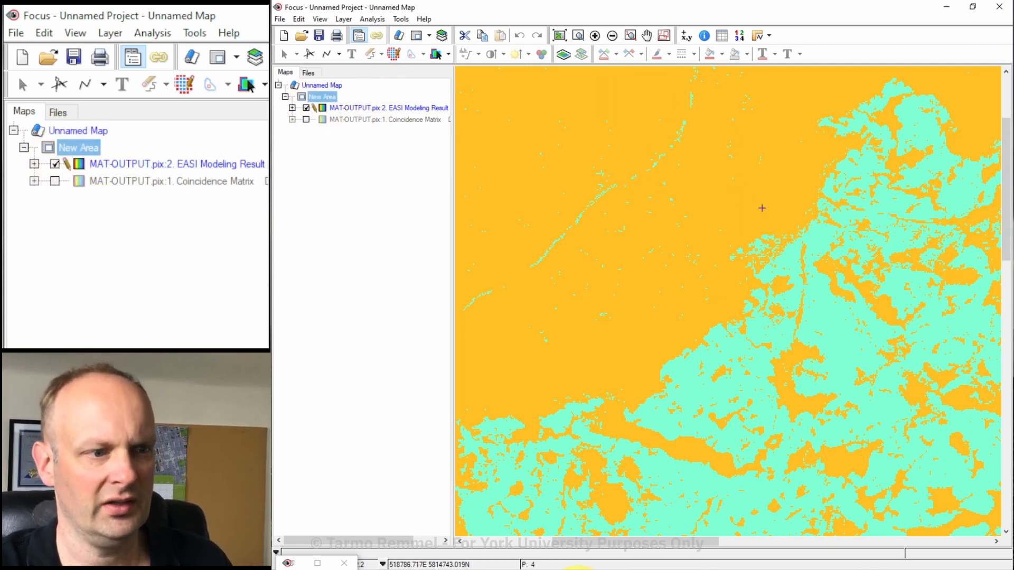
left_click(679, 473)
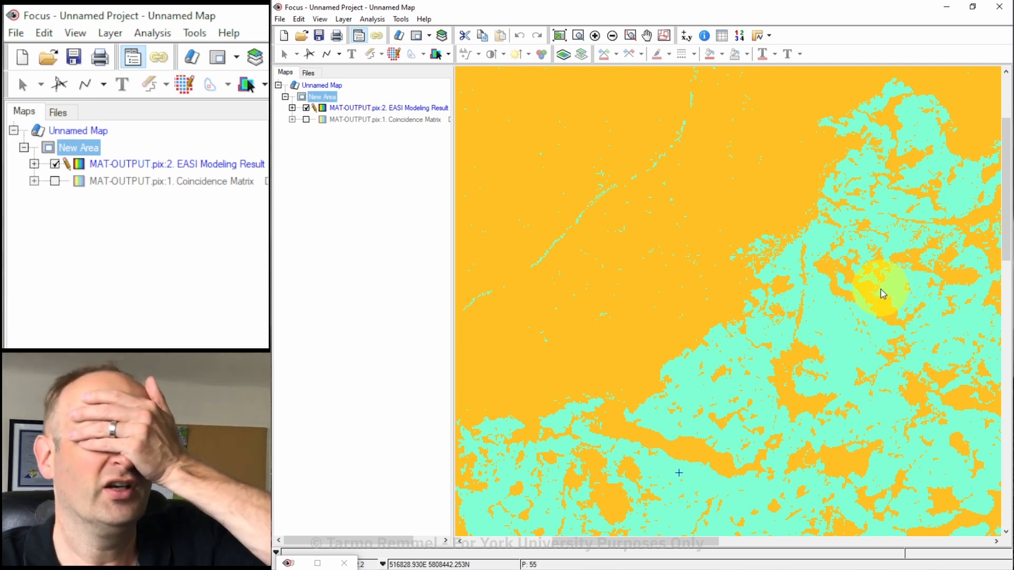
scroll(791, 273, "down", 2)
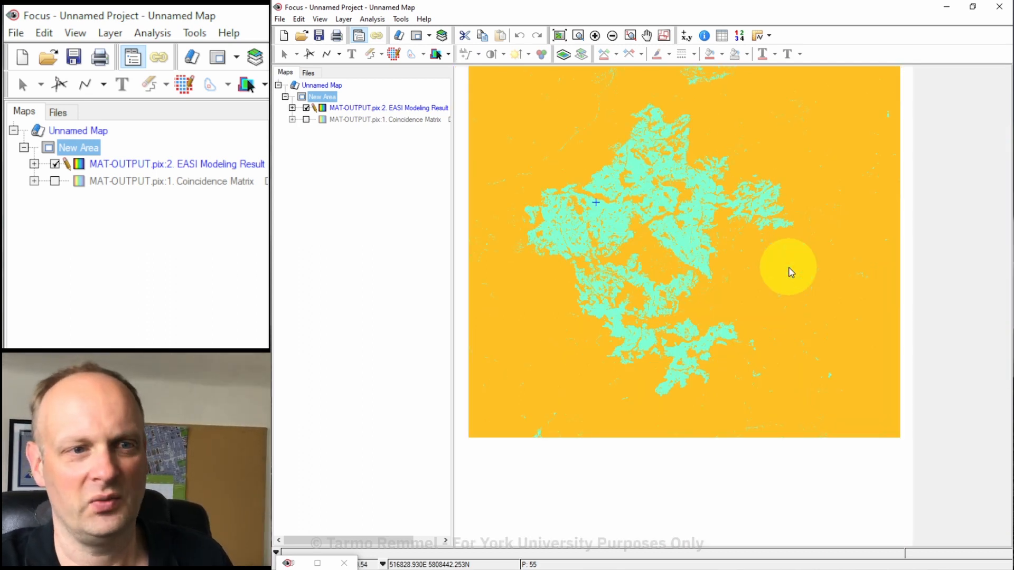